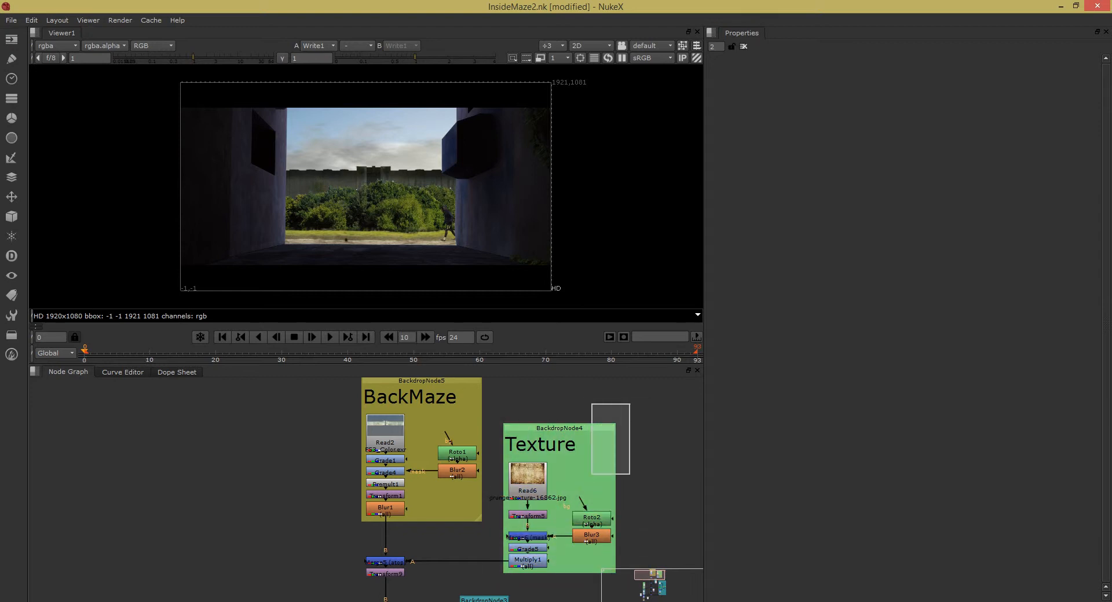
Examine the node graph from the BackMaze and Texture groups down to the Merge9, Write1 and Viewer1 nodes.
{"action": "key", "text": "f"}
{"action": "scroll", "coordinate": [503, 469], "scroll_direction": "up", "scroll_amount": 5}
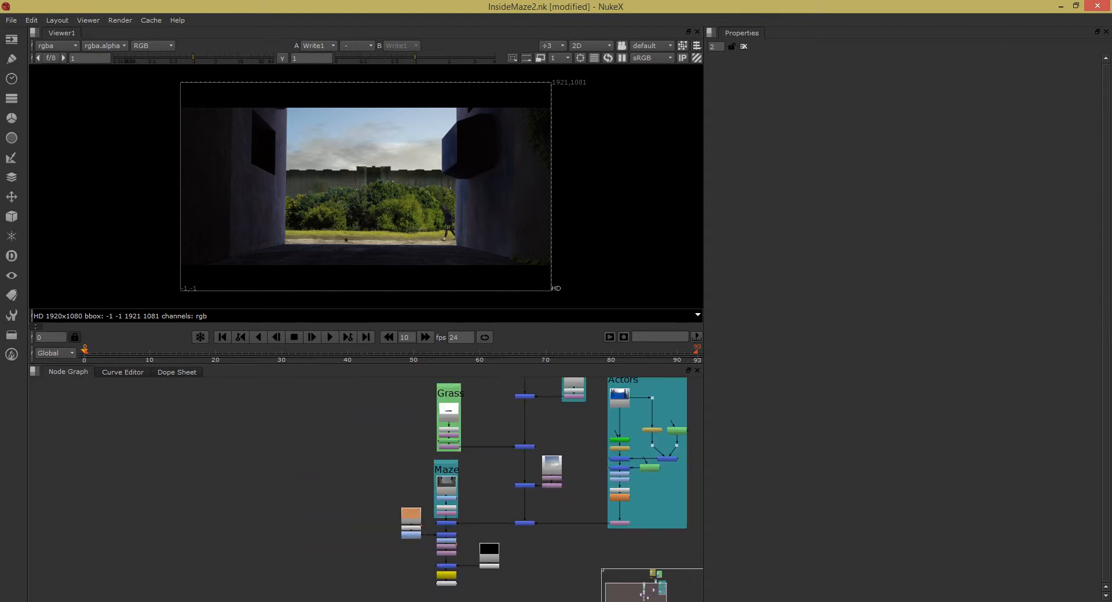
{"action": "scroll", "coordinate": [595, 407], "scroll_direction": "up", "scroll_amount": 3}
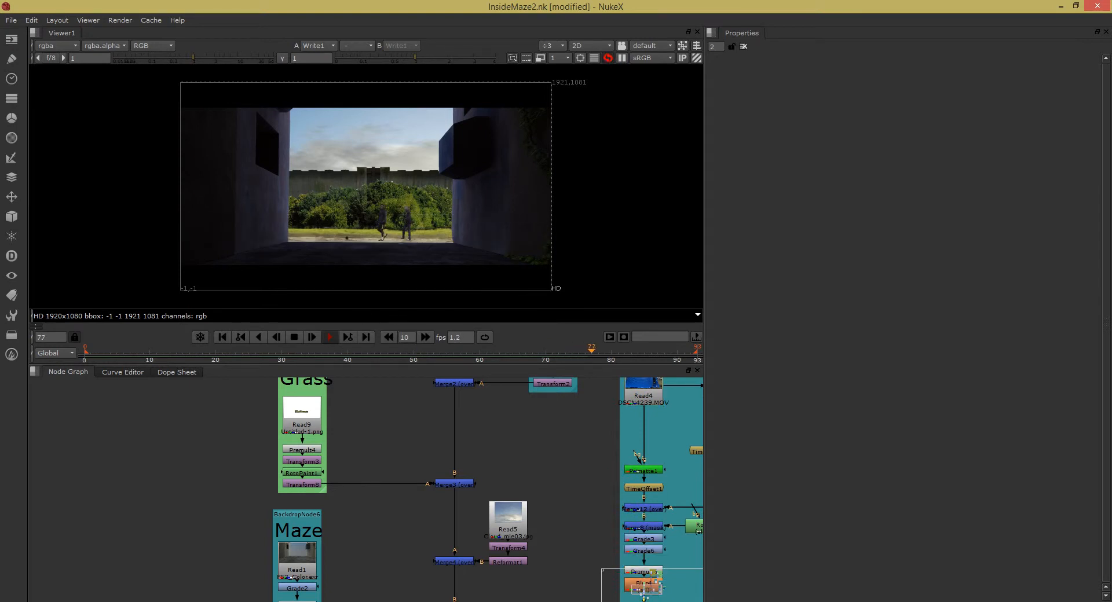
{"action": "scroll", "coordinate": [433, 491], "scroll_direction": "down", "scroll_amount": 8}
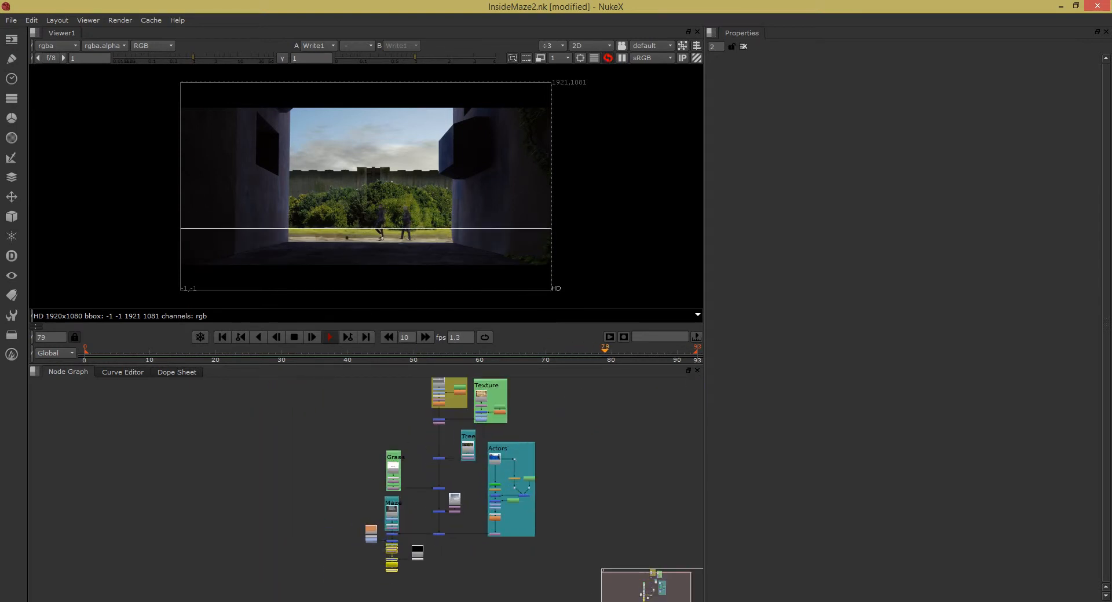
{"action": "left_click_drag", "start_coordinate": [417, 499], "coordinate": [356, 579]}
{"action": "scroll", "coordinate": [407, 478], "scroll_direction": "up", "scroll_amount": 1}
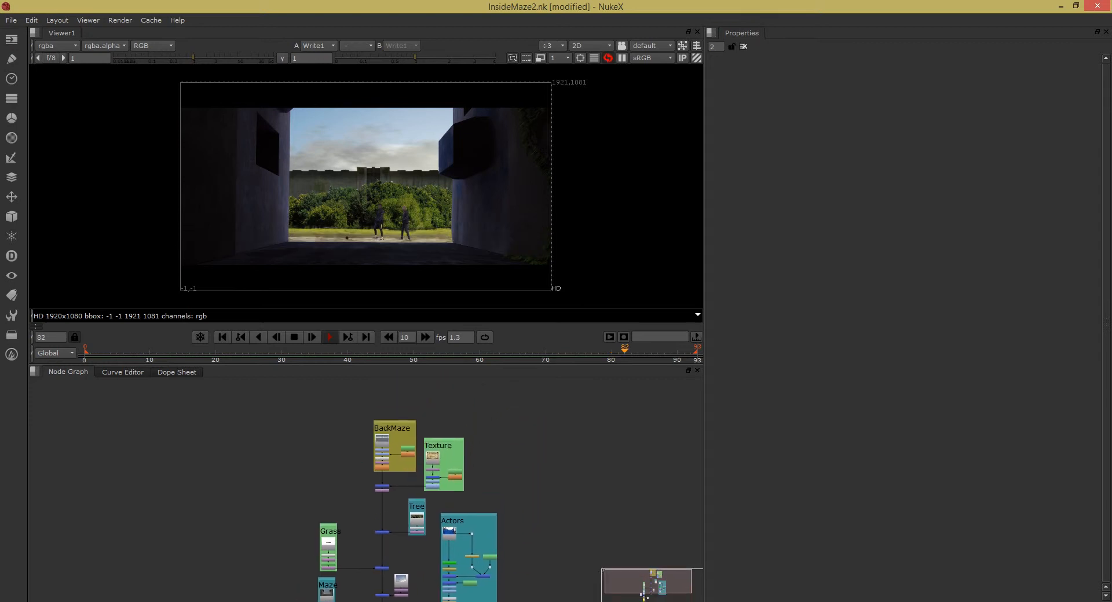
{"action": "scroll", "coordinate": [348, 516], "scroll_direction": "down", "scroll_amount": 2}
{"action": "left_click_drag", "start_coordinate": [349, 516], "coordinate": [448, 407]}
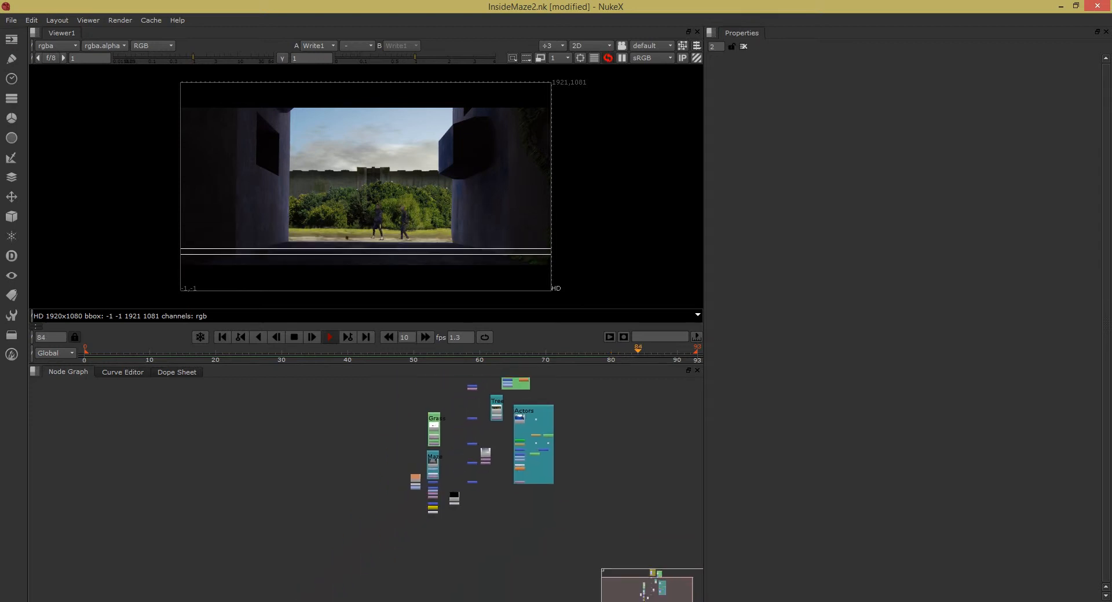
{"action": "scroll", "coordinate": [430, 518], "scroll_direction": "up", "scroll_amount": 7}
{"action": "left_click_drag", "start_coordinate": [445, 486], "coordinate": [445, 497]}
{"action": "scroll", "coordinate": [442, 451], "scroll_direction": "up", "scroll_amount": 4}
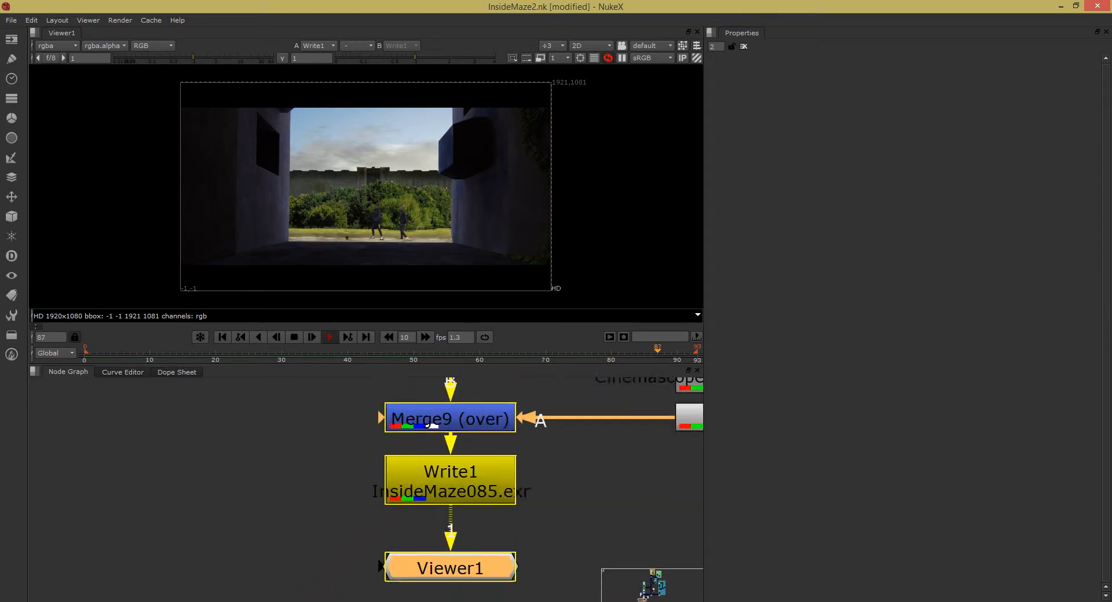
{"action": "scroll", "coordinate": [449, 460], "scroll_direction": "down", "scroll_amount": 1}
{"action": "mouse_move", "coordinate": [454, 550]}
{"action": "left_mouse_down"}
{"action": "mouse_move", "coordinate": [347, 551]}
{"action": "mouse_move", "coordinate": [457, 556]}
{"action": "left_mouse_up"}
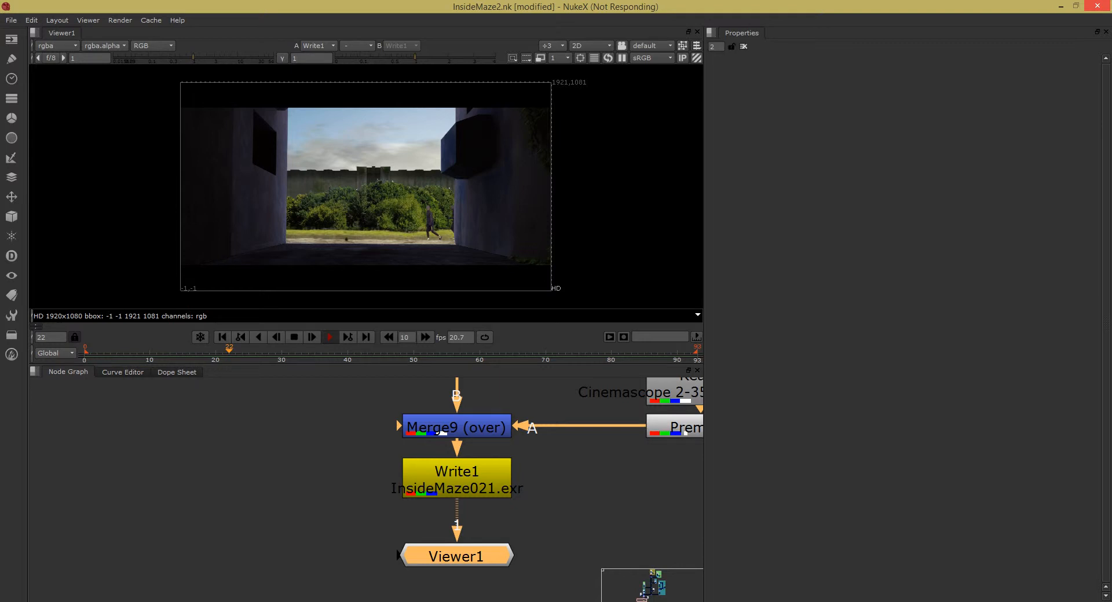
Inspect the letterbox bars in the composite and disable the Merge9 node that overlays the Cinemascope crop lines.
{"action": "mouse_move", "coordinate": [406, 601]}
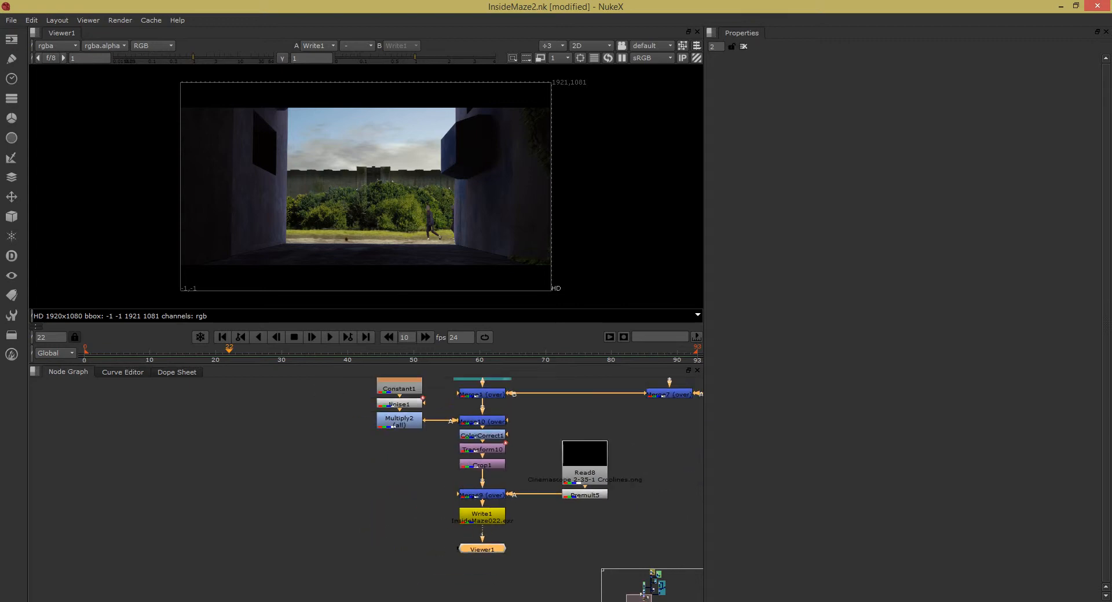
{"action": "scroll", "coordinate": [601, 520], "scroll_direction": "up", "scroll_amount": 8}
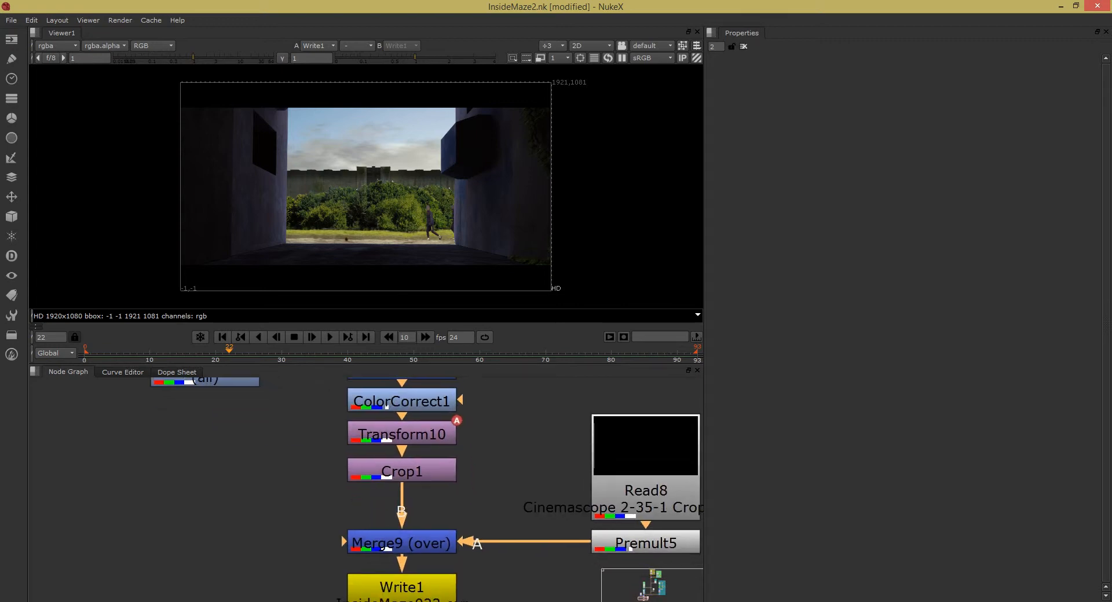
{"action": "scroll", "coordinate": [440, 267], "scroll_direction": "up", "scroll_amount": 6}
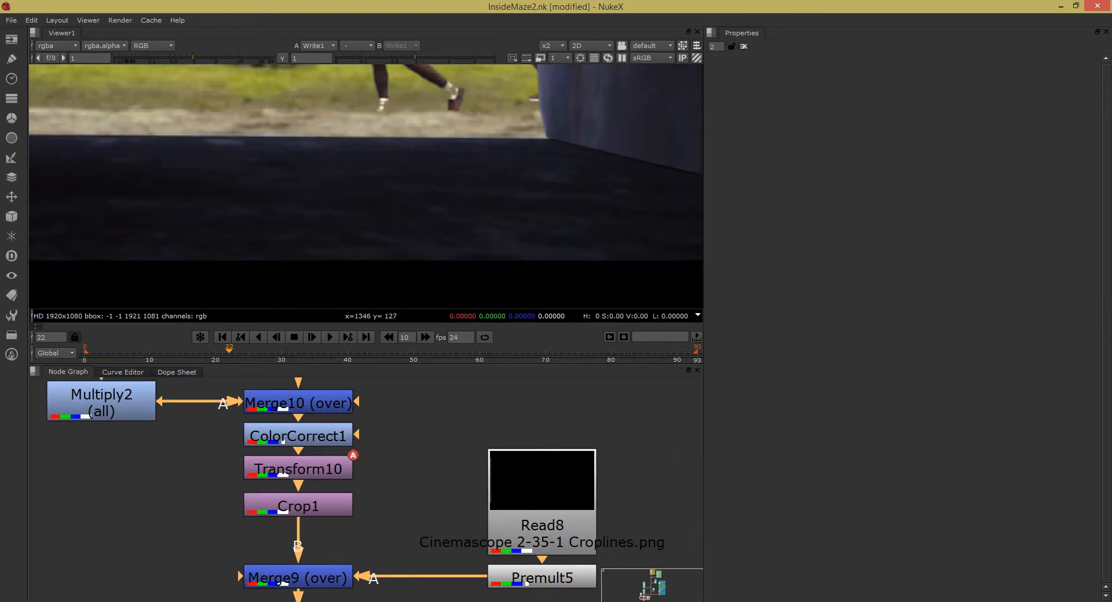
{"action": "scroll", "coordinate": [415, 104], "scroll_direction": "down", "scroll_amount": 4}
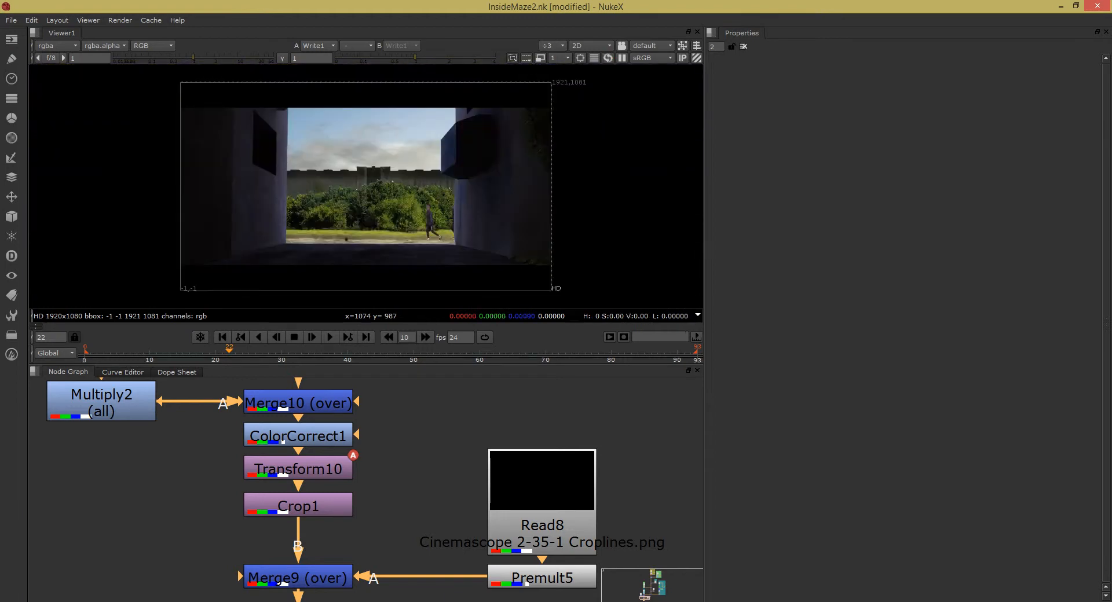
{"action": "scroll", "coordinate": [414, 104], "scroll_direction": "down", "scroll_amount": 5}
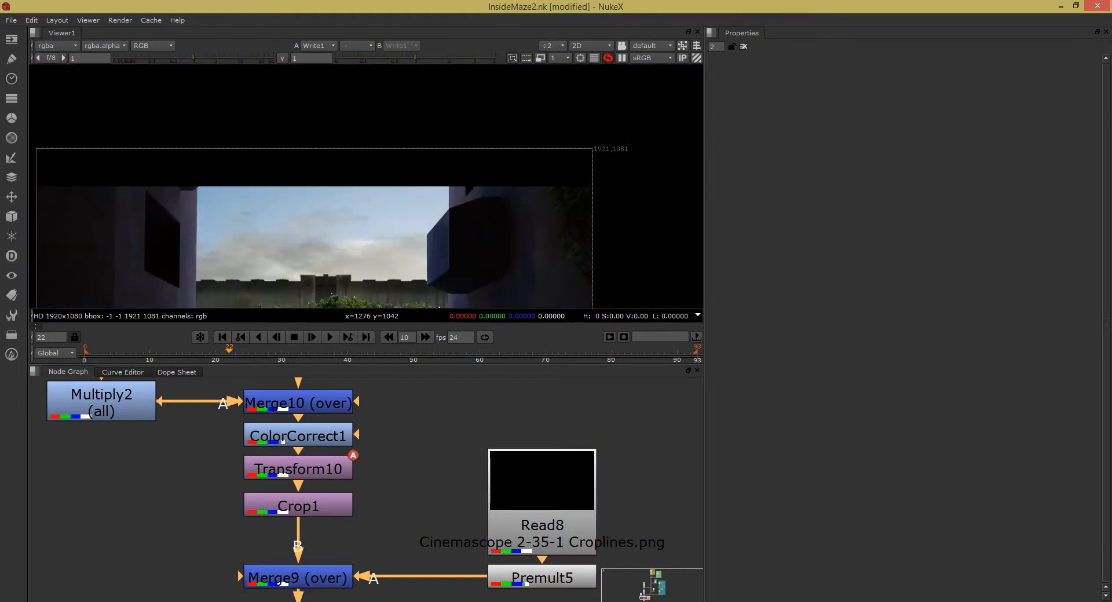
{"action": "scroll", "coordinate": [410, 293], "scroll_direction": "up", "scroll_amount": 3}
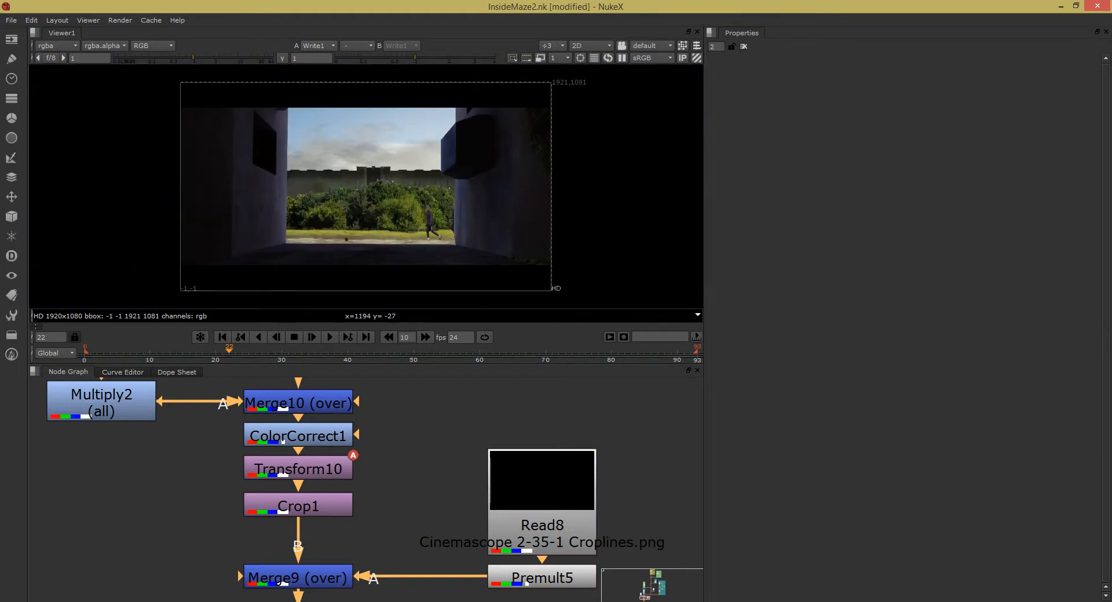
{"action": "left_click", "coordinate": [297, 578]}
{"action": "left_click_drag", "start_coordinate": [406, 510], "coordinate": [411, 484]}
{"action": "key", "text": "d"}
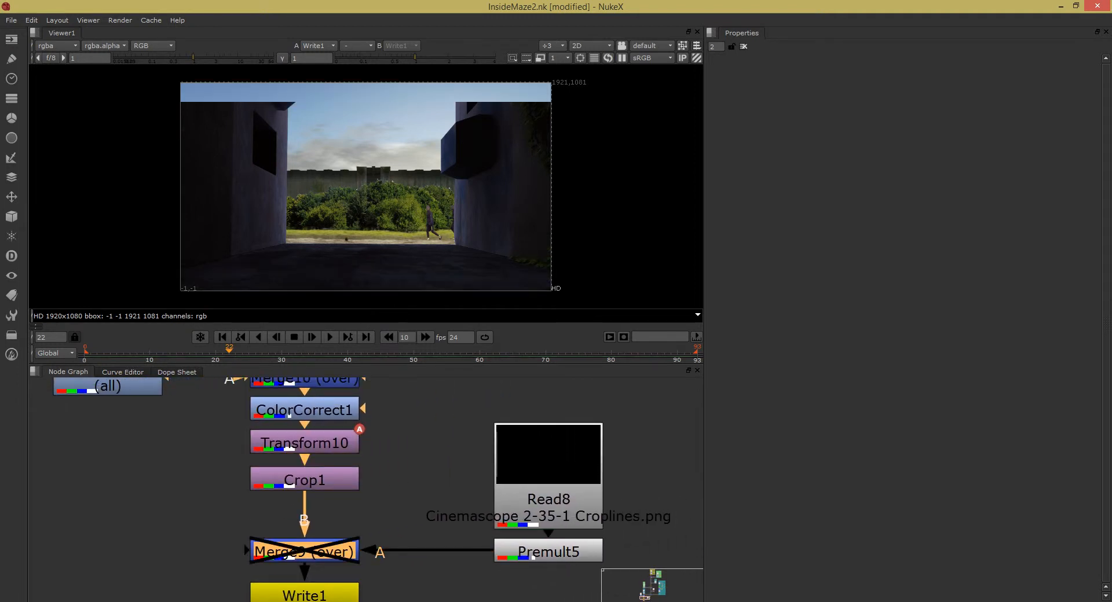
Examine the uncropped composite at frame 22, especially the upper edges of both maze walls against the sky.
{"action": "scroll", "coordinate": [268, 109], "scroll_direction": "up", "scroll_amount": 2}
{"action": "scroll", "coordinate": [258, 110], "scroll_direction": "up", "scroll_amount": 5}
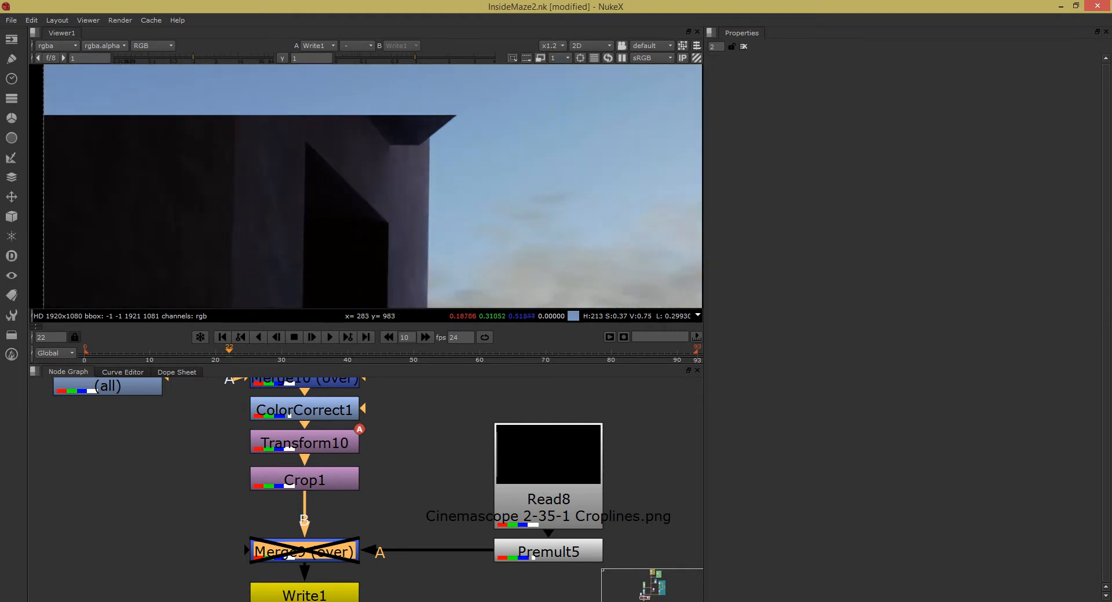
{"action": "left_click_drag", "start_coordinate": [239, 119], "coordinate": [348, 188]}
{"action": "scroll", "coordinate": [274, 183], "scroll_direction": "down", "scroll_amount": 3}
{"action": "scroll", "coordinate": [510, 168], "scroll_direction": "down", "scroll_amount": 2}
{"action": "left_click_drag", "start_coordinate": [558, 171], "coordinate": [224, 203]}
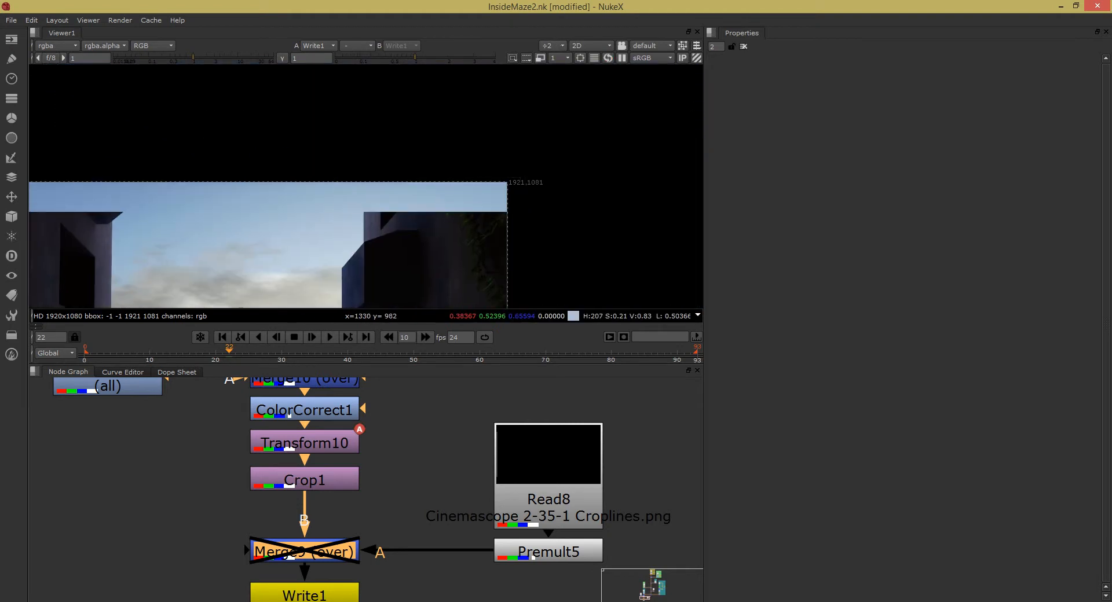
{"action": "scroll", "coordinate": [599, 116], "scroll_direction": "down", "scroll_amount": 4}
{"action": "left_click_drag", "start_coordinate": [336, 210], "coordinate": [506, 117]}
{"action": "scroll", "coordinate": [565, 156], "scroll_direction": "up", "scroll_amount": 2}
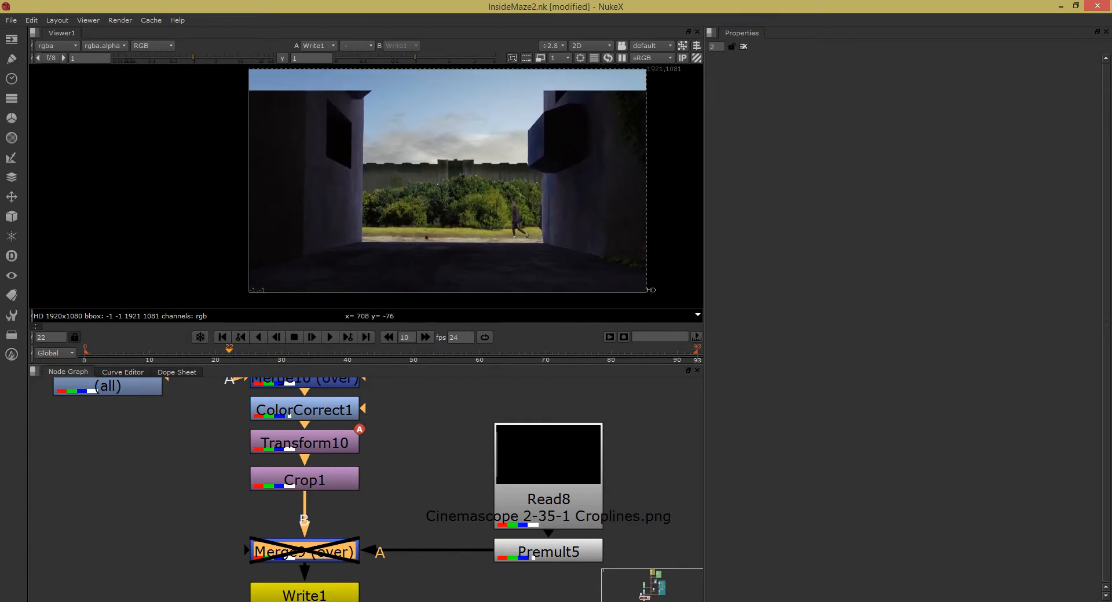
Review the BackMaze, Texture, Tree, Grass, Maze and Actors groups and how they connect in the node graph.
{"action": "scroll", "coordinate": [370, 490], "scroll_direction": "down", "scroll_amount": 6}
{"action": "scroll", "coordinate": [365, 490], "scroll_direction": "up", "scroll_amount": 6}
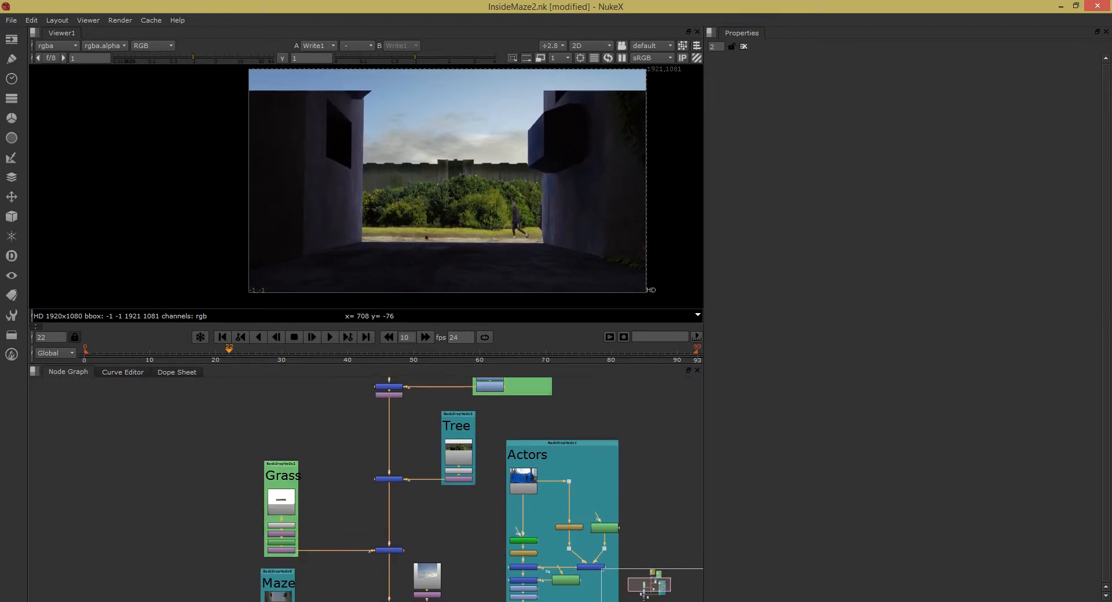
{"action": "left_click", "coordinate": [434, 439]}
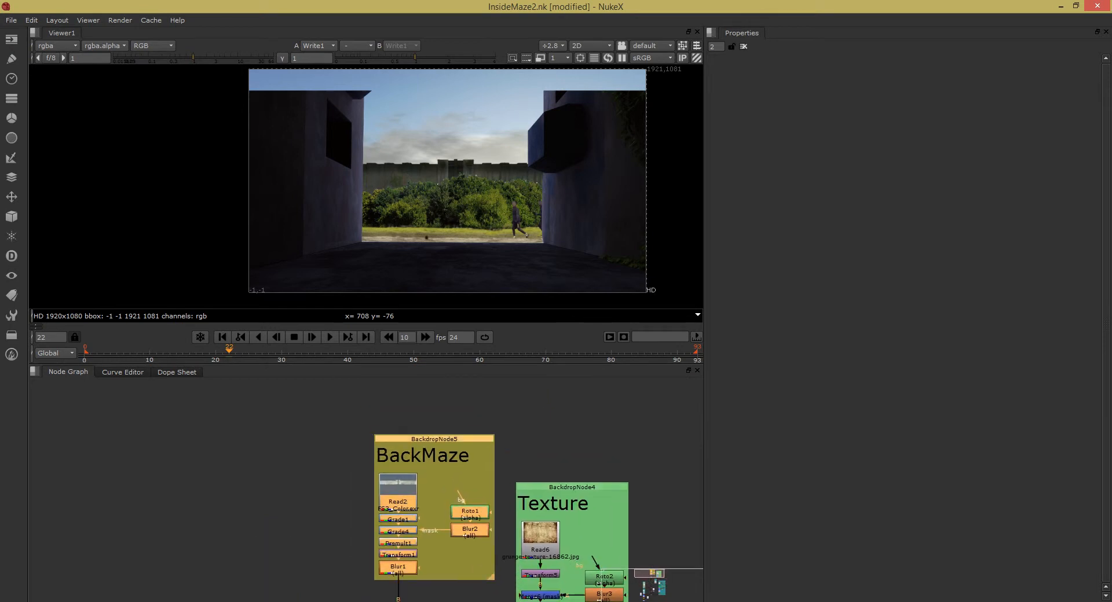
{"action": "left_click", "coordinate": [536, 417]}
{"action": "left_click_drag", "start_coordinate": [536, 417], "coordinate": [392, 397]}
{"action": "scroll", "coordinate": [435, 433], "scroll_direction": "down", "scroll_amount": 3}
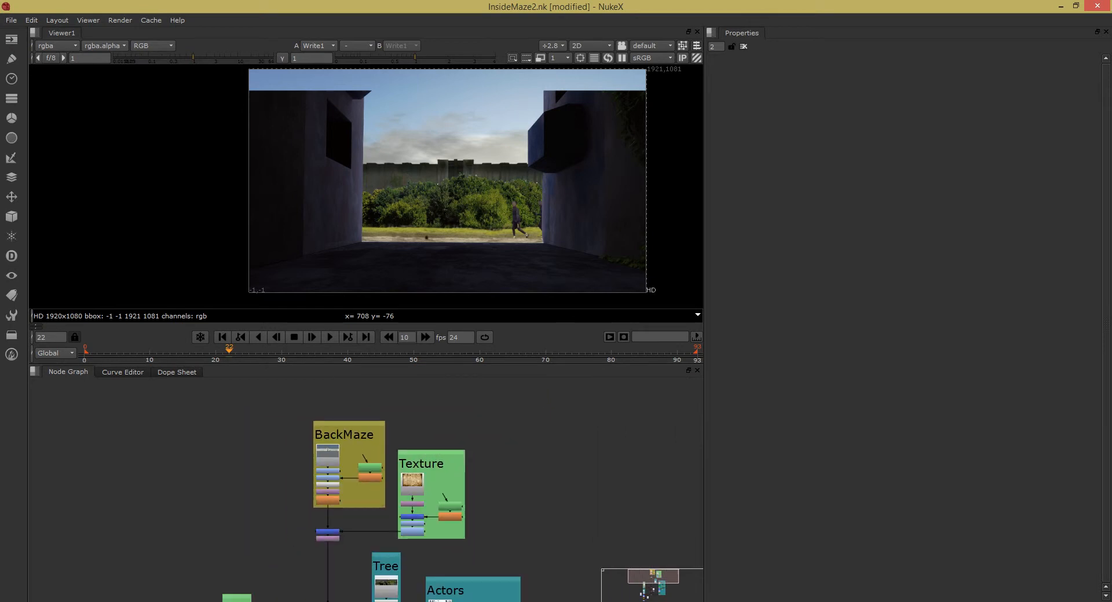
{"action": "left_click_drag", "start_coordinate": [435, 433], "coordinate": [460, 387]}
{"action": "scroll", "coordinate": [423, 505], "scroll_direction": "down", "scroll_amount": 1}
{"action": "left_click_drag", "start_coordinate": [424, 505], "coordinate": [388, 413]}
{"action": "scroll", "coordinate": [388, 413], "scroll_direction": "up", "scroll_amount": 1}
{"action": "scroll", "coordinate": [440, 465], "scroll_direction": "down", "scroll_amount": 1}
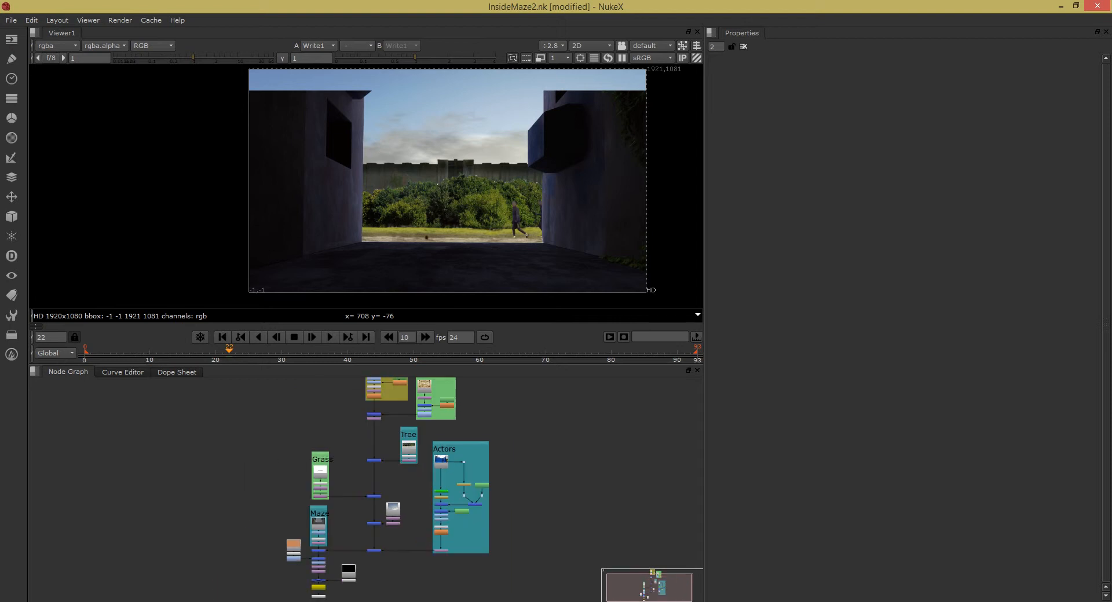
{"action": "scroll", "coordinate": [440, 465], "scroll_direction": "up", "scroll_amount": 4}
{"action": "scroll", "coordinate": [474, 382], "scroll_direction": "down", "scroll_amount": 4}
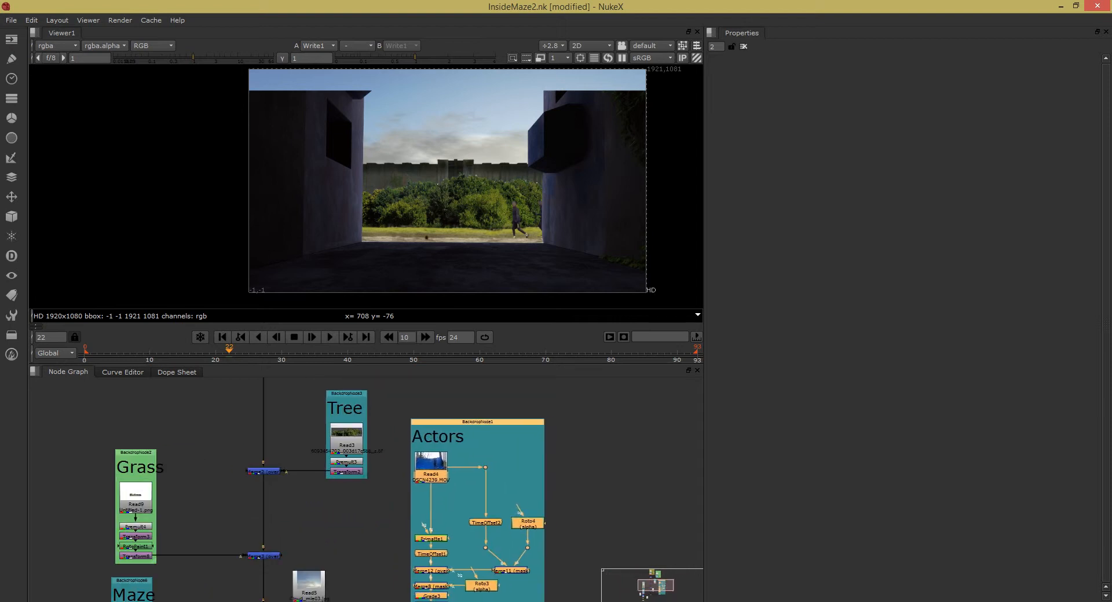
{"action": "scroll", "coordinate": [461, 416], "scroll_direction": "up", "scroll_amount": 4}
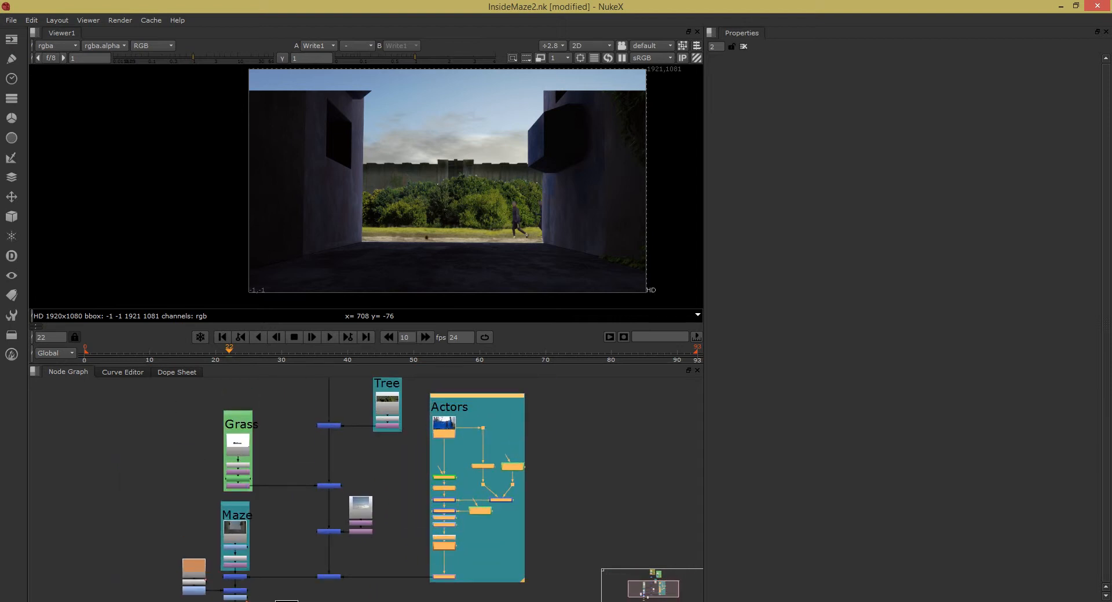
Show the Read4 blue-screen footage in Viewer1 and place the Viewer node beside the Actors group.
{"action": "key", "text": "f"}
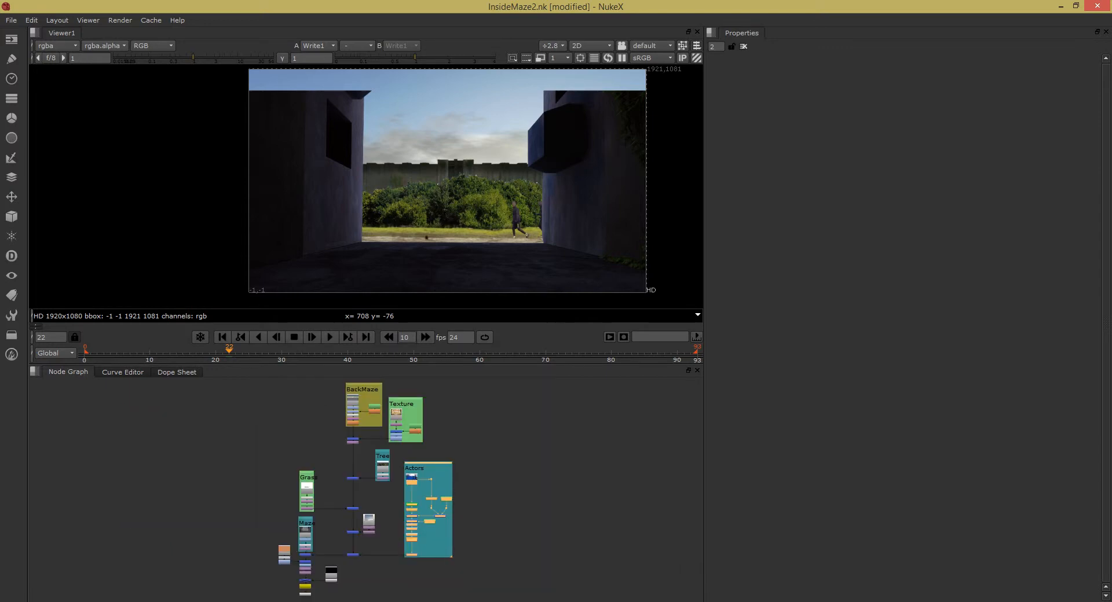
{"action": "left_click", "coordinate": [411, 506]}
{"action": "key", "text": "1"}
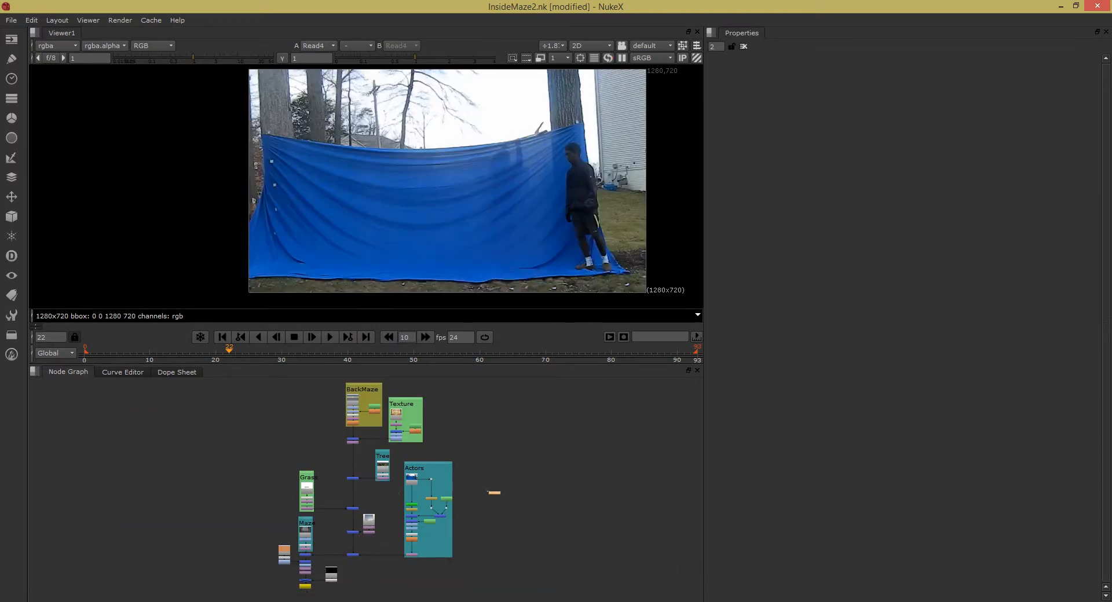
{"action": "left_click_drag", "start_coordinate": [494, 493], "coordinate": [499, 479]}
{"action": "scroll", "coordinate": [490, 478], "scroll_direction": "up", "scroll_amount": 3}
{"action": "key", "text": "ctrl+d"}
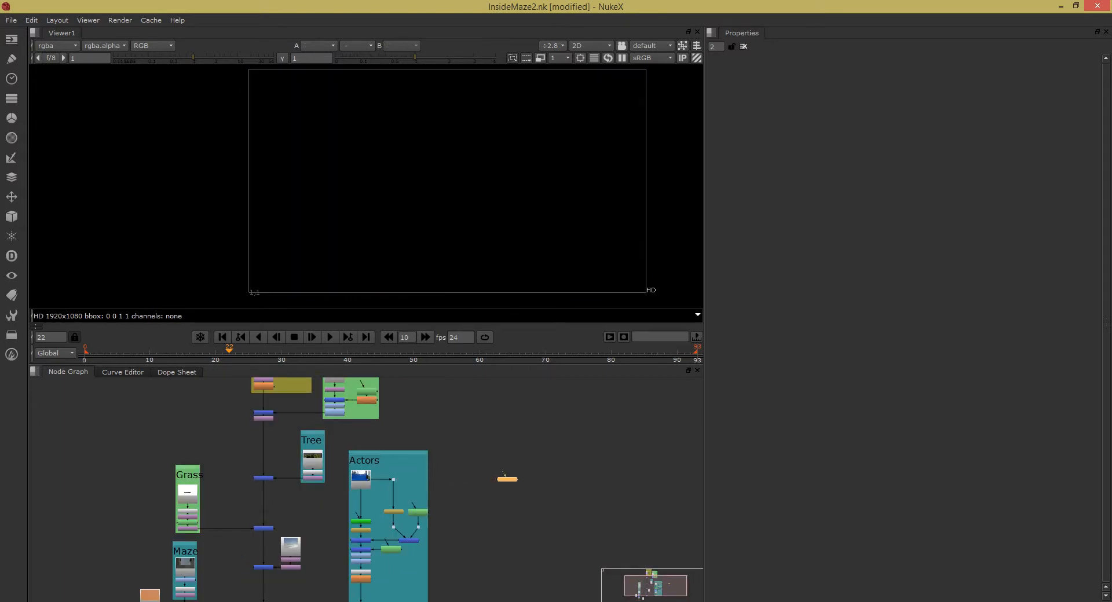
{"action": "key", "text": "1"}
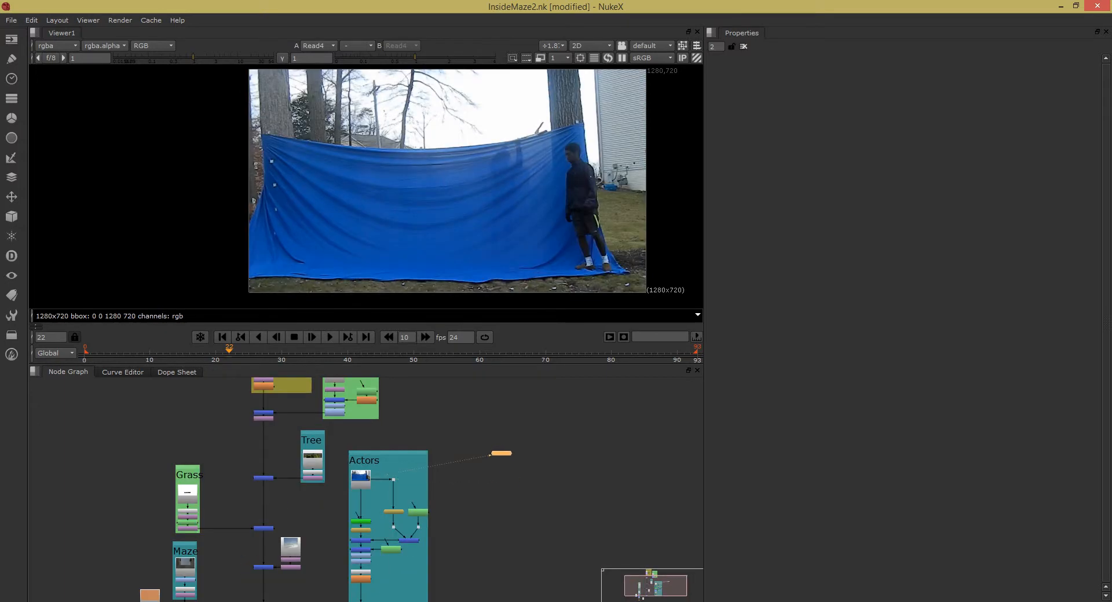
Examine the Read4 footage around the actor and the white tracking markers along the blue screen's side edge.
{"action": "scroll", "coordinate": [422, 224], "scroll_direction": "up", "scroll_amount": 1}
{"action": "scroll", "coordinate": [445, 214], "scroll_direction": "up", "scroll_amount": 4}
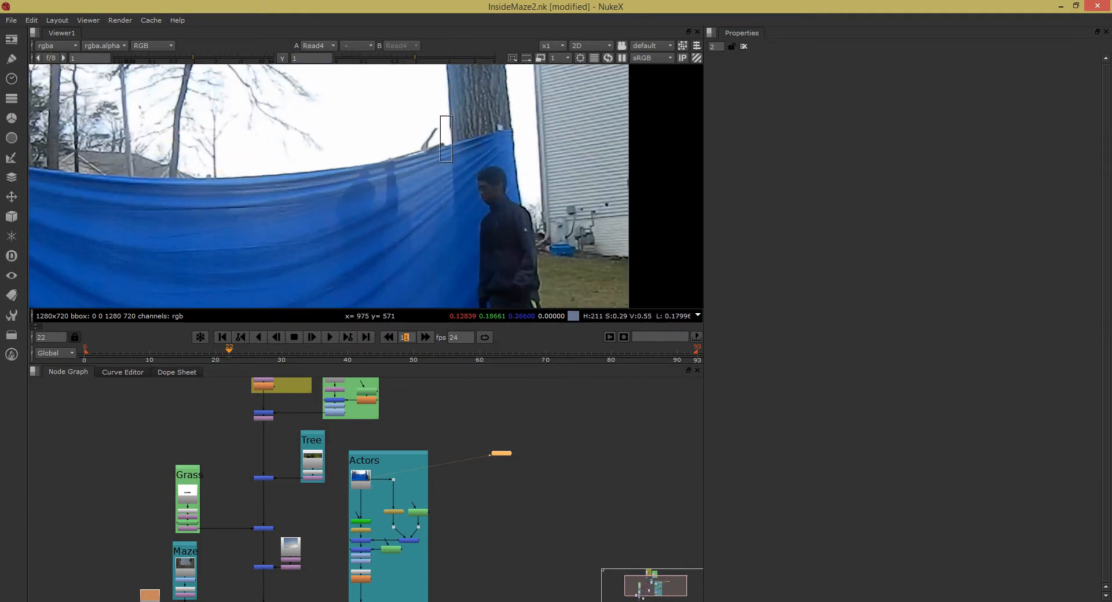
{"action": "scroll", "coordinate": [422, 159], "scroll_direction": "down", "scroll_amount": 5}
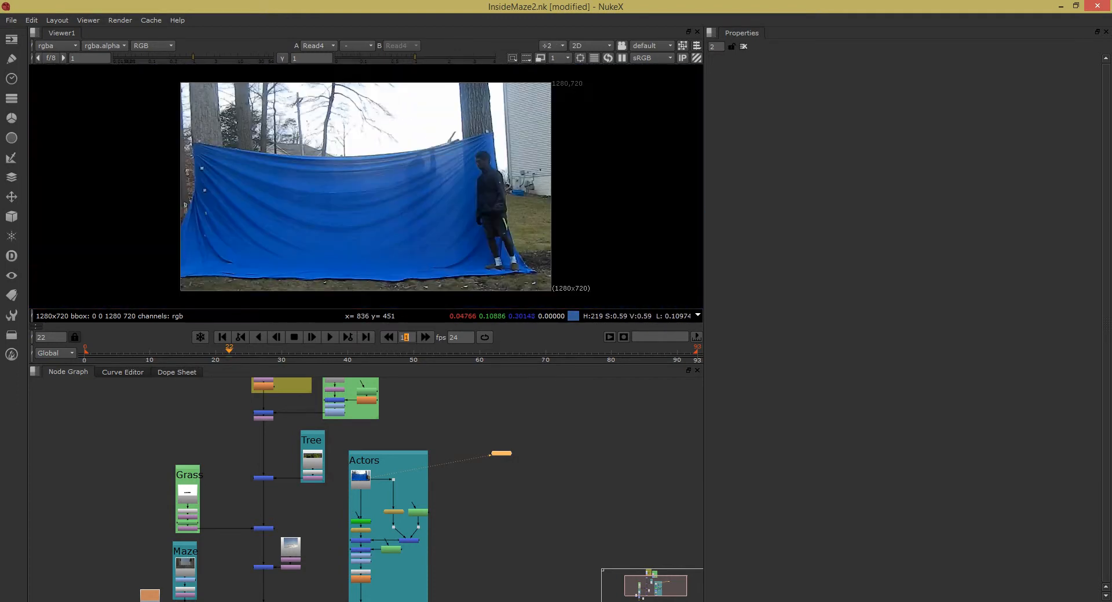
{"action": "scroll", "coordinate": [395, 160], "scroll_direction": "up", "scroll_amount": 8}
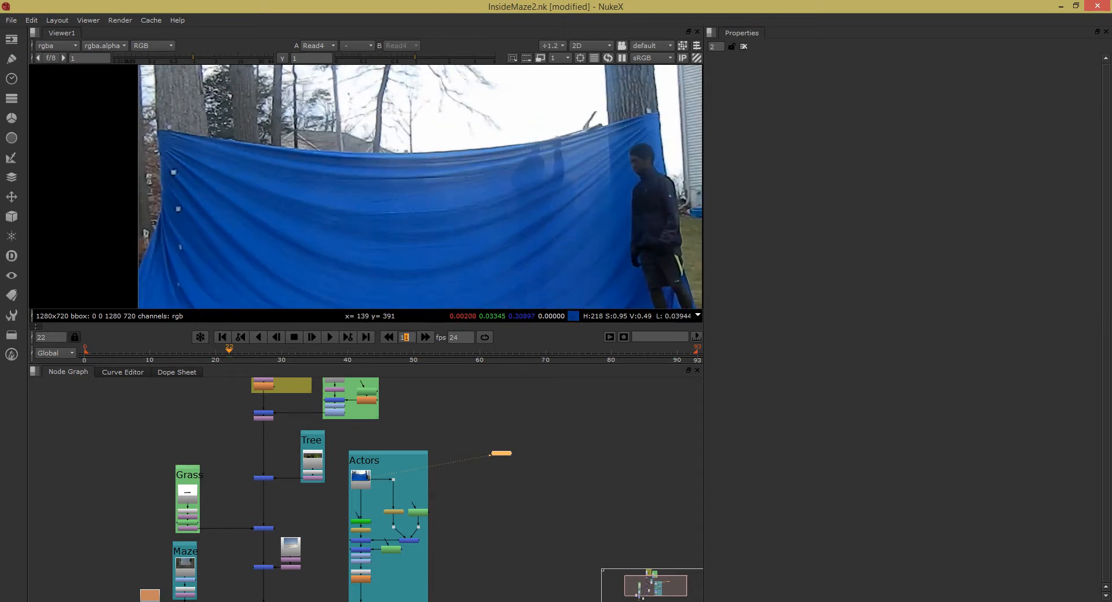
{"action": "left_click_drag", "start_coordinate": [342, 174], "coordinate": [327, 289]}
{"action": "scroll", "coordinate": [405, 185], "scroll_direction": "down", "scroll_amount": 8}
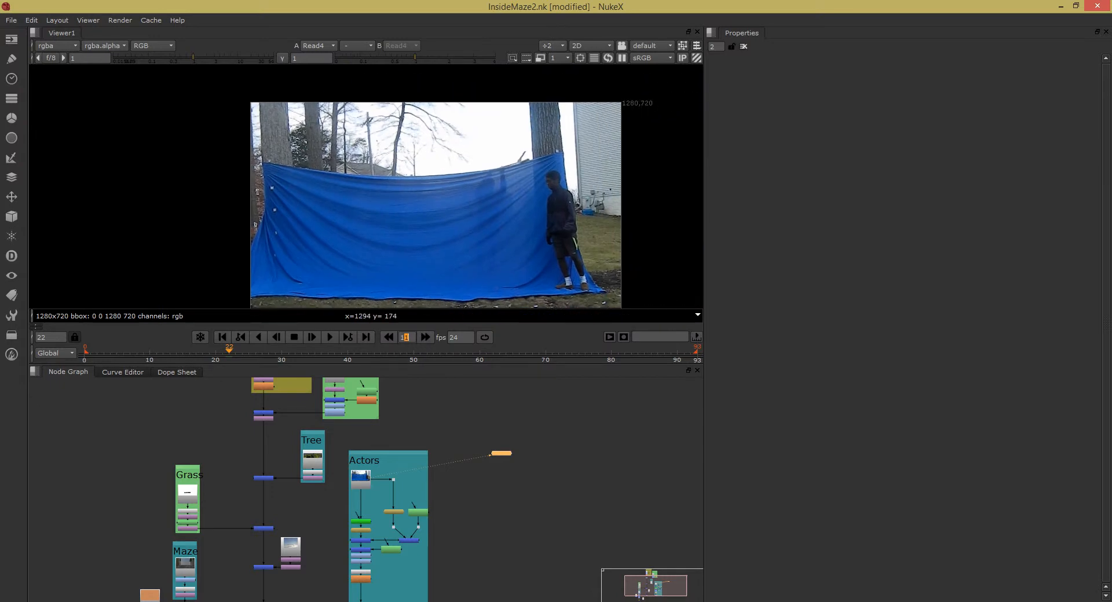
{"action": "scroll", "coordinate": [579, 243], "scroll_direction": "up", "scroll_amount": 5}
{"action": "scroll", "coordinate": [435, 191], "scroll_direction": "down", "scroll_amount": 6}
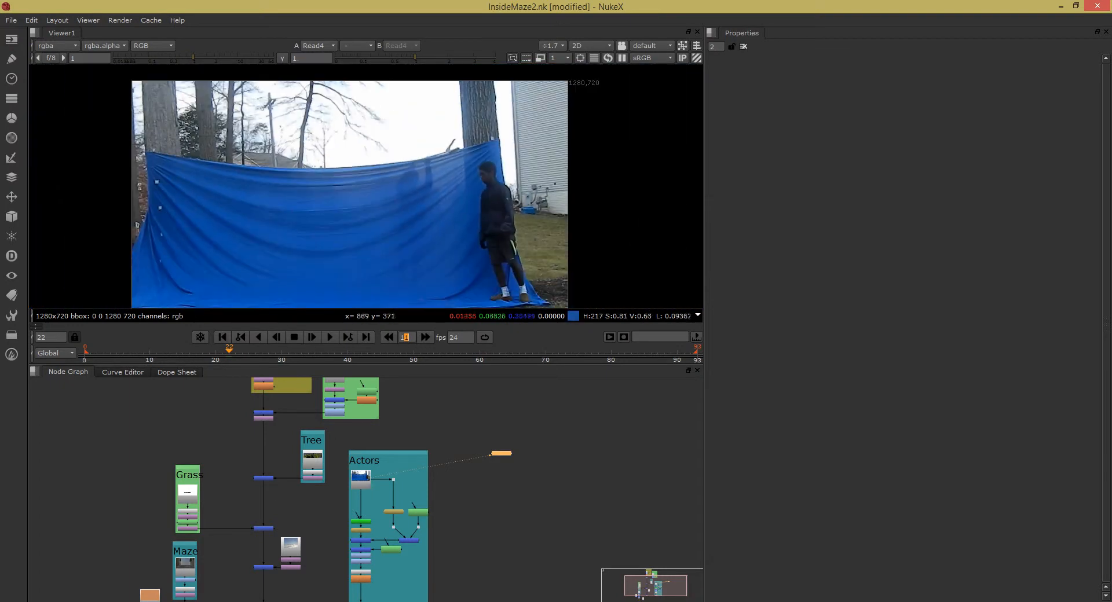
{"action": "scroll", "coordinate": [260, 139], "scroll_direction": "up", "scroll_amount": 6}
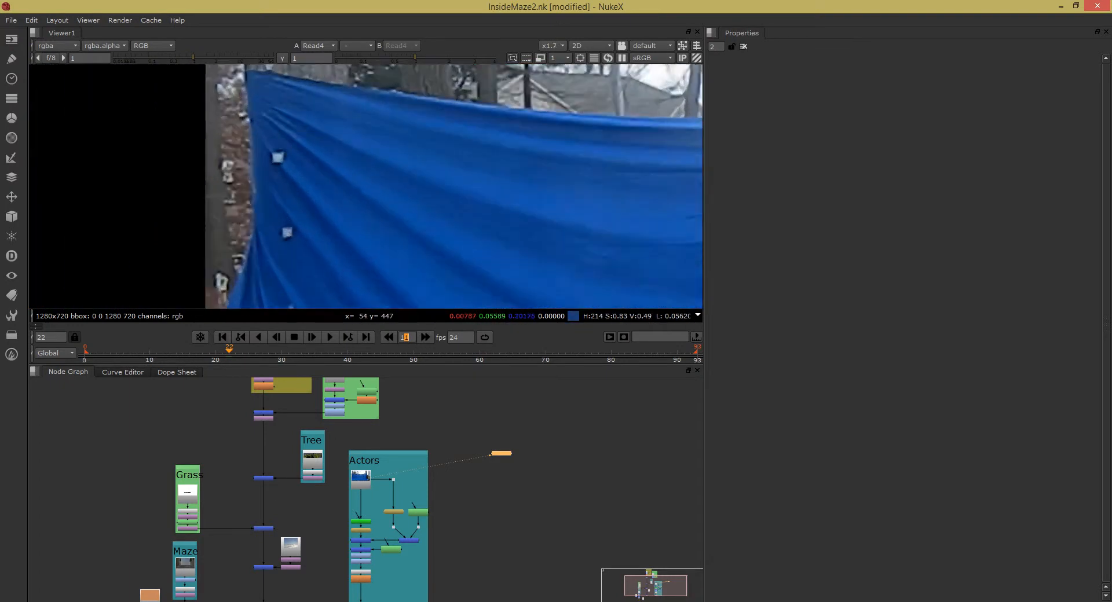
{"action": "scroll", "coordinate": [261, 123], "scroll_direction": "up", "scroll_amount": 5}
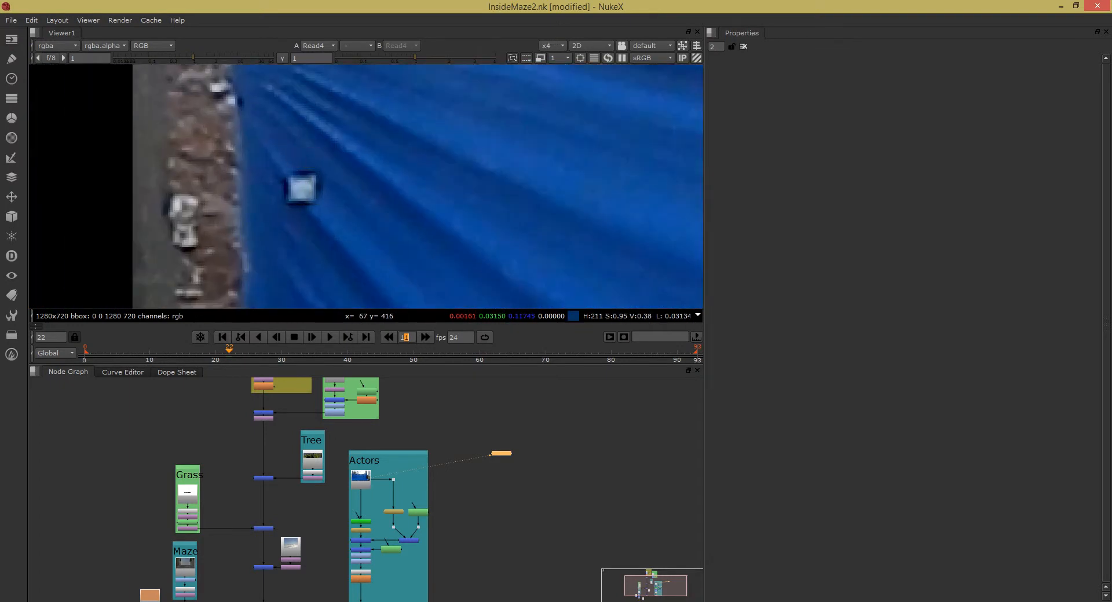
{"action": "scroll", "coordinate": [312, 191], "scroll_direction": "down", "scroll_amount": 6}
{"action": "scroll", "coordinate": [345, 203], "scroll_direction": "up", "scroll_amount": 4}
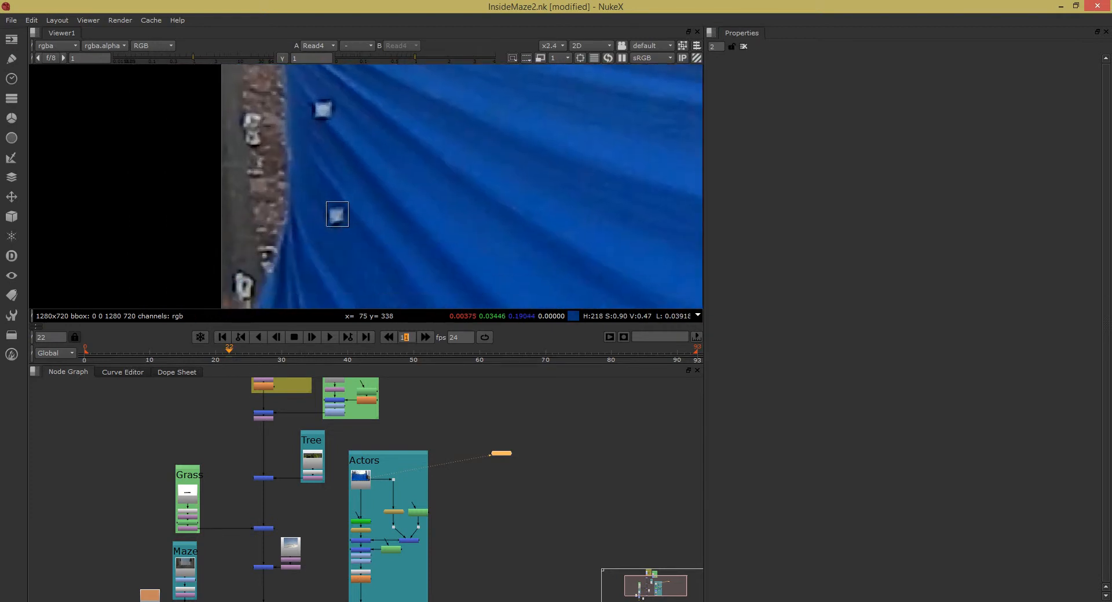
Examine the lower white tracking markers on the blue screen's side edge in the Read4 footage at frame 22.
{"action": "scroll", "coordinate": [336, 215], "scroll_direction": "down", "scroll_amount": 2}
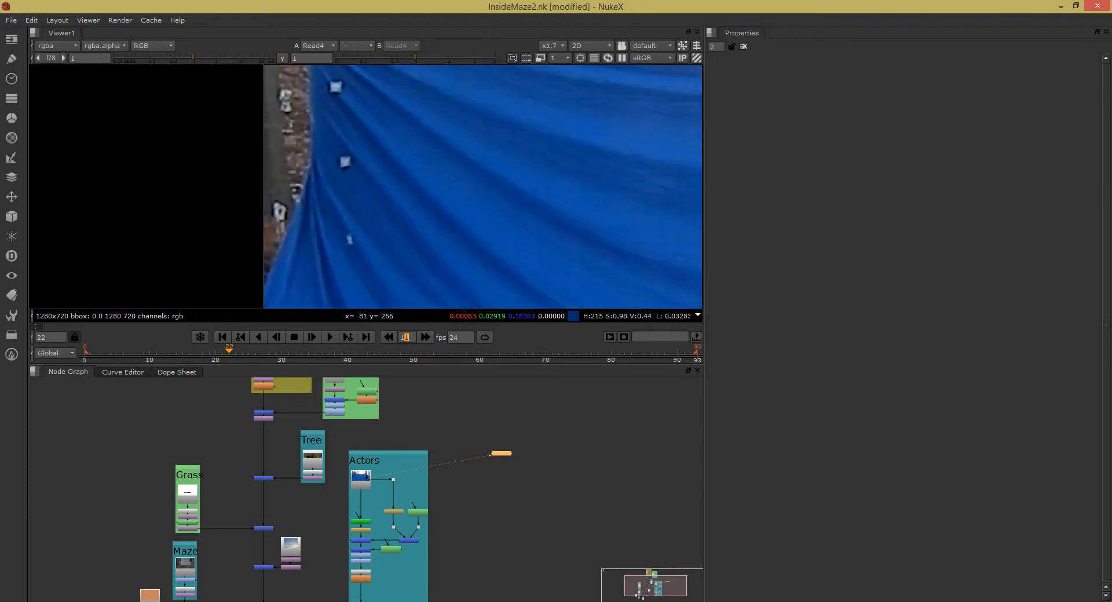
{"action": "scroll", "coordinate": [369, 230], "scroll_direction": "up", "scroll_amount": 2}
{"action": "scroll", "coordinate": [369, 250], "scroll_direction": "down", "scroll_amount": 9}
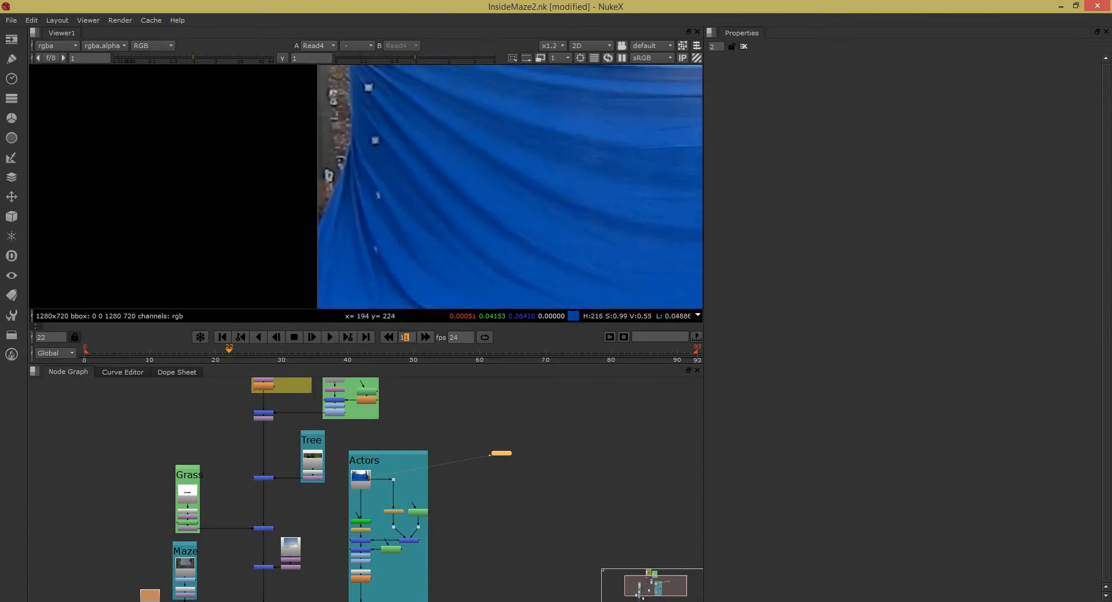
{"action": "scroll", "coordinate": [509, 188], "scroll_direction": "up", "scroll_amount": 2}
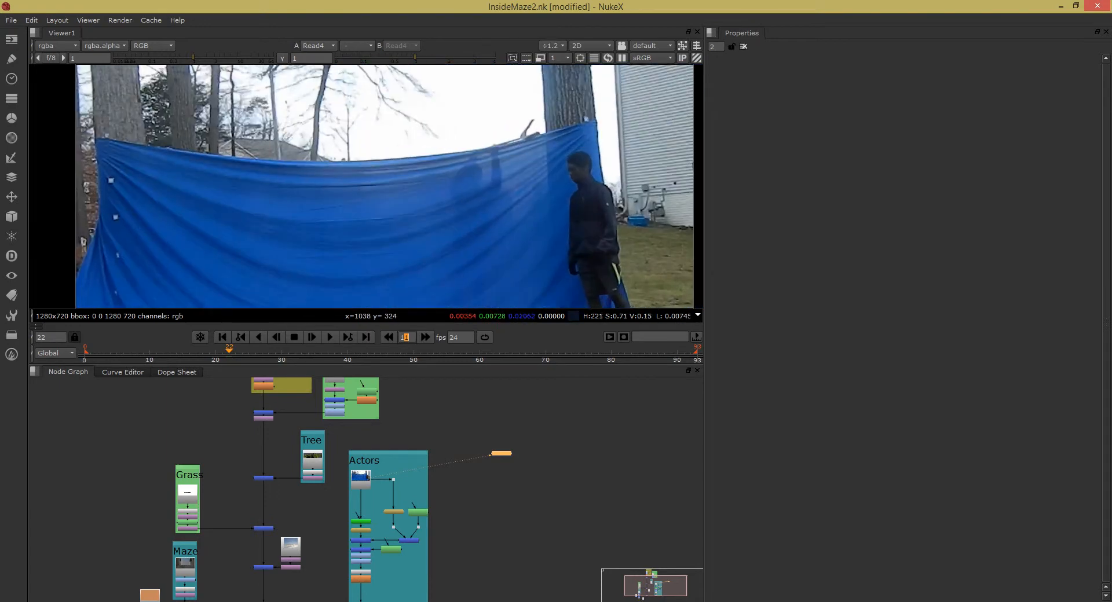
Examine the actor's legs and white socks against the blue screen in the Read4 footage at frame 22.
{"action": "scroll", "coordinate": [640, 278], "scroll_direction": "up", "scroll_amount": 3}
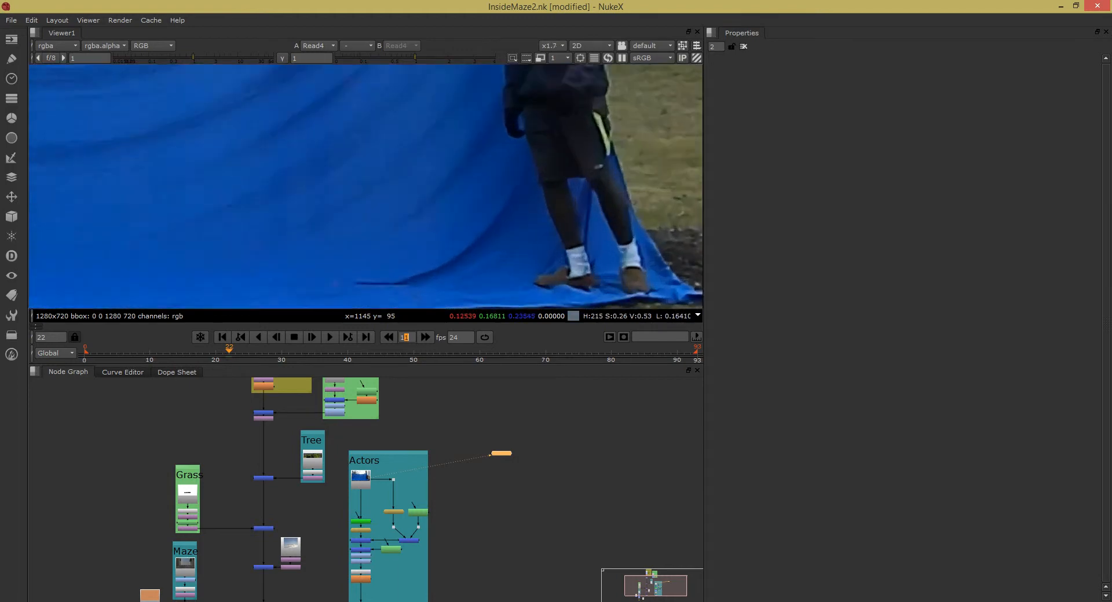
{"action": "scroll", "coordinate": [573, 249], "scroll_direction": "up", "scroll_amount": 2}
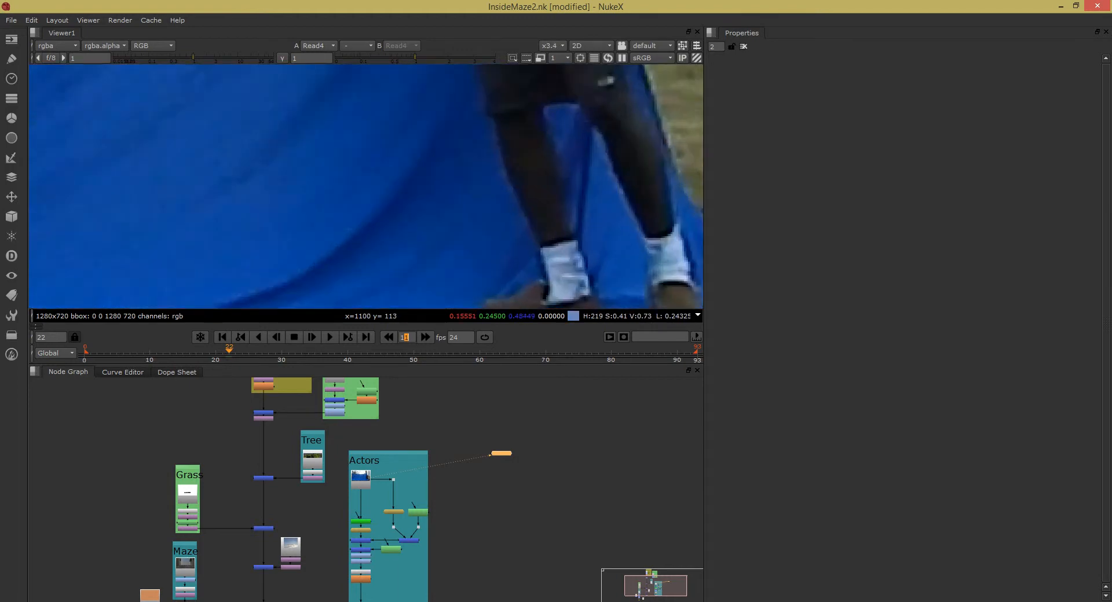
{"action": "scroll", "coordinate": [571, 267], "scroll_direction": "up", "scroll_amount": 2}
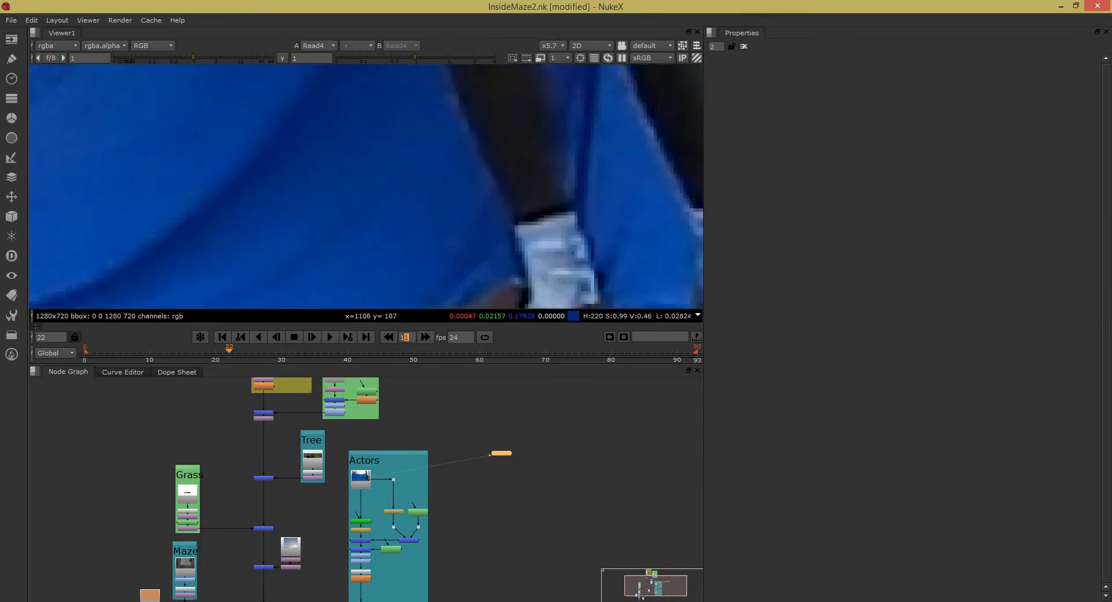
{"action": "scroll", "coordinate": [498, 226], "scroll_direction": "down", "scroll_amount": 7}
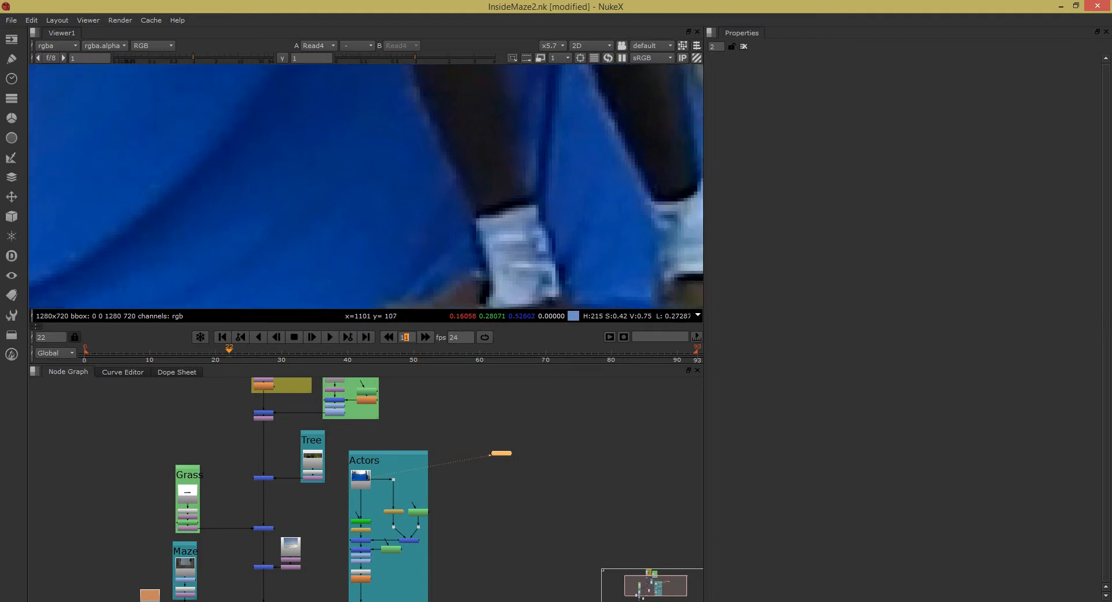
{"action": "scroll", "coordinate": [510, 220], "scroll_direction": "down", "scroll_amount": 3}
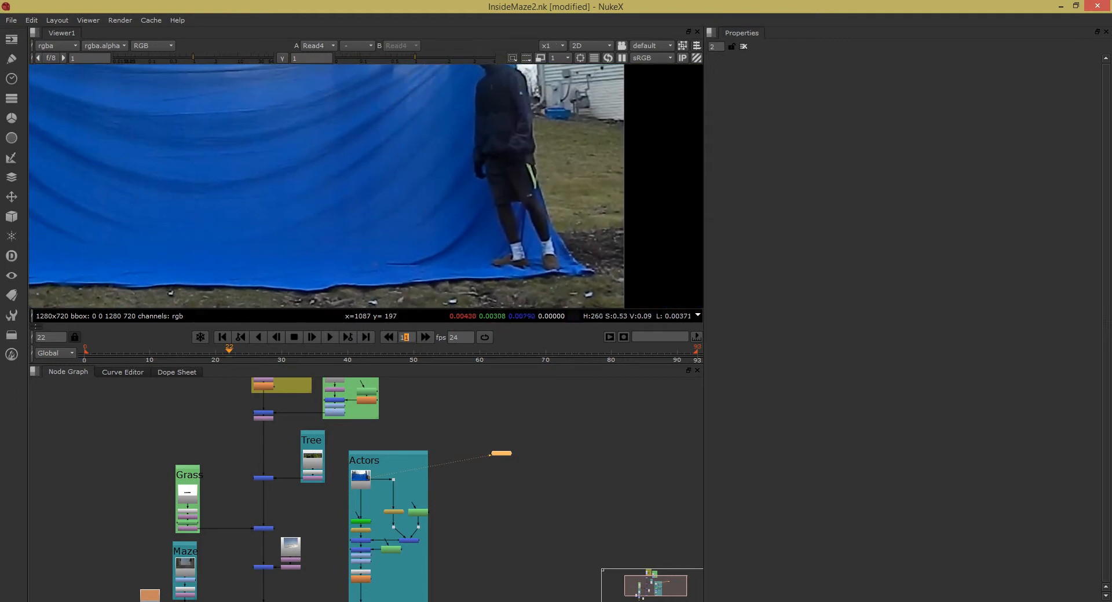
{"action": "scroll", "coordinate": [498, 220], "scroll_direction": "down", "scroll_amount": 3}
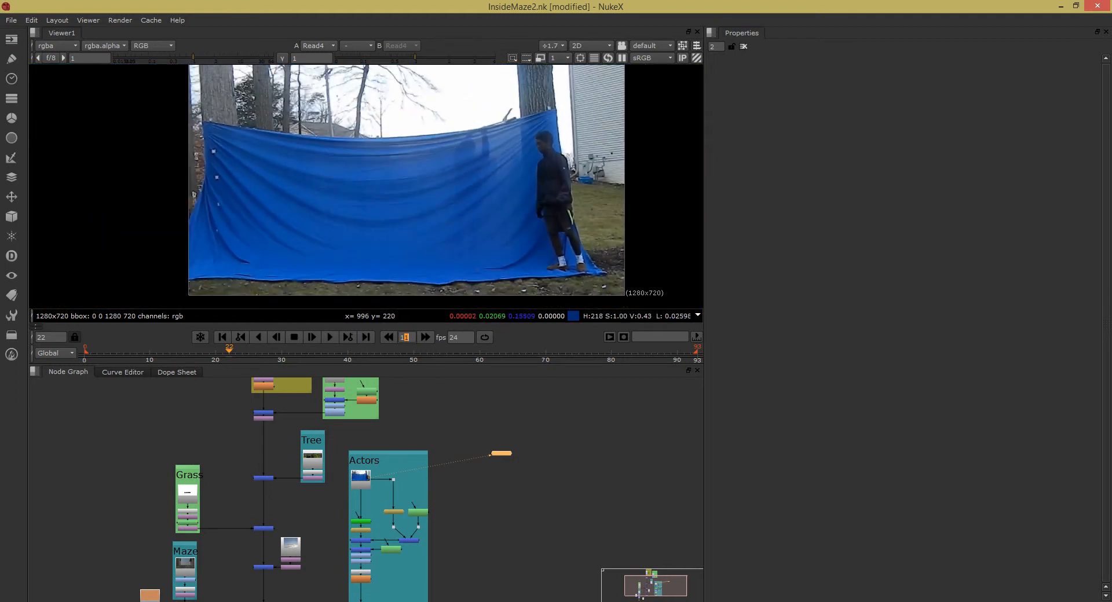
{"action": "scroll", "coordinate": [495, 209], "scroll_direction": "up", "scroll_amount": 2}
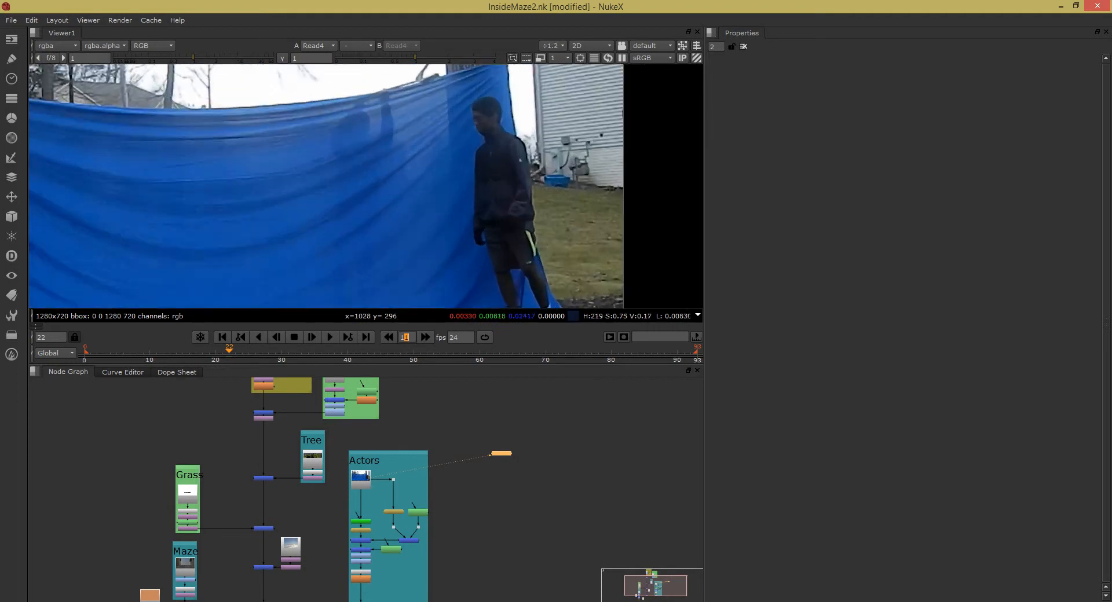
{"action": "scroll", "coordinate": [470, 204], "scroll_direction": "down", "scroll_amount": 2}
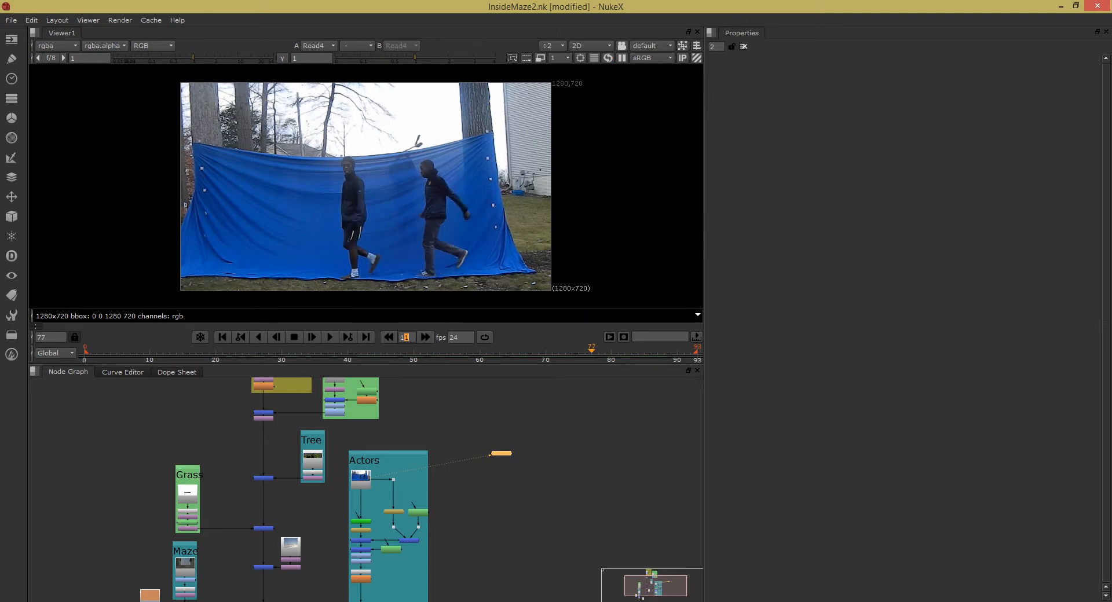
Examine where the actors' heads meet the upper edge of the blue screen in the Read4 footage around frame 80.
{"action": "scroll", "coordinate": [342, 158], "scroll_direction": "up", "scroll_amount": 10}
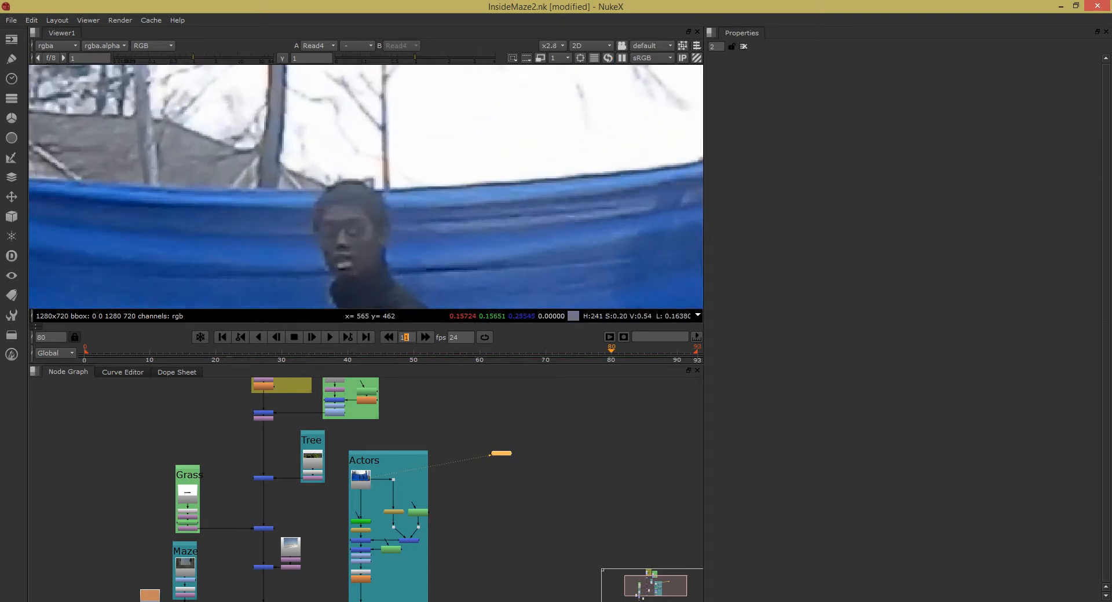
{"action": "left_click_drag", "start_coordinate": [263, 165], "coordinate": [260, 165]}
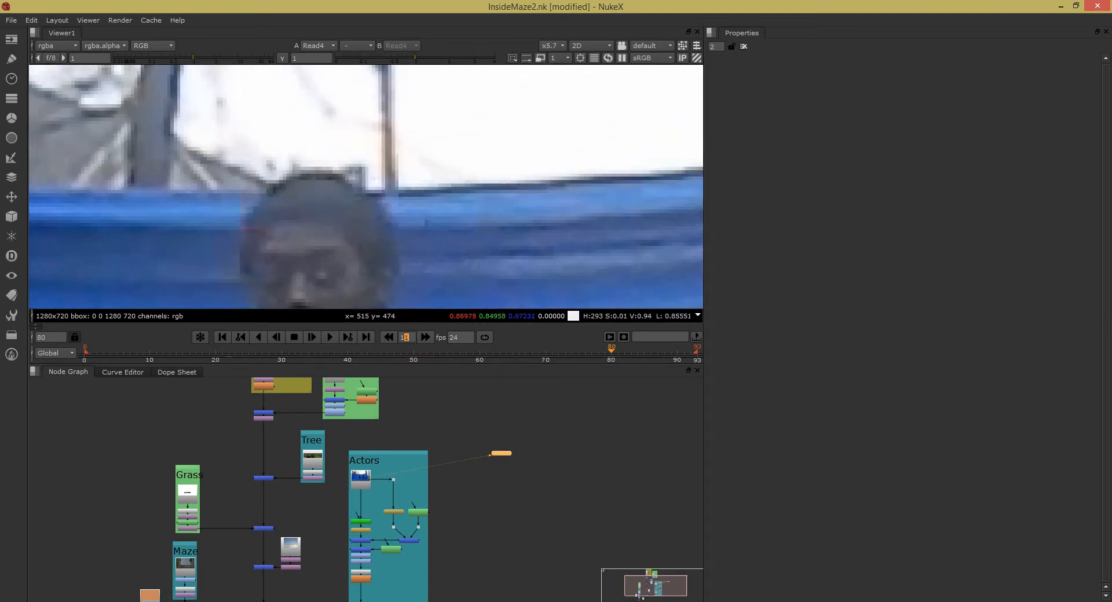
{"action": "scroll", "coordinate": [371, 199], "scroll_direction": "down", "scroll_amount": 10}
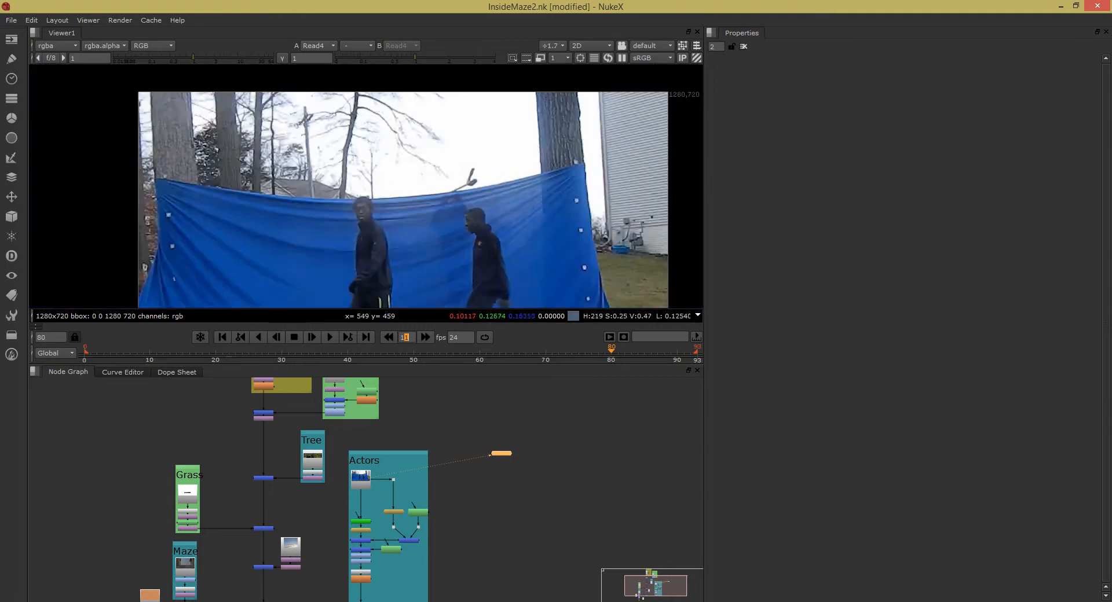
{"action": "scroll", "coordinate": [371, 200], "scroll_direction": "up", "scroll_amount": 8}
{"action": "scroll", "coordinate": [399, 191], "scroll_direction": "down", "scroll_amount": 8}
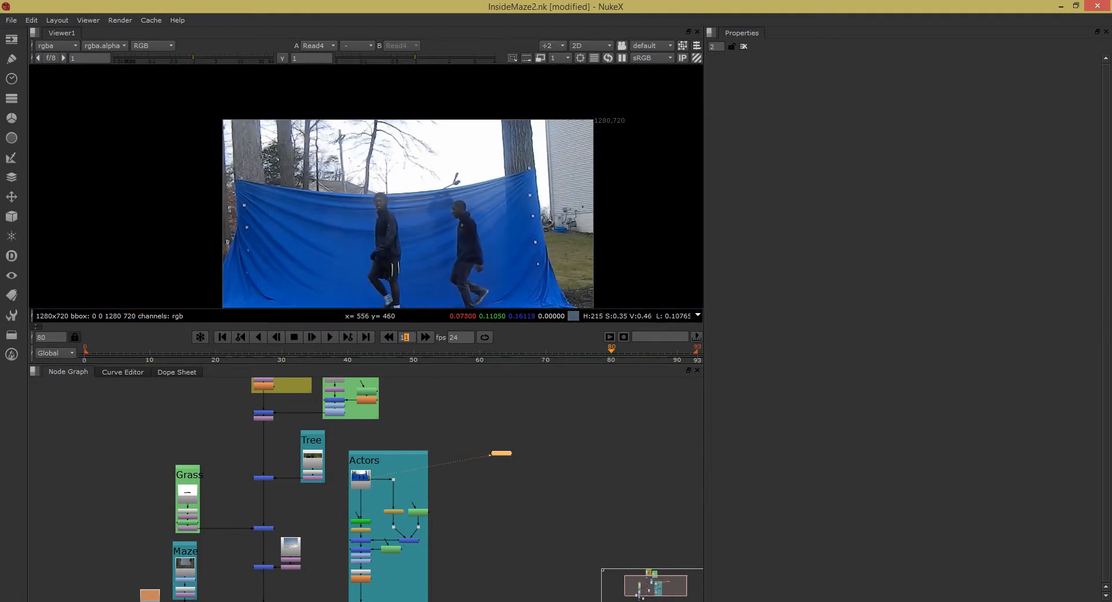
{"action": "scroll", "coordinate": [399, 191], "scroll_direction": "up", "scroll_amount": 2}
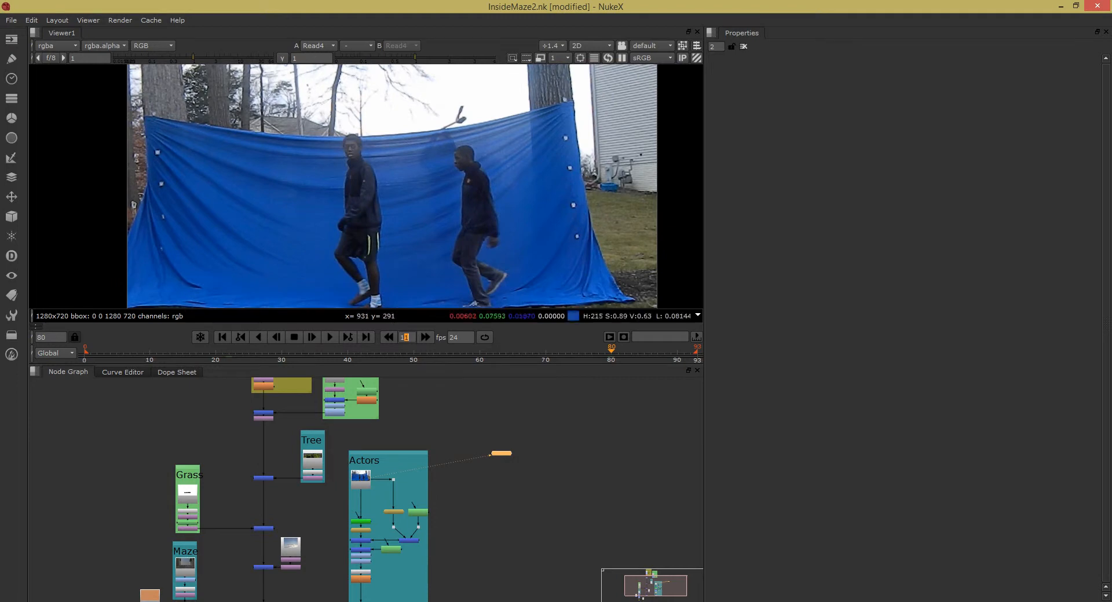
{"action": "scroll", "coordinate": [399, 191], "scroll_direction": "down", "scroll_amount": 2}
{"action": "scroll", "coordinate": [376, 192], "scroll_direction": "up", "scroll_amount": 3}
{"action": "scroll", "coordinate": [368, 191], "scroll_direction": "down", "scroll_amount": 3}
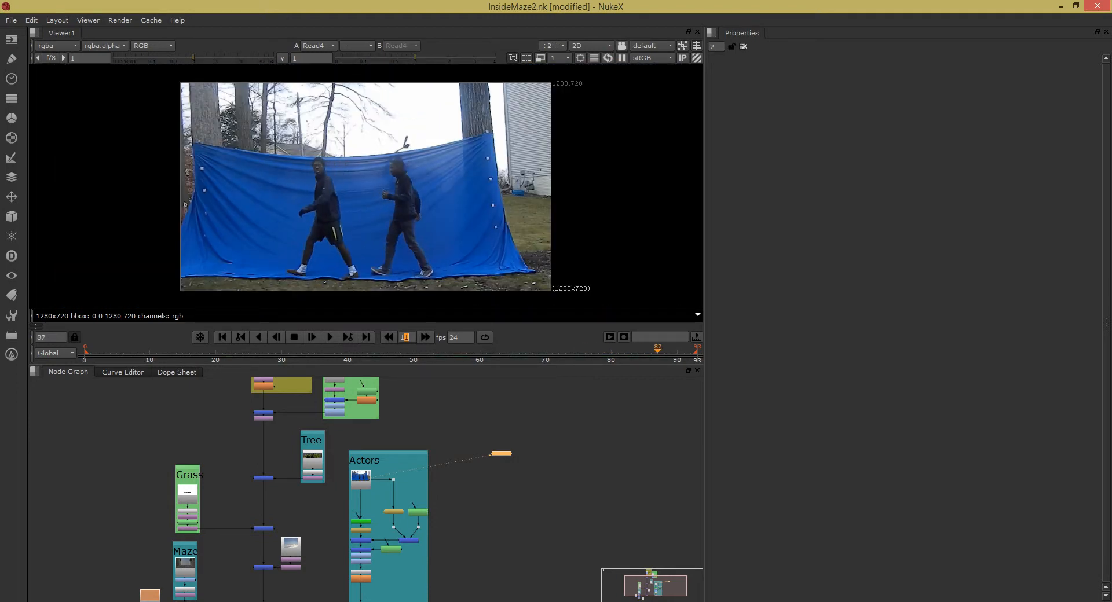
Show the Primatte1 key from the Actors group in Viewer1 and inspect the keyed actors at frame 61.
{"action": "scroll", "coordinate": [346, 509], "scroll_direction": "up", "scroll_amount": 4}
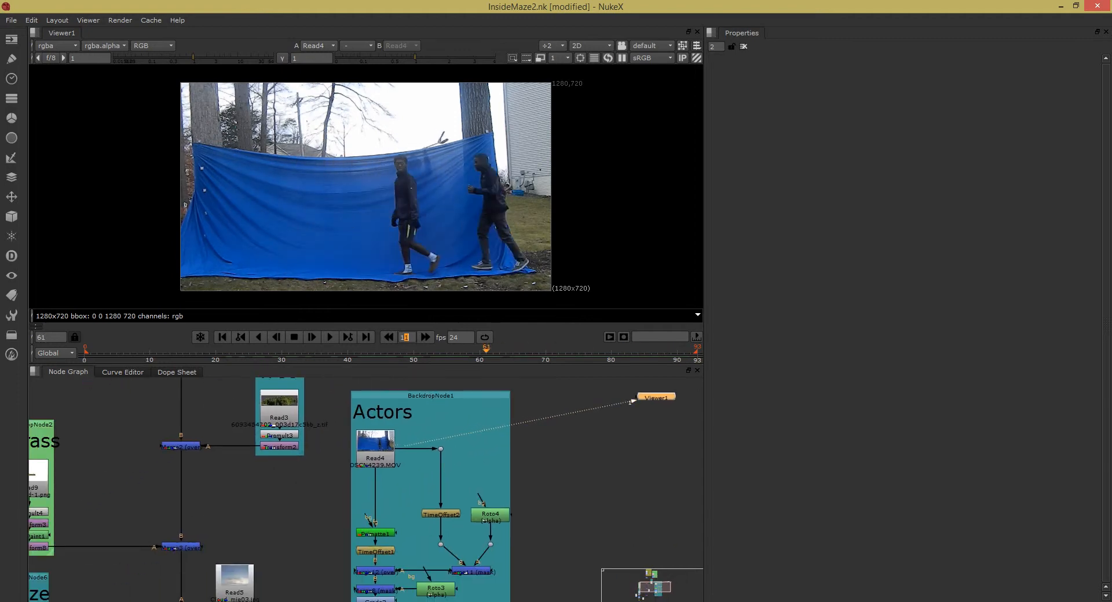
{"action": "scroll", "coordinate": [400, 174], "scroll_direction": "up", "scroll_amount": 7}
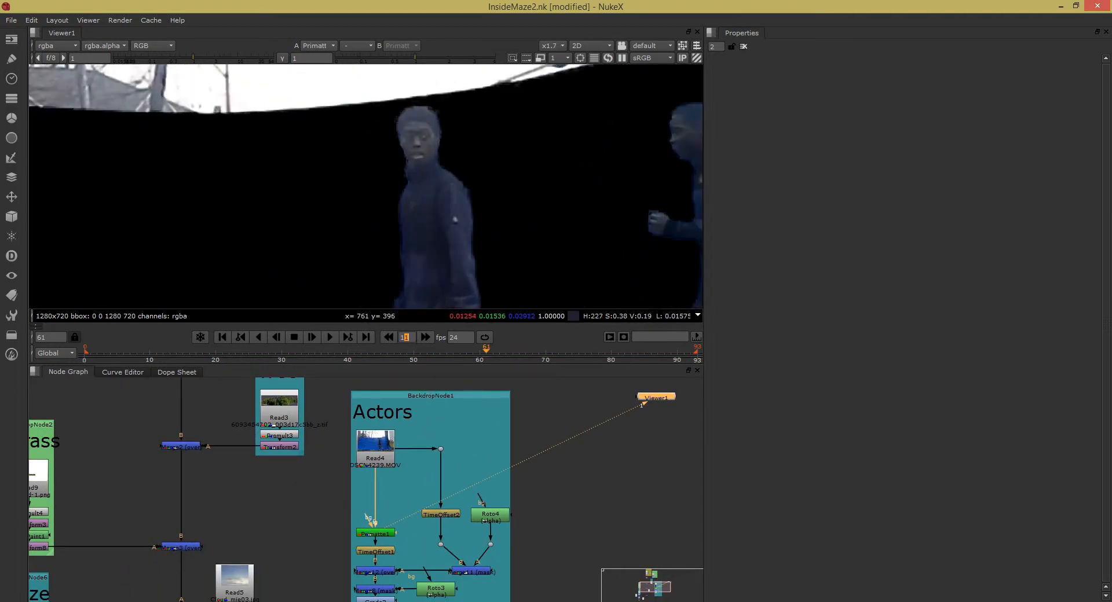
{"action": "scroll", "coordinate": [452, 173], "scroll_direction": "down", "scroll_amount": 3}
{"action": "left_click_drag", "start_coordinate": [452, 173], "coordinate": [445, 154]}
Show the TimeOffset1 output in Viewer1, inspect both keyed actors and go to frame 19.
{"action": "left_click_drag", "start_coordinate": [455, 492], "coordinate": [442, 449]}
{"action": "left_click_drag", "start_coordinate": [384, 502], "coordinate": [371, 507]}
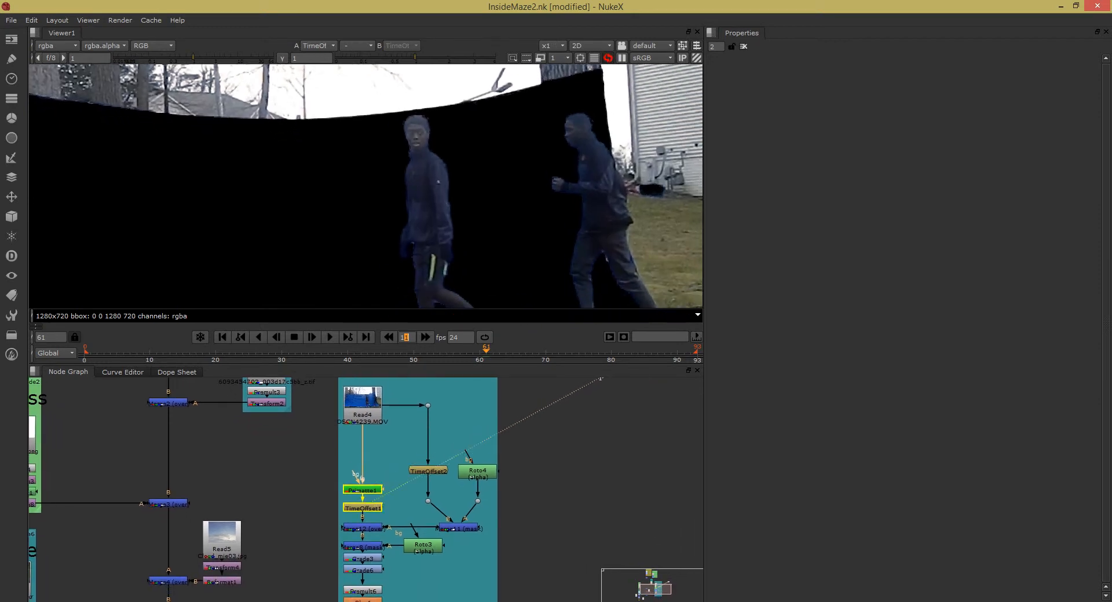
{"action": "left_click_drag", "start_coordinate": [352, 292], "coordinate": [397, 290]}
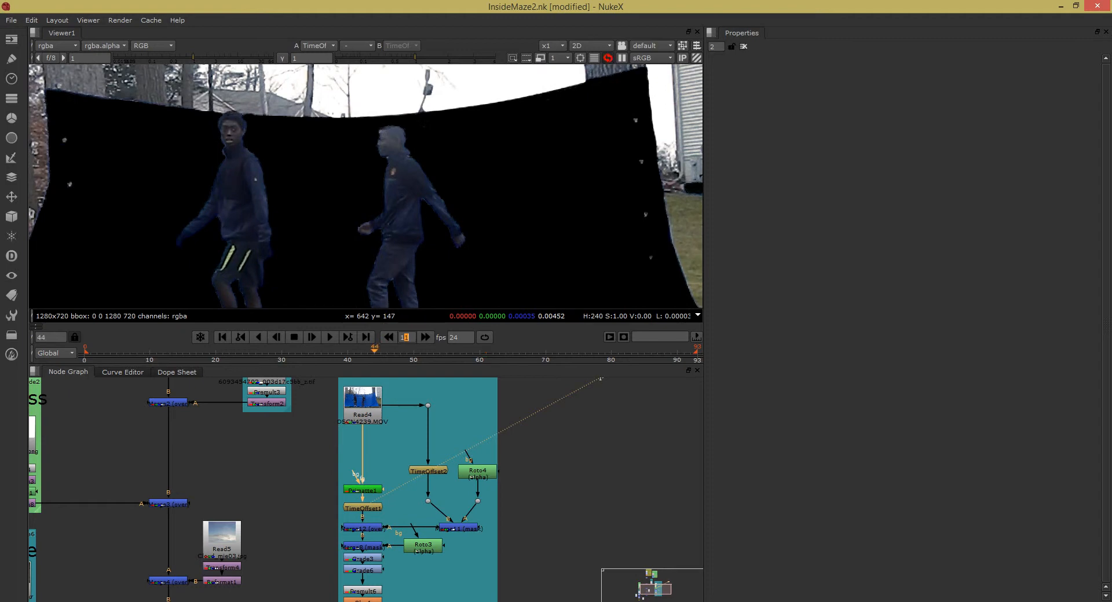
{"action": "left_click_drag", "start_coordinate": [91, 351], "coordinate": [209, 352]}
Show the Merge12 output in Viewer1 and inspect the actor's socks and shoes at frame 19.
{"action": "left_click_drag", "start_coordinate": [374, 502], "coordinate": [363, 525]}
{"action": "key", "text": "f"}
{"action": "scroll", "coordinate": [443, 241], "scroll_direction": "up", "scroll_amount": 6}
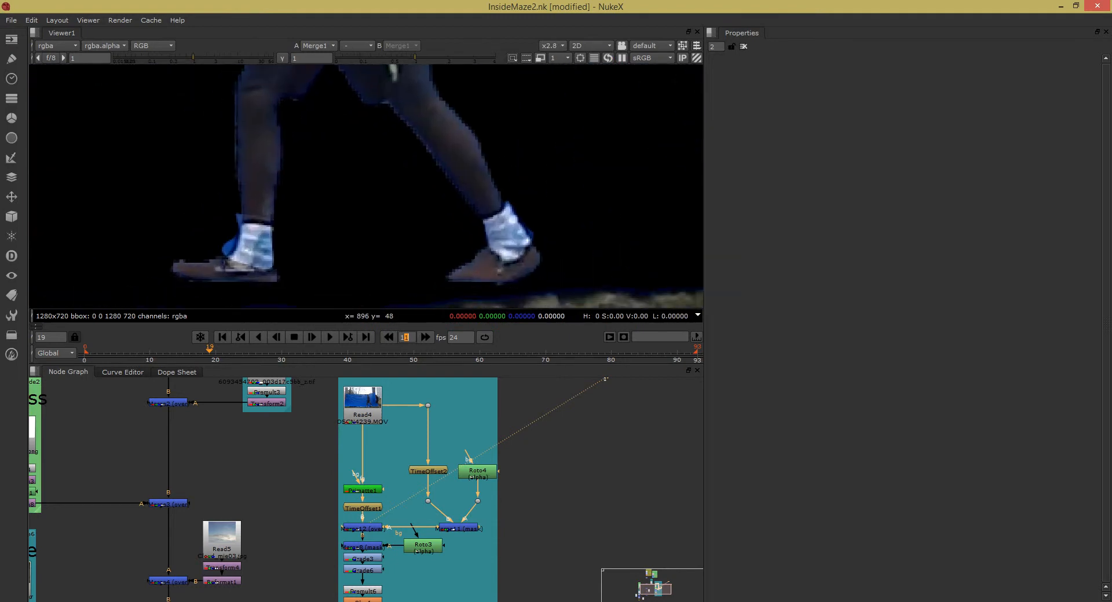
Show the TimeOffset1 output again and examine the keyed sock at pixel level.
{"action": "left_click_drag", "start_coordinate": [373, 513], "coordinate": [369, 508]}
{"action": "scroll", "coordinate": [516, 227], "scroll_direction": "up", "scroll_amount": 5}
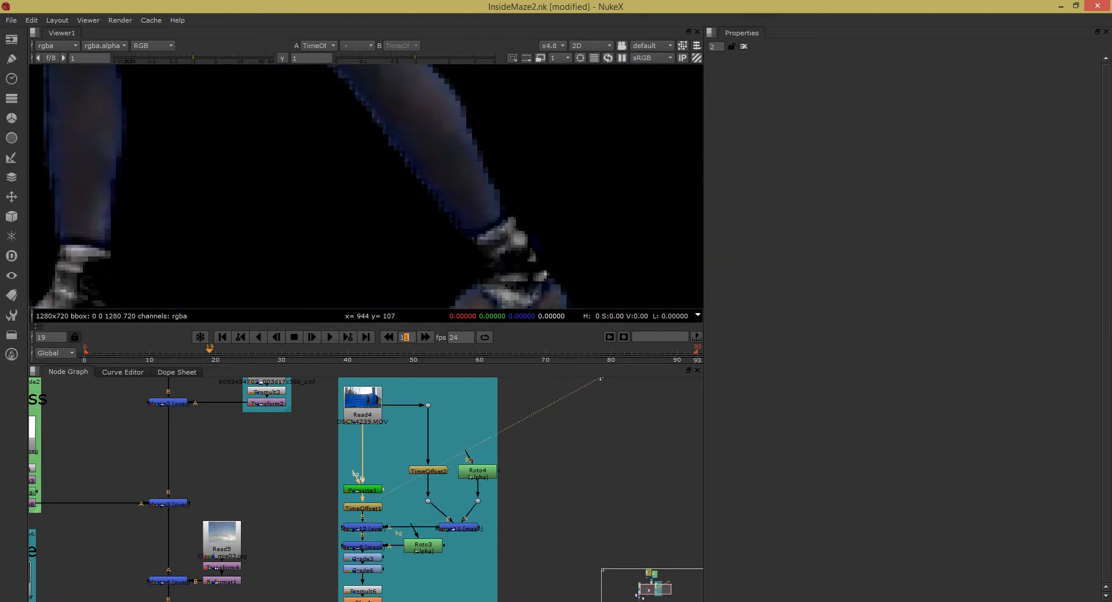
{"action": "left_click_drag", "start_coordinate": [476, 254], "coordinate": [460, 241]}
{"action": "mouse_move", "coordinate": [362, 508]}
{"action": "left_mouse_down"}
{"action": "mouse_move", "coordinate": [396, 490]}
{"action": "mouse_move", "coordinate": [380, 478]}
{"action": "mouse_move", "coordinate": [359, 511]}
{"action": "left_mouse_up"}
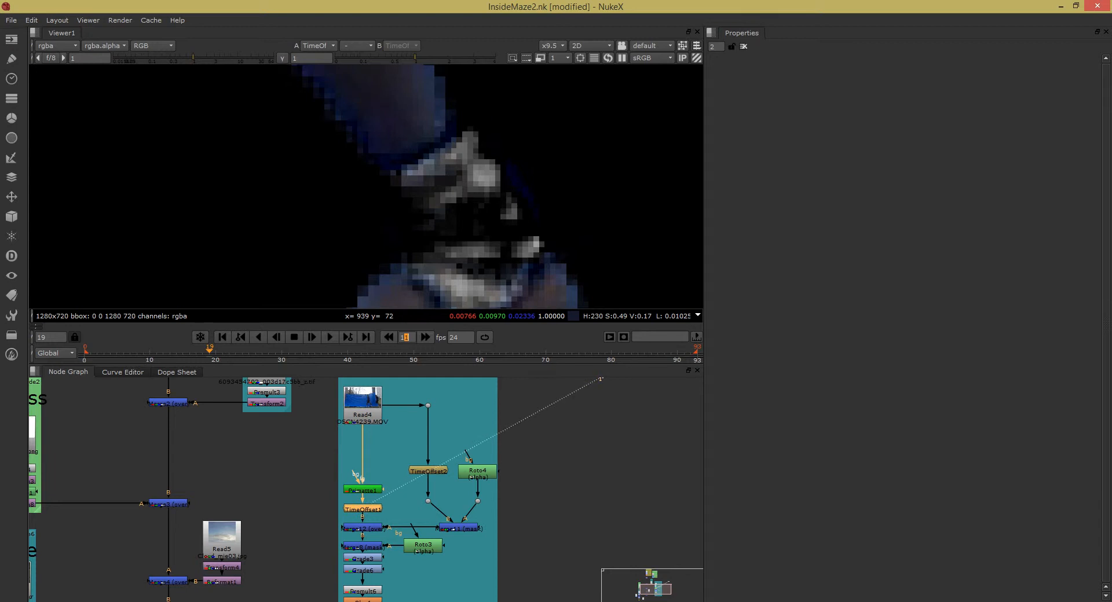
Show the unkeyed footage at the Dot3 branch from Read4, fitted to the full frame in Viewer1.
{"action": "left_click_drag", "start_coordinate": [430, 404], "coordinate": [428, 405]}
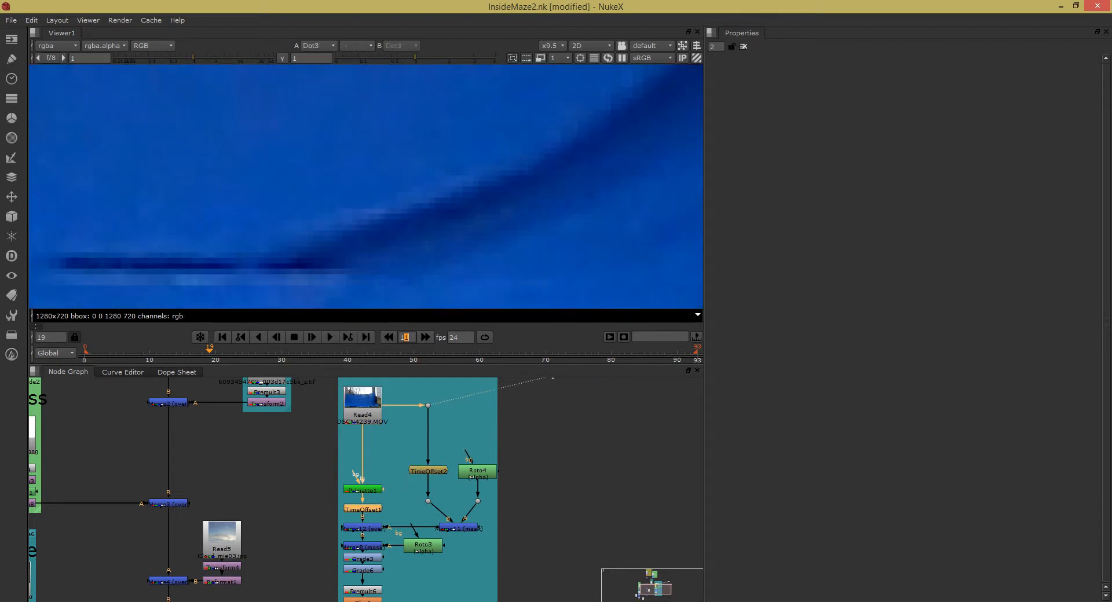
{"action": "scroll", "coordinate": [359, 471], "scroll_direction": "down", "scroll_amount": 2}
{"action": "key", "text": "f"}
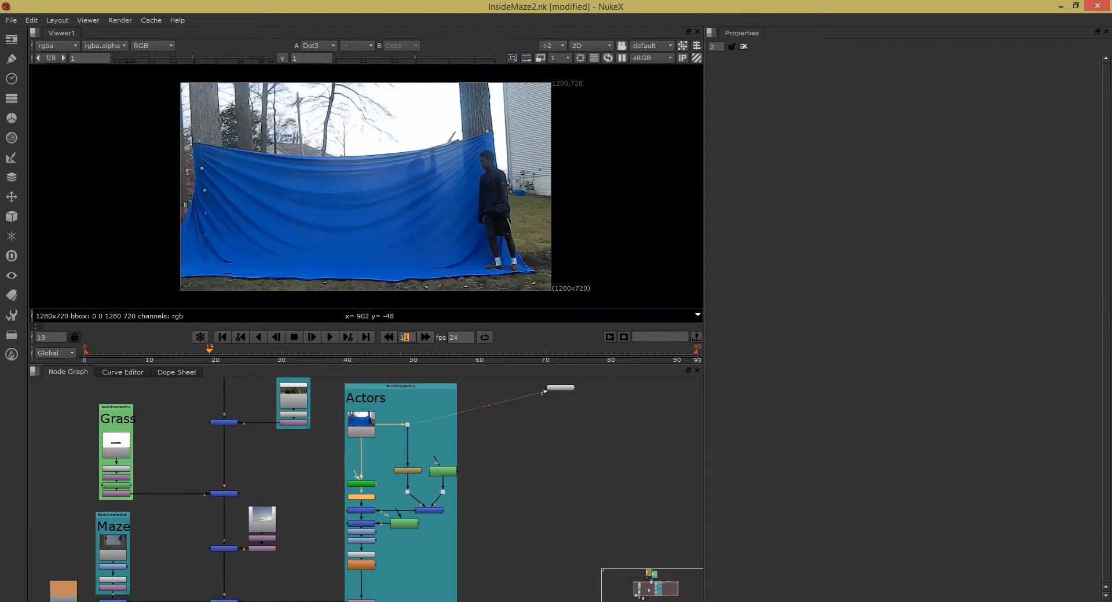
Show the TimeOffset2 output in Viewer1 and inspect the actors' legs and socks at frame 19.
{"action": "left_click_drag", "start_coordinate": [417, 465], "coordinate": [409, 471]}
{"action": "scroll", "coordinate": [406, 474], "scroll_direction": "up", "scroll_amount": 3}
{"action": "scroll", "coordinate": [443, 269], "scroll_direction": "up", "scroll_amount": 5}
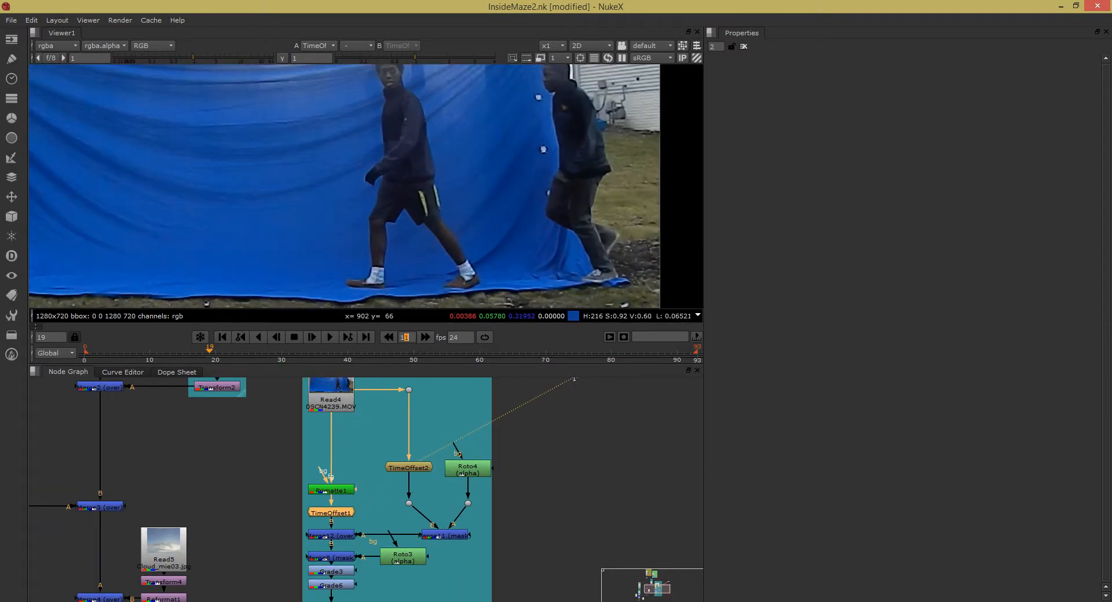
{"action": "left_click_drag", "start_coordinate": [443, 270], "coordinate": [432, 230]}
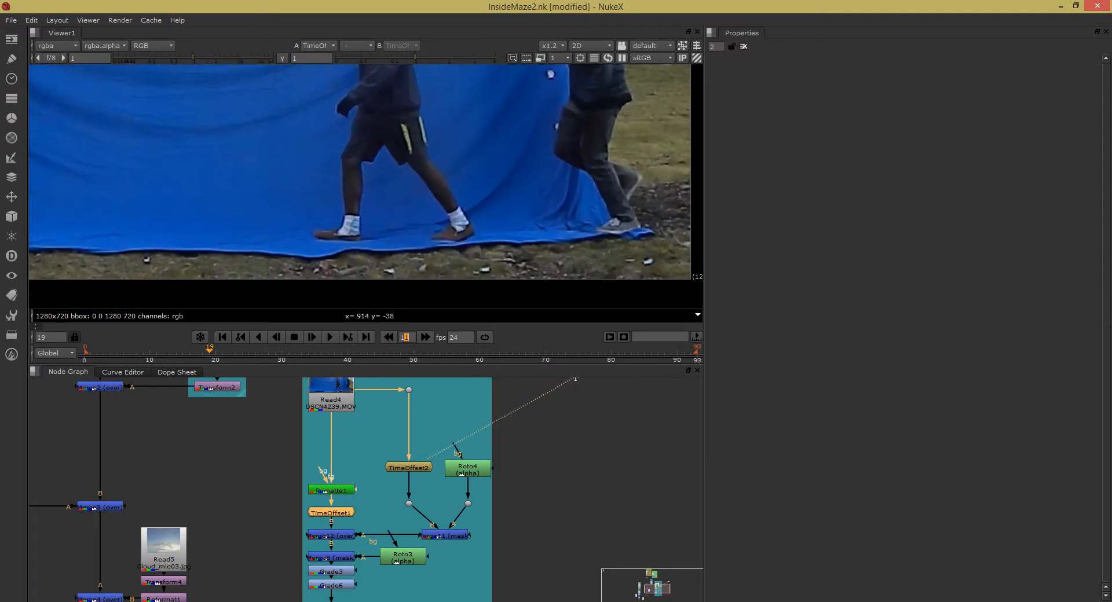
Show the Roto4 node's alpha channel in Viewer1 and inspect the two sock mattes.
{"action": "left_click_drag", "start_coordinate": [430, 459], "coordinate": [467, 467]}
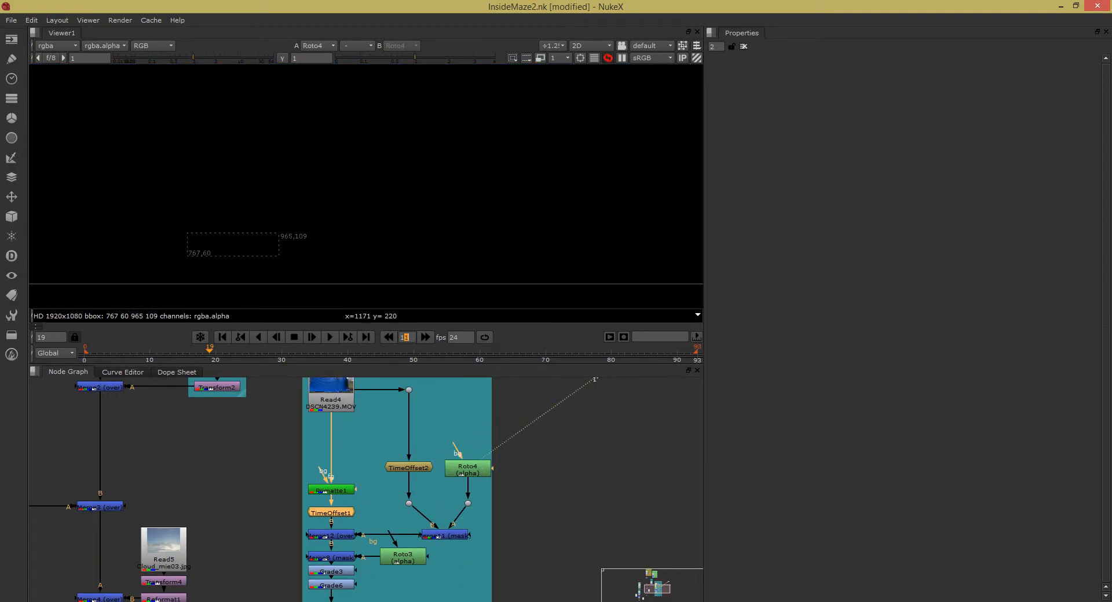
{"action": "scroll", "coordinate": [417, 220], "scroll_direction": "down", "scroll_amount": 5}
{"action": "scroll", "coordinate": [415, 219], "scroll_direction": "up", "scroll_amount": 8}
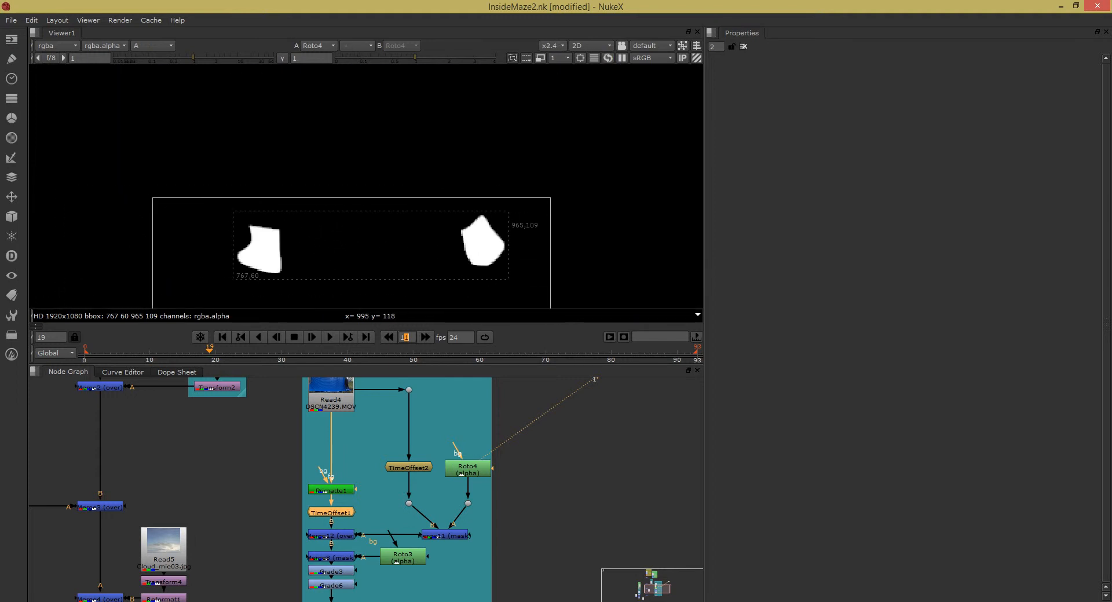
{"action": "key", "text": "a"}
{"action": "scroll", "coordinate": [328, 212], "scroll_direction": "down", "scroll_amount": 2}
{"action": "key", "text": "a"}
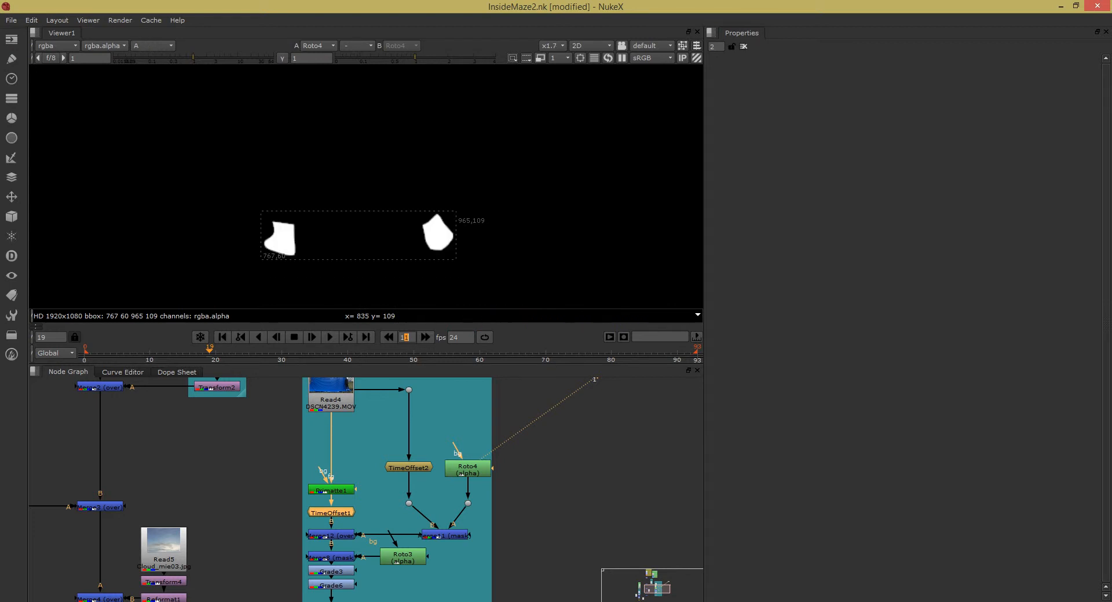
Show the Merge11 mask result with the isolated socks in colour and place the Viewer1 node below Merge11.
{"action": "left_click_drag", "start_coordinate": [483, 455], "coordinate": [449, 533]}
{"action": "scroll", "coordinate": [405, 300], "scroll_direction": "down", "scroll_amount": 7}
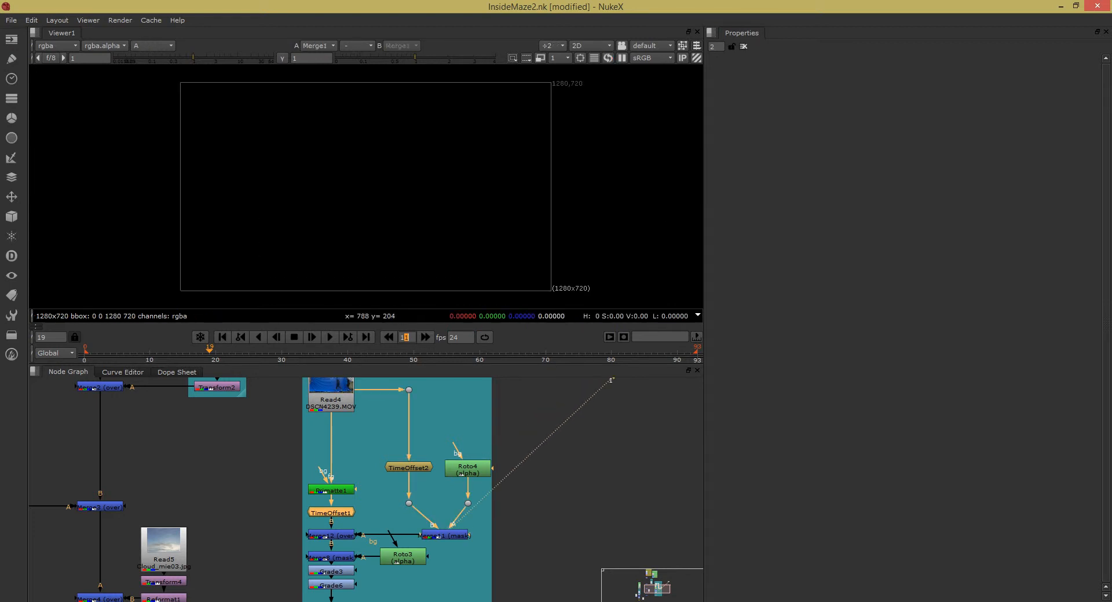
{"action": "scroll", "coordinate": [515, 597], "scroll_direction": "down", "scroll_amount": 1}
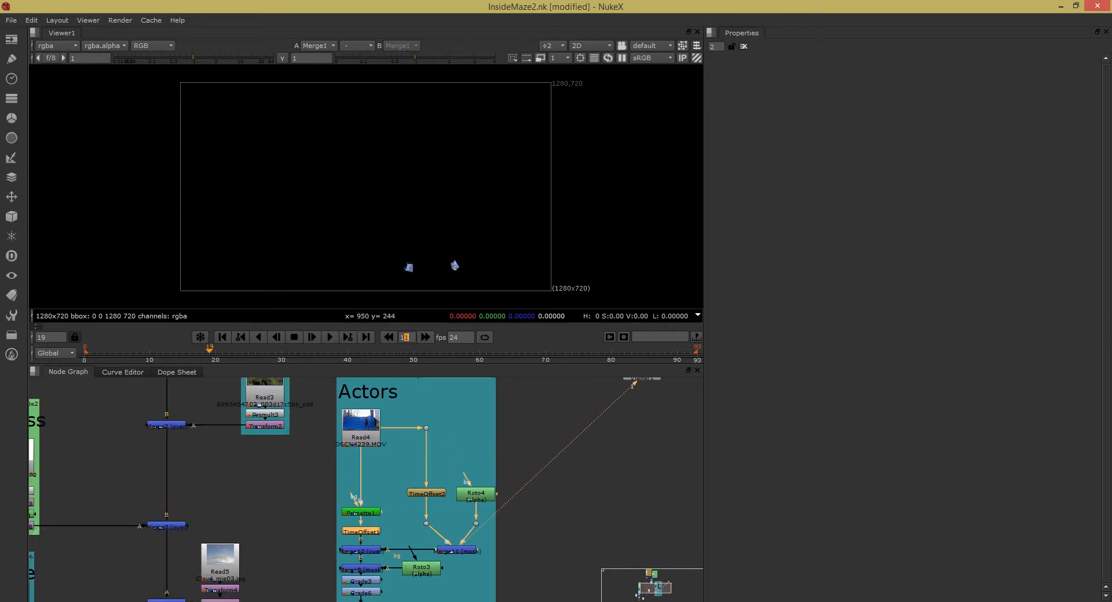
{"action": "scroll", "coordinate": [446, 272], "scroll_direction": "up", "scroll_amount": 8}
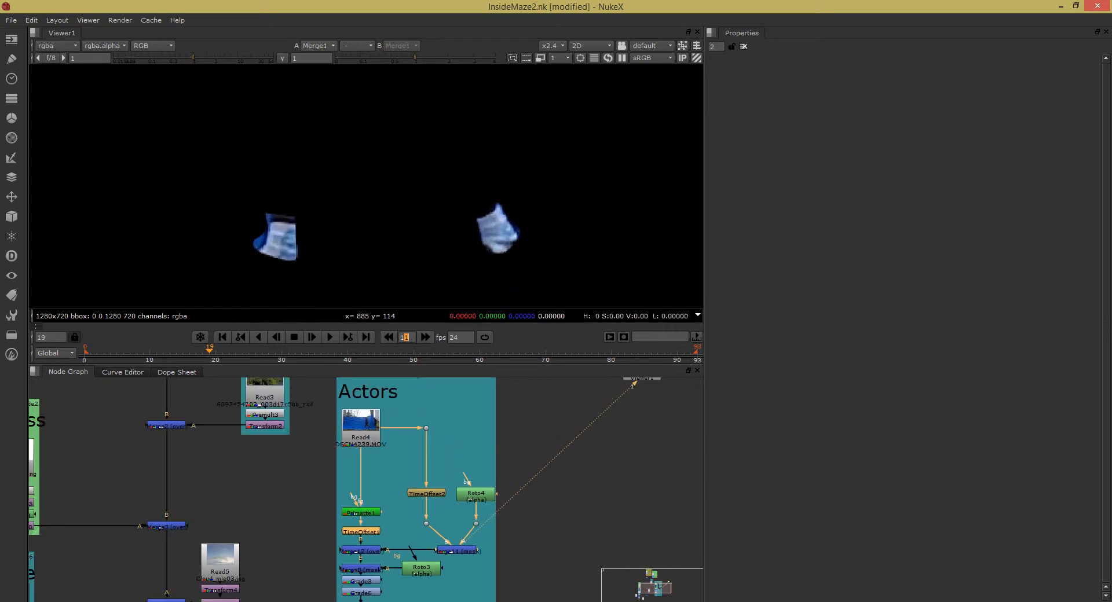
{"action": "left_click_drag", "start_coordinate": [637, 405], "coordinate": [416, 505]}
{"action": "scroll", "coordinate": [405, 486], "scroll_direction": "up", "scroll_amount": 3}
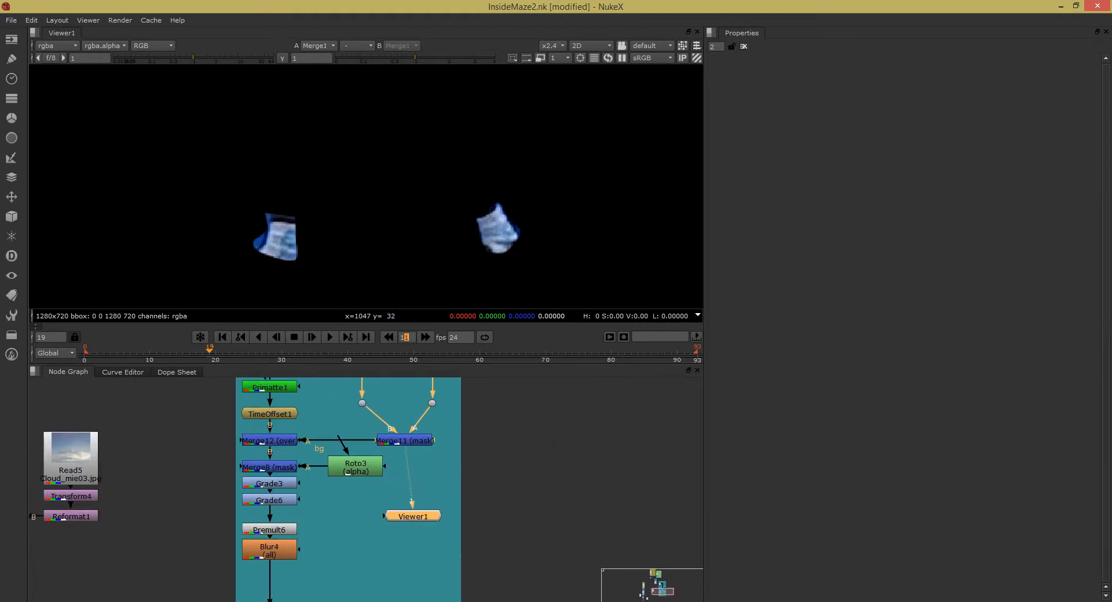
Show the Merge12 over result in Viewer1, play it forward to frame 38 and inspect the restored socks up close.
{"action": "left_click_drag", "start_coordinate": [342, 459], "coordinate": [290, 456]}
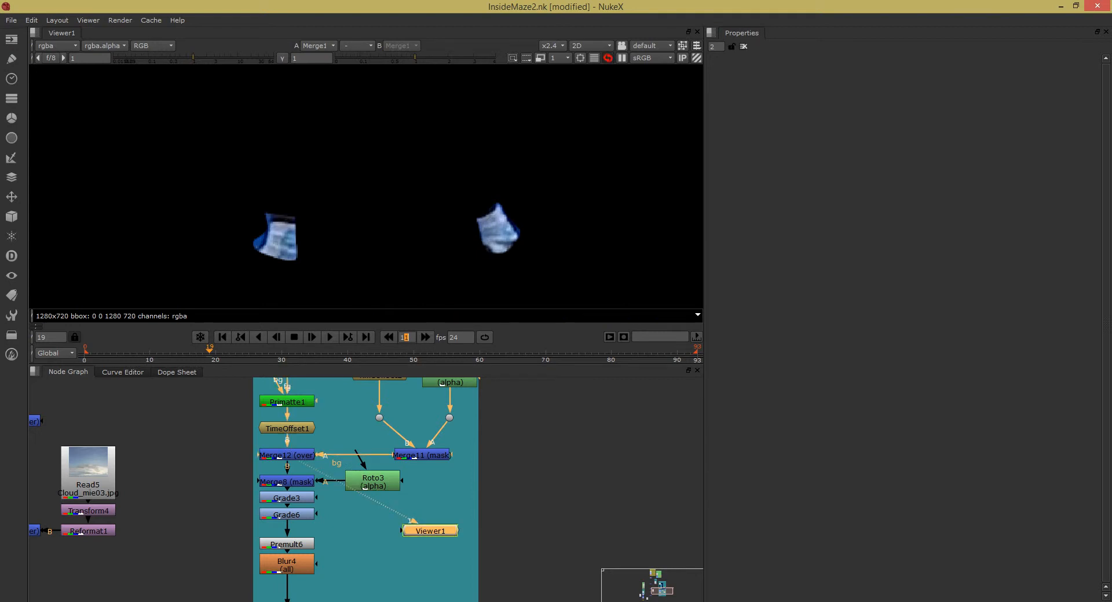
{"action": "key", "text": "l"}
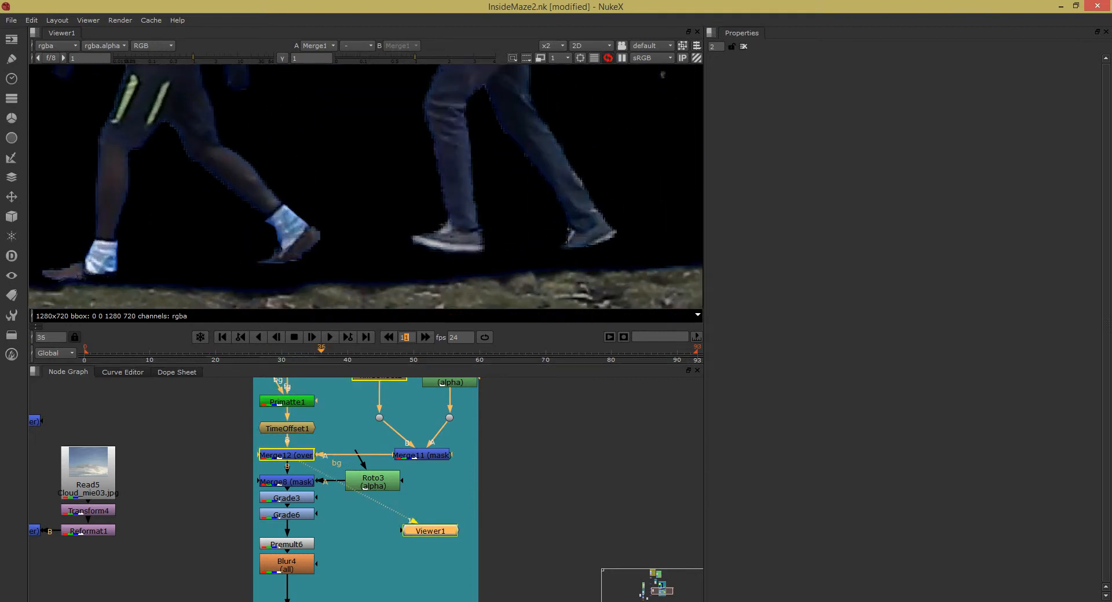
{"action": "scroll", "coordinate": [202, 202], "scroll_direction": "up", "scroll_amount": 4}
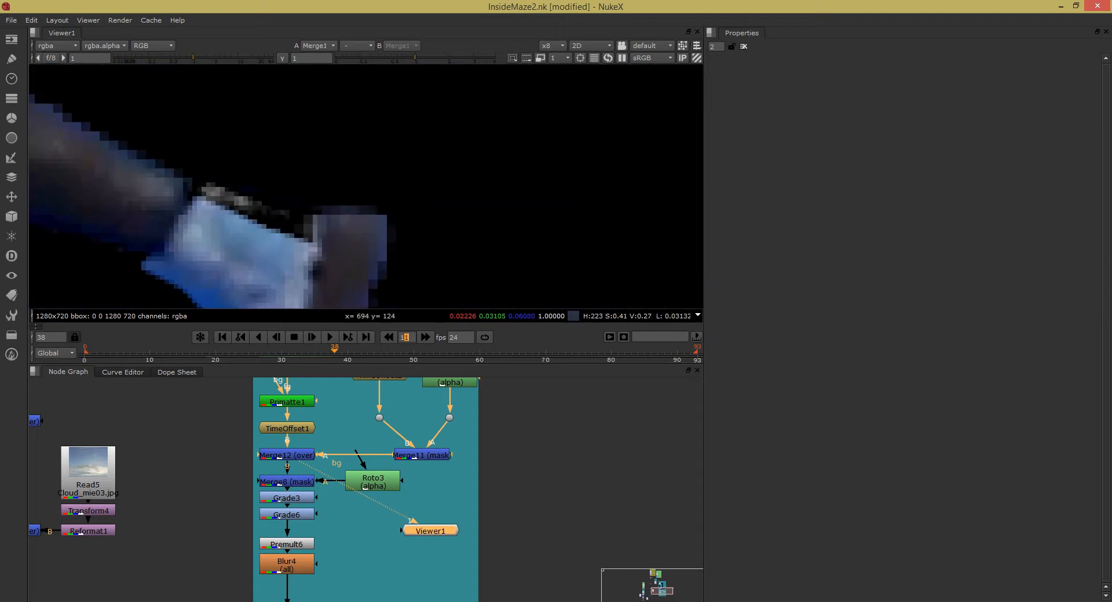
{"action": "scroll", "coordinate": [355, 165], "scroll_direction": "down", "scroll_amount": 2}
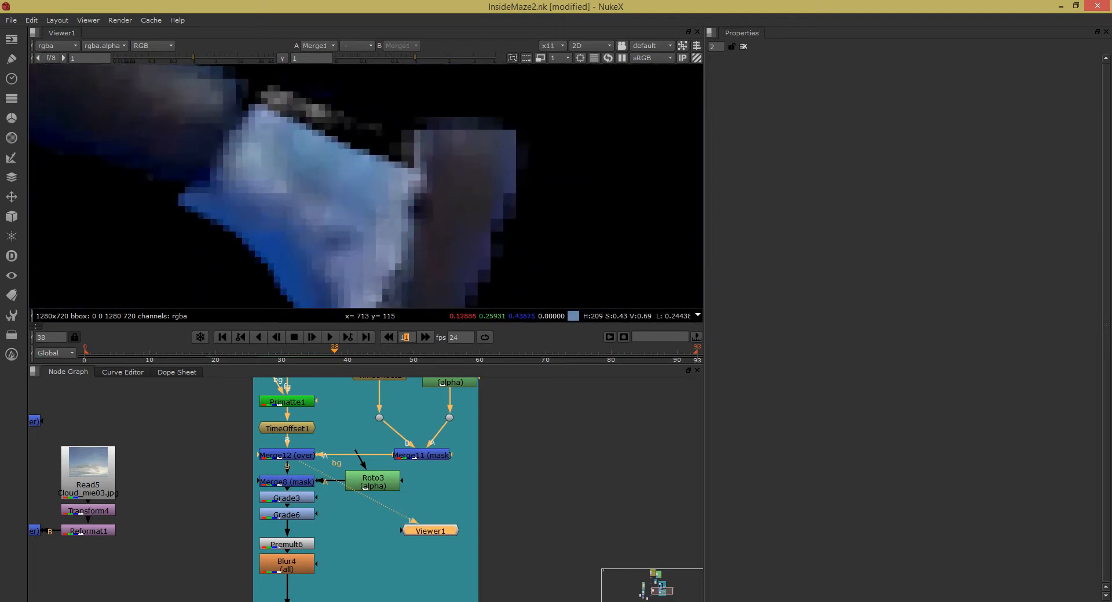
{"action": "left_click_drag", "start_coordinate": [396, 192], "coordinate": [544, 214]}
{"action": "scroll", "coordinate": [457, 231], "scroll_direction": "down", "scroll_amount": 1}
{"action": "left_click_drag", "start_coordinate": [384, 302], "coordinate": [462, 234]}
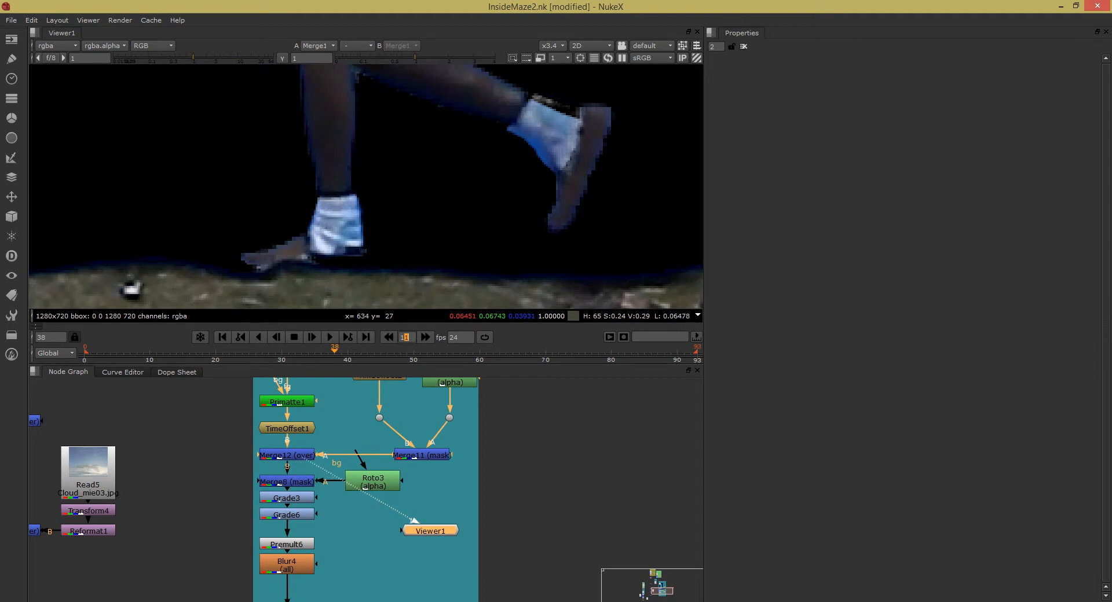
Open the Roto4 node's properties and inspect its two sock shapes over the Merge12 result at frame 38.
{"action": "left_click", "coordinate": [450, 382]}
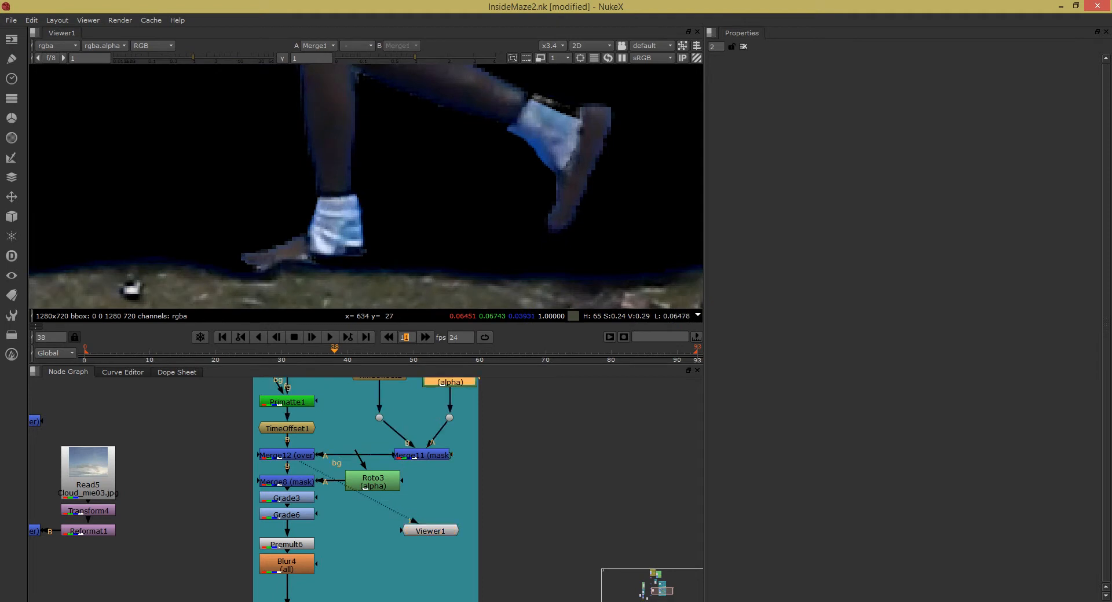
{"action": "key", "text": "Return"}
{"action": "scroll", "coordinate": [405, 191], "scroll_direction": "down", "scroll_amount": 5}
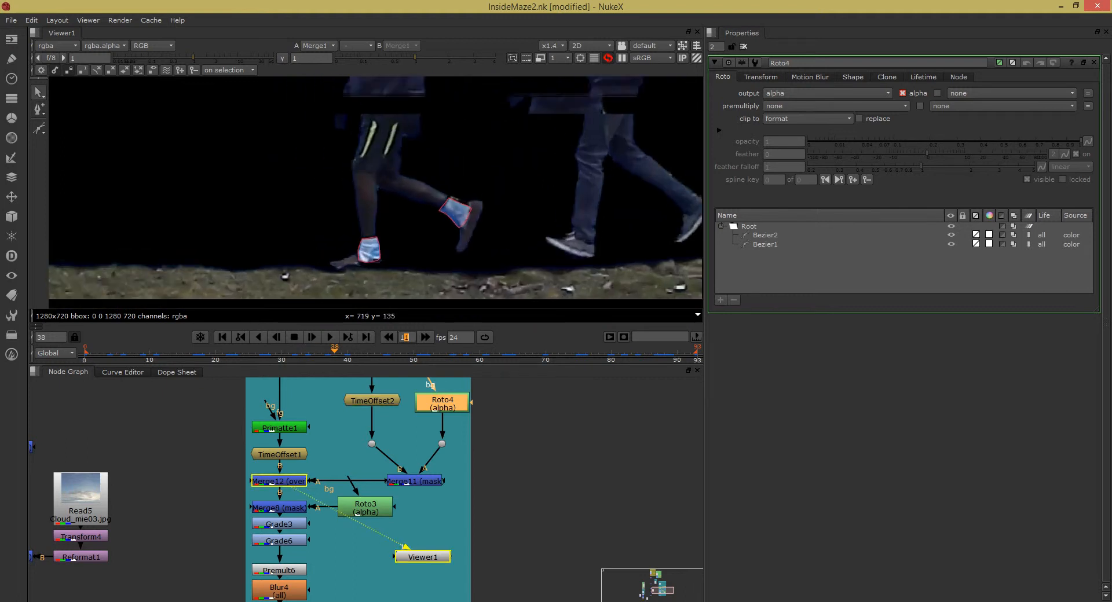
{"action": "scroll", "coordinate": [463, 182], "scroll_direction": "up", "scroll_amount": 5}
{"action": "scroll", "coordinate": [464, 182], "scroll_direction": "down", "scroll_amount": 4}
{"action": "left_click_drag", "start_coordinate": [439, 209], "coordinate": [436, 215]}
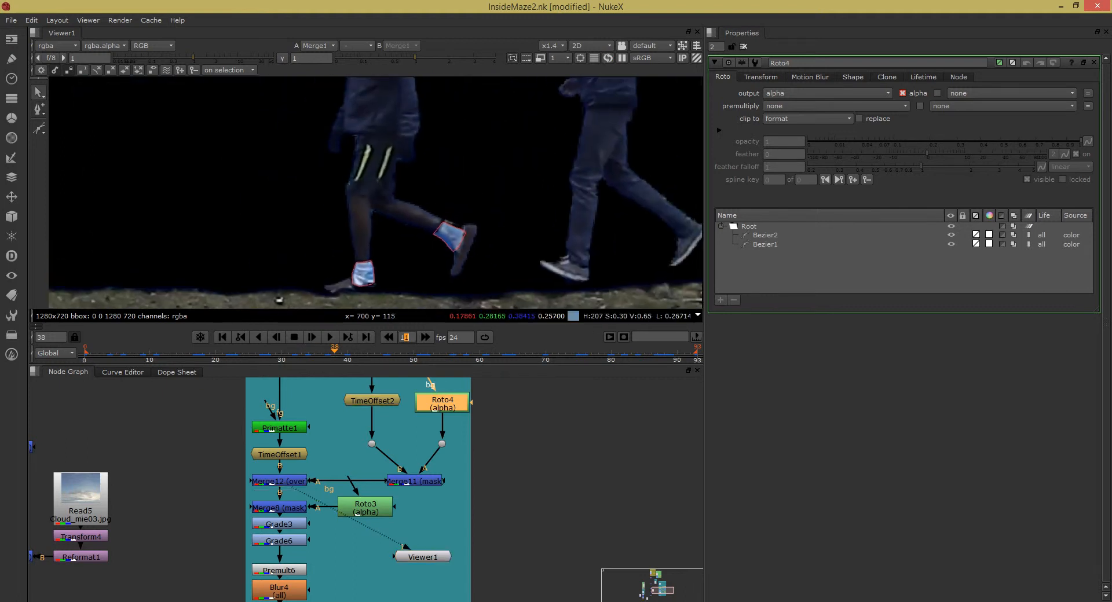
Play on from frame 38 and go to frame 85, checking how the Roto4 shapes follow the socks.
{"action": "key", "text": "l"}
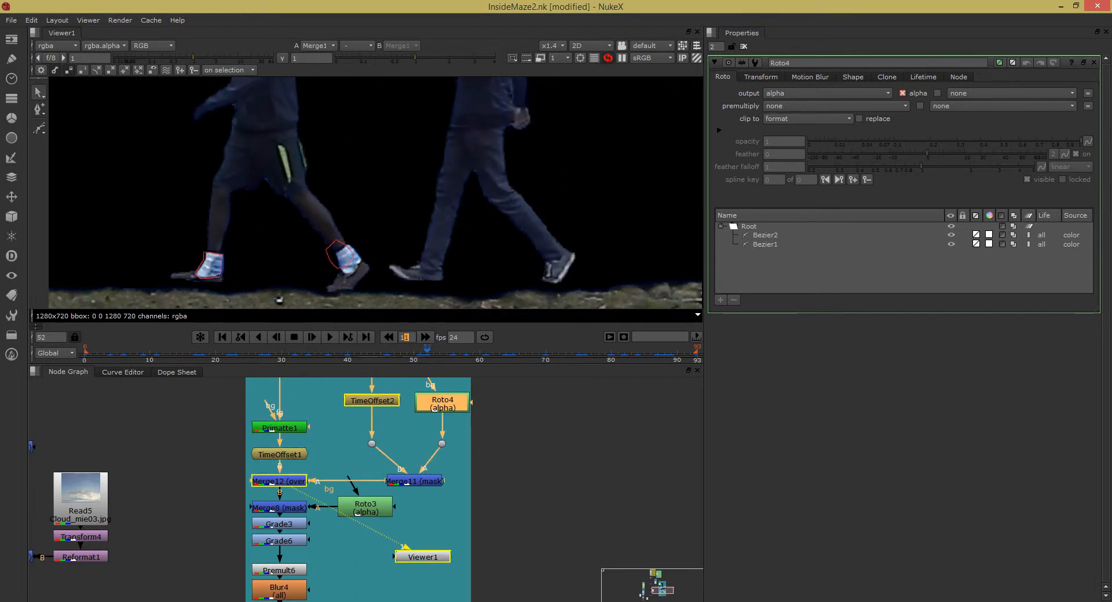
{"action": "key", "text": "k"}
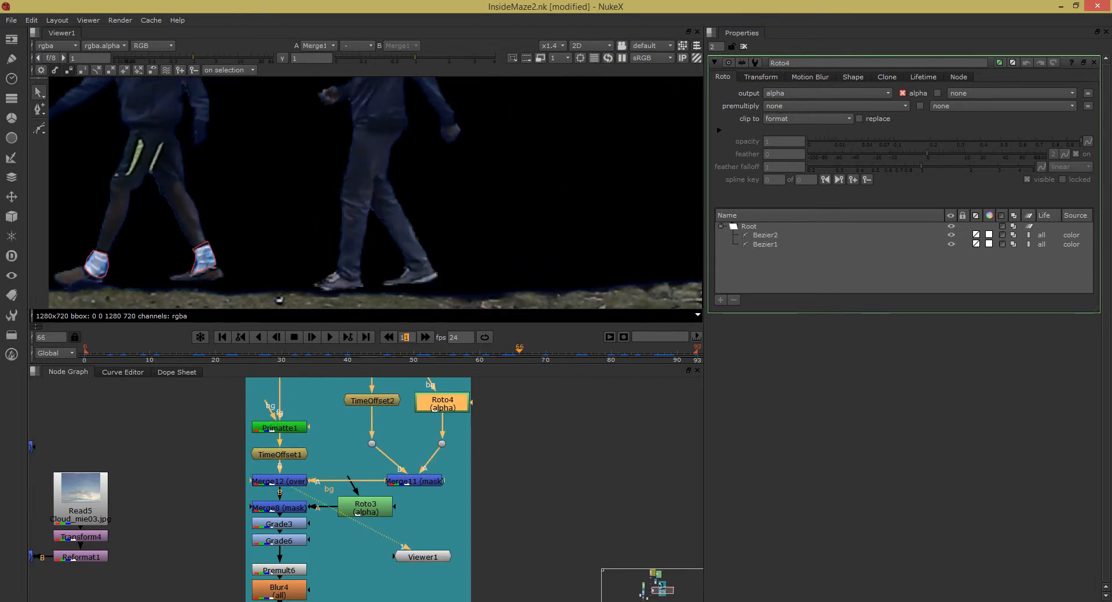
{"action": "left_click_drag", "start_coordinate": [185, 252], "coordinate": [464, 254]}
{"action": "scroll", "coordinate": [466, 221], "scroll_direction": "down", "scroll_amount": 3}
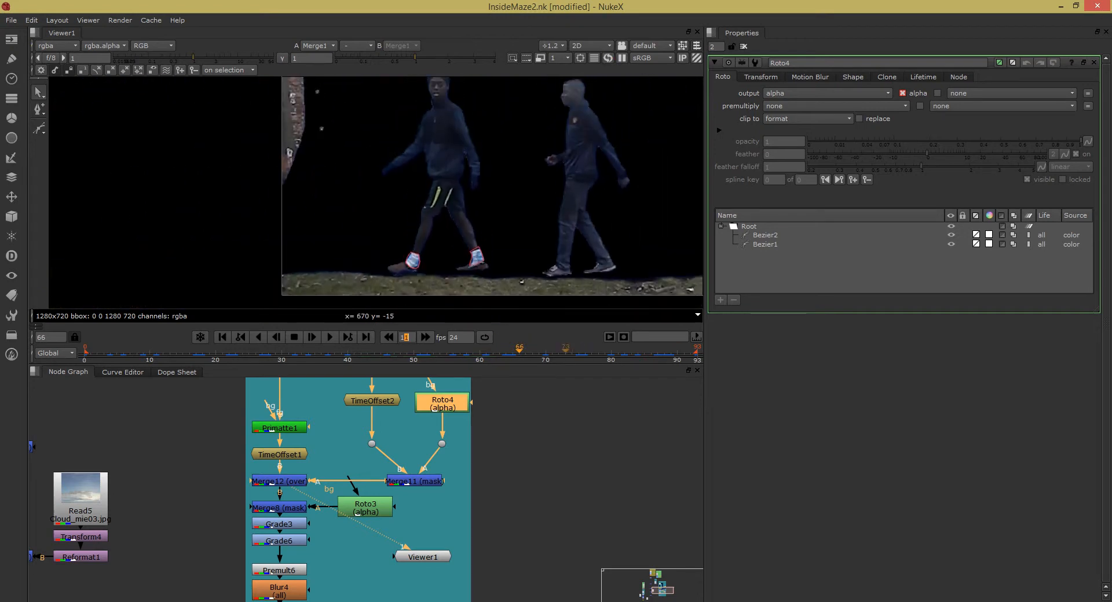
{"action": "left_click_drag", "start_coordinate": [532, 354], "coordinate": [644, 353]}
{"action": "scroll", "coordinate": [503, 116], "scroll_direction": "up", "scroll_amount": 3}
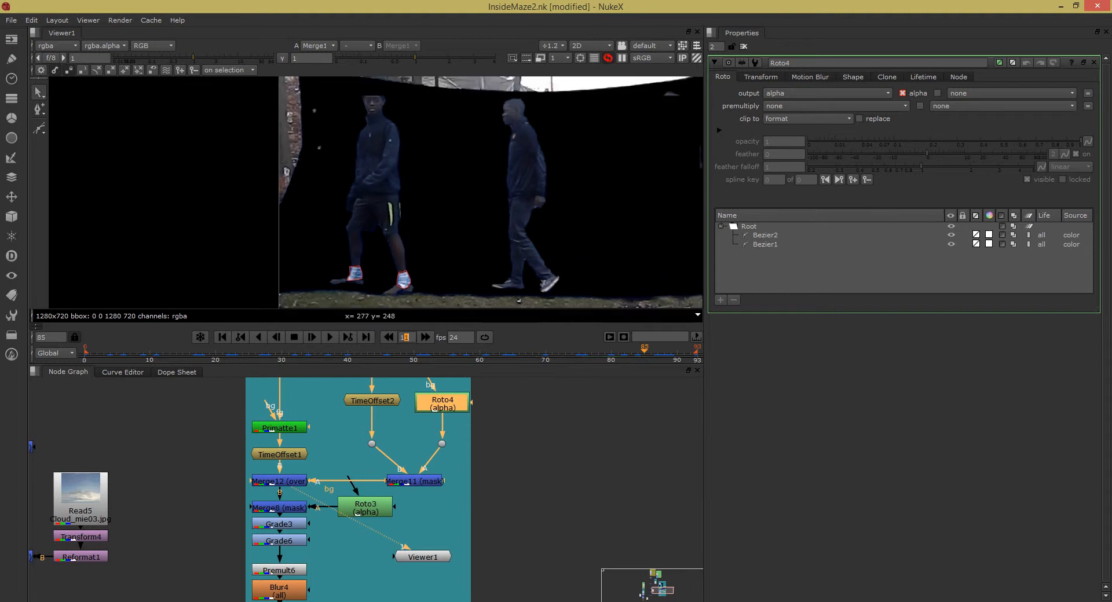
{"action": "scroll", "coordinate": [388, 231], "scroll_direction": "up", "scroll_amount": 4}
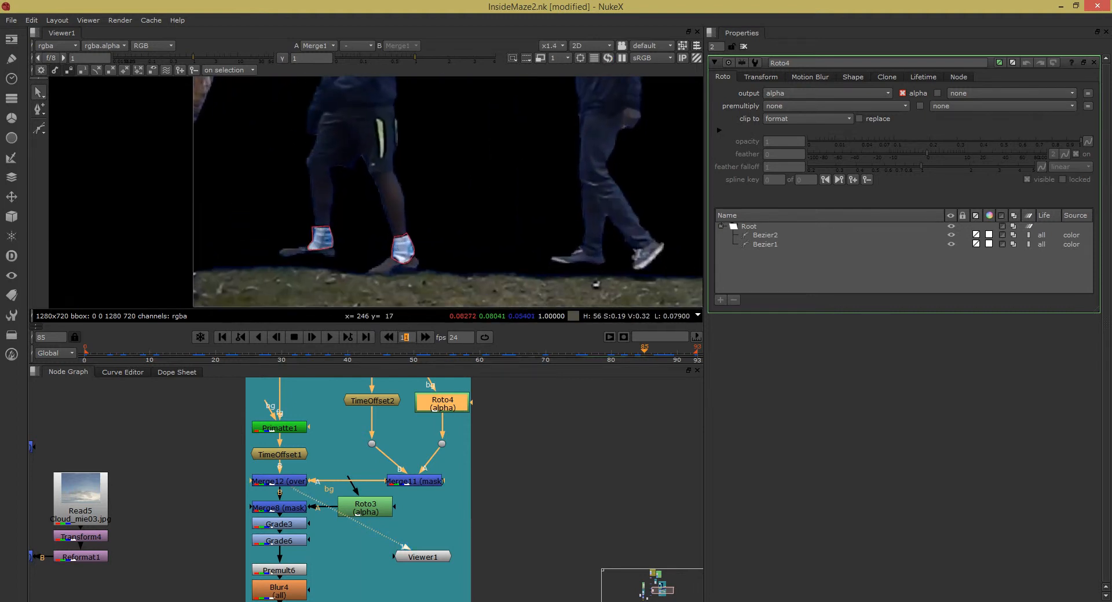
Compare the Merge8 mask result with the unmasked Merge12 result across the whole frame in Viewer1 at frame 85.
{"action": "scroll", "coordinate": [346, 301], "scroll_direction": "down", "scroll_amount": 5}
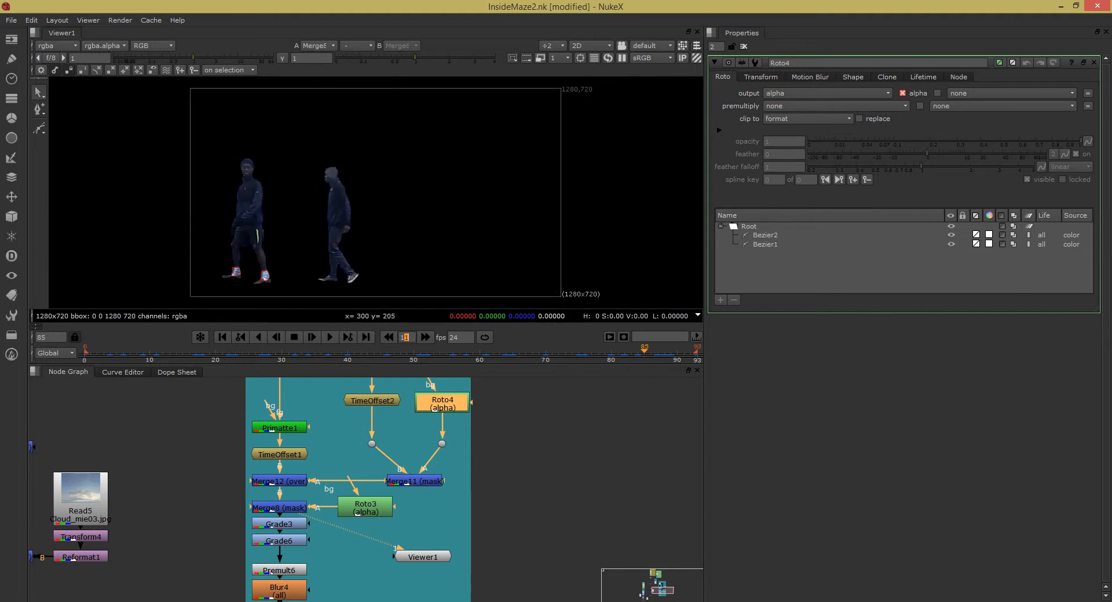
{"action": "left_click", "coordinate": [280, 524]}
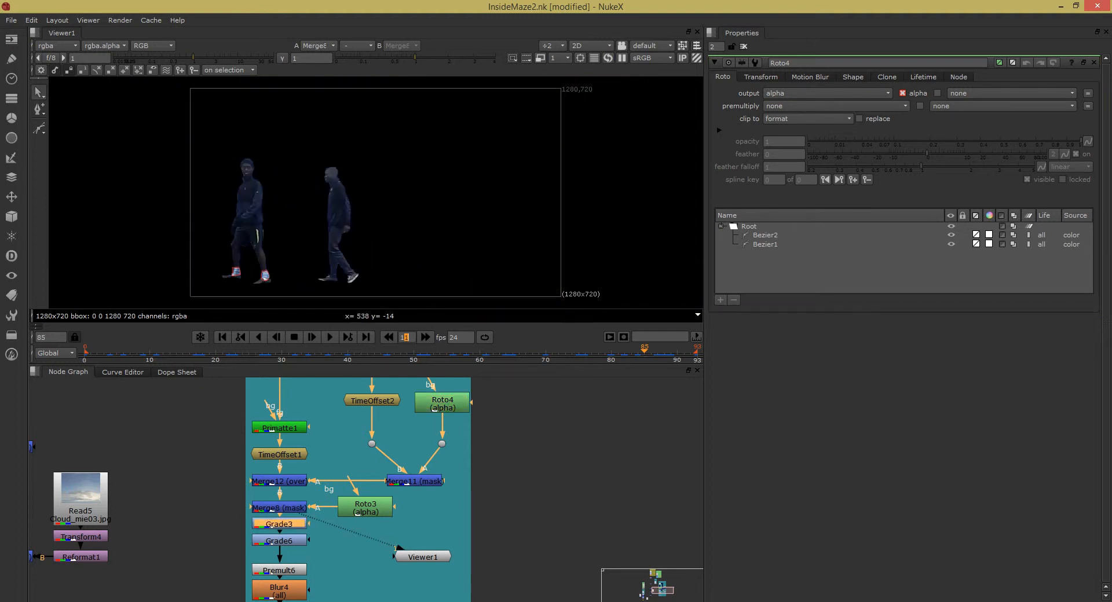
{"action": "left_click_drag", "start_coordinate": [279, 524], "coordinate": [279, 524]}
{"action": "left_click", "coordinate": [279, 481]}
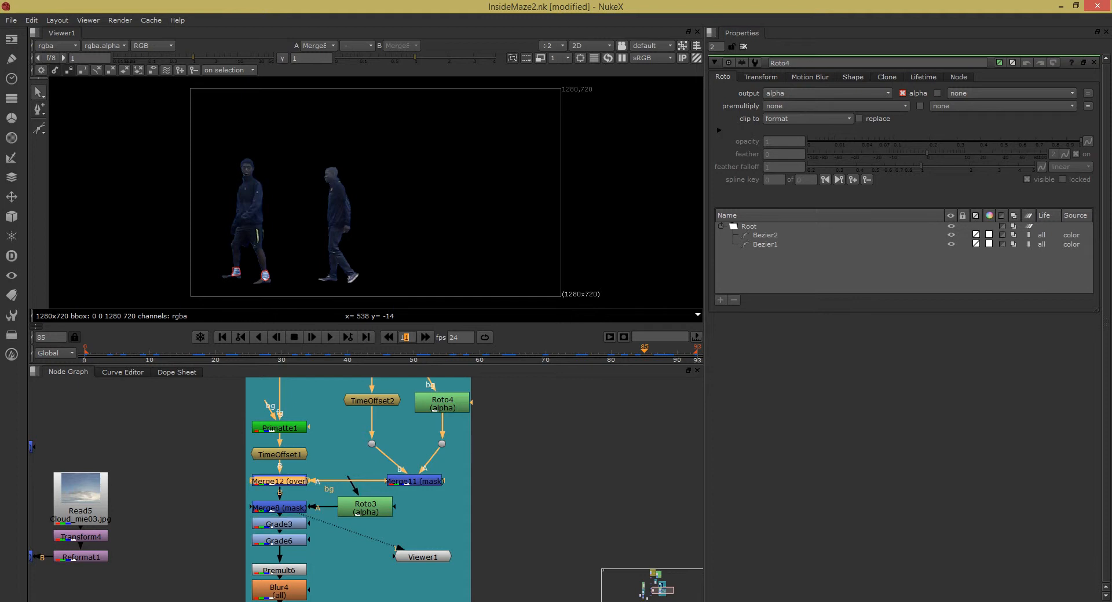
{"action": "key", "text": "1"}
{"action": "left_click_drag", "start_coordinate": [309, 189], "coordinate": [332, 190]}
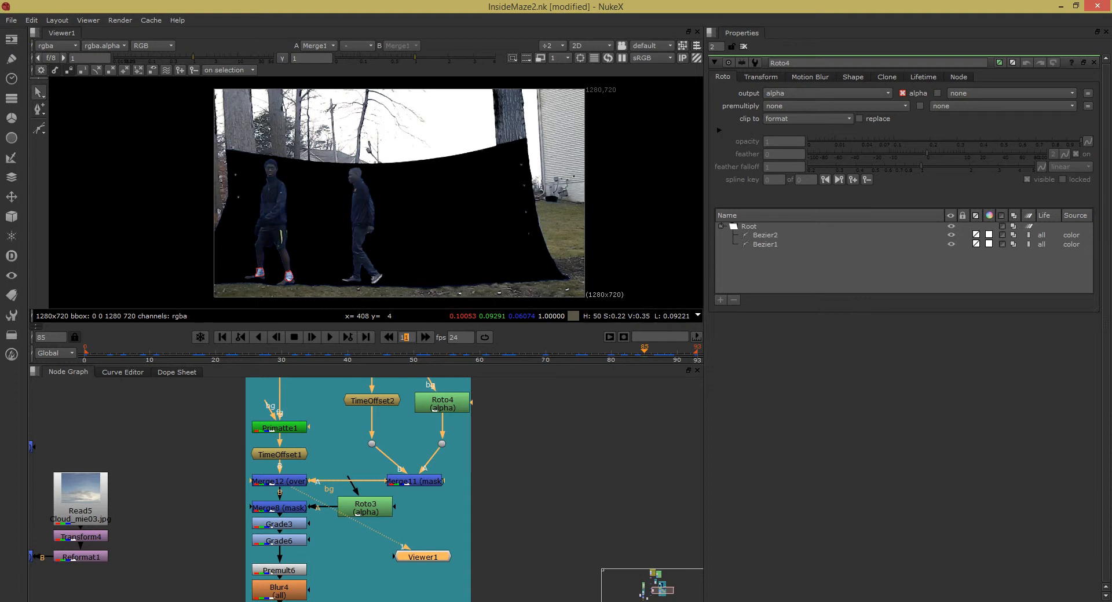
{"action": "left_click_drag", "start_coordinate": [279, 481], "coordinate": [279, 478]}
Open the Roto3 node's properties and play from frame 26 to check the garbage matte around both actors.
{"action": "left_click", "coordinate": [365, 507]}
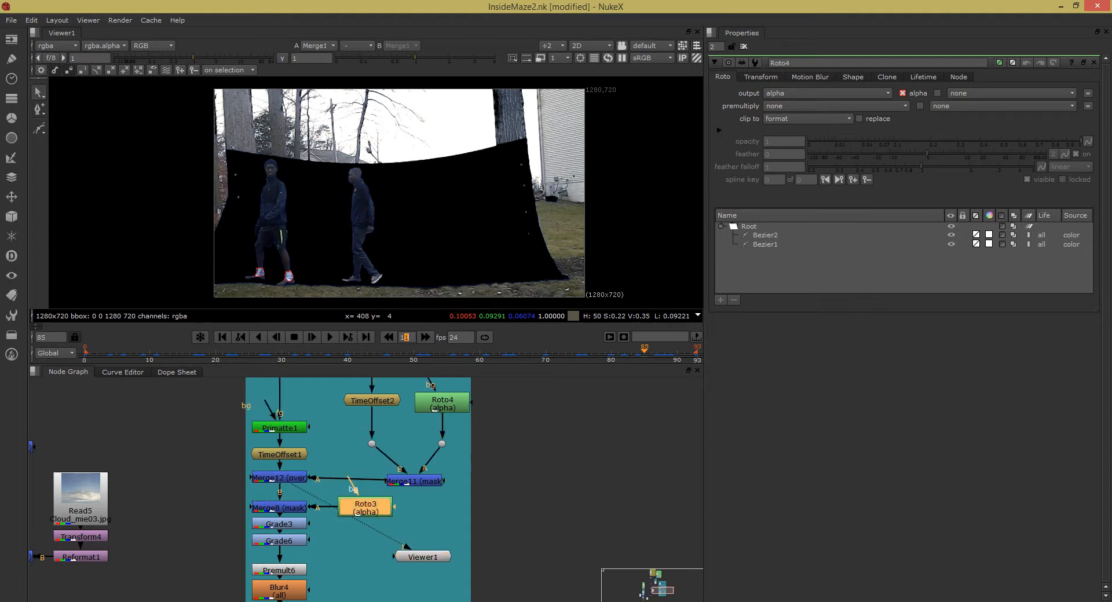
{"action": "double_click", "coordinate": [365, 507]}
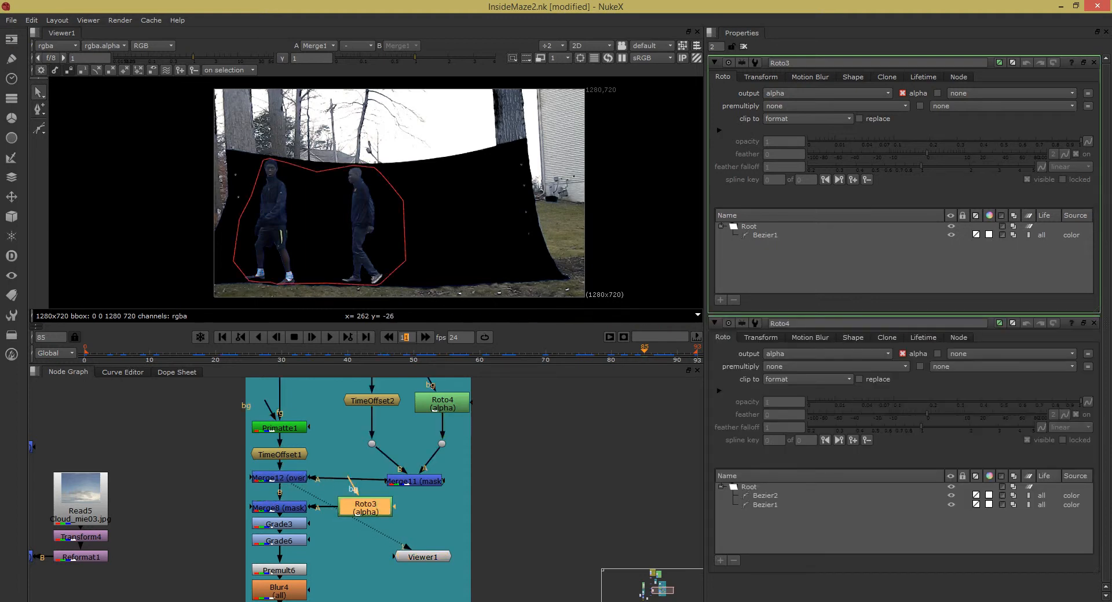
{"action": "left_click_drag", "start_coordinate": [282, 353], "coordinate": [255, 352]}
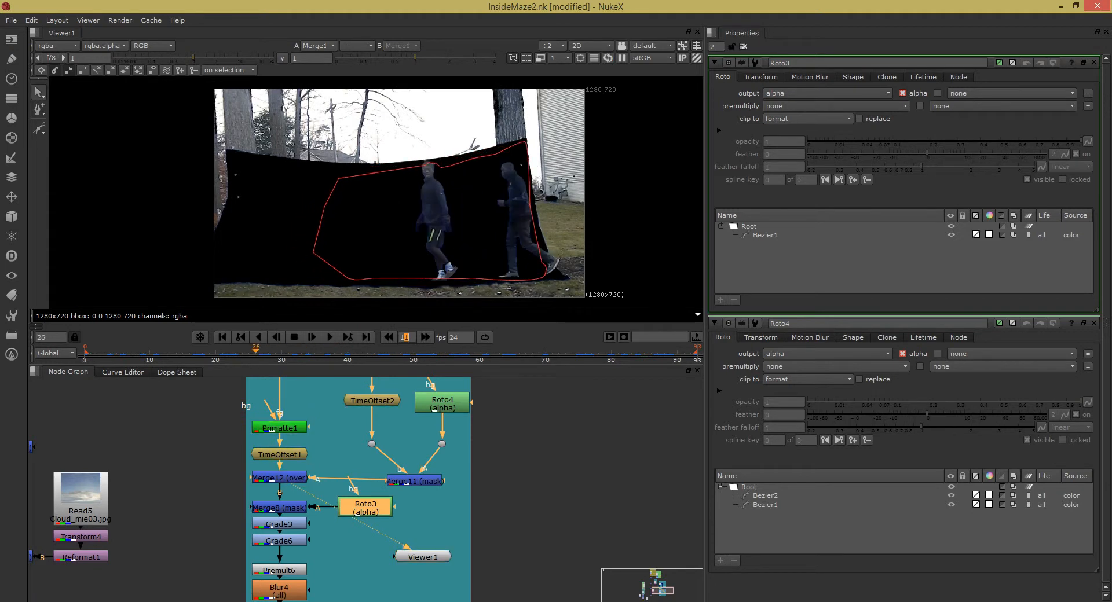
{"action": "key", "text": "l"}
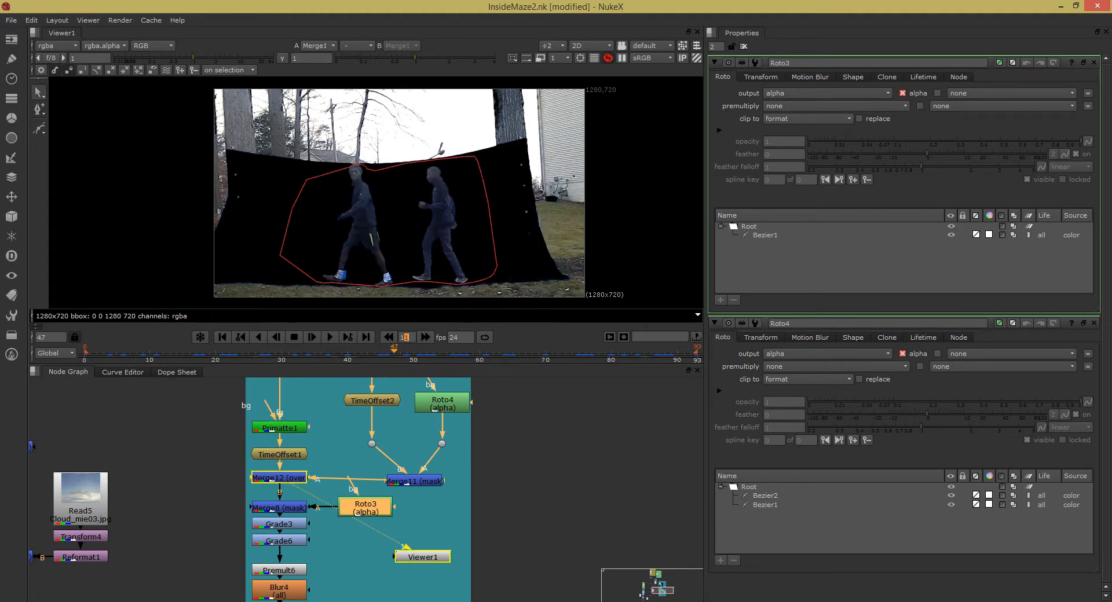
Inspect the Roto3 outline around the first actor's head up close at frame 46.
{"action": "scroll", "coordinate": [366, 166], "scroll_direction": "up", "scroll_amount": 10}
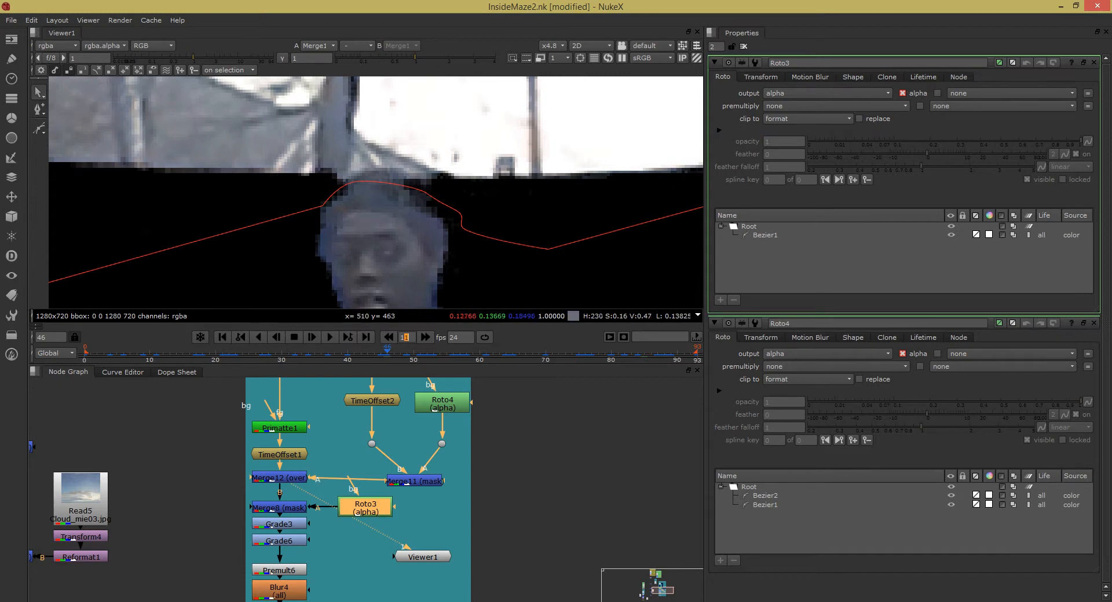
{"action": "scroll", "coordinate": [370, 200], "scroll_direction": "down", "scroll_amount": 3}
{"action": "left_click_drag", "start_coordinate": [370, 200], "coordinate": [370, 150]}
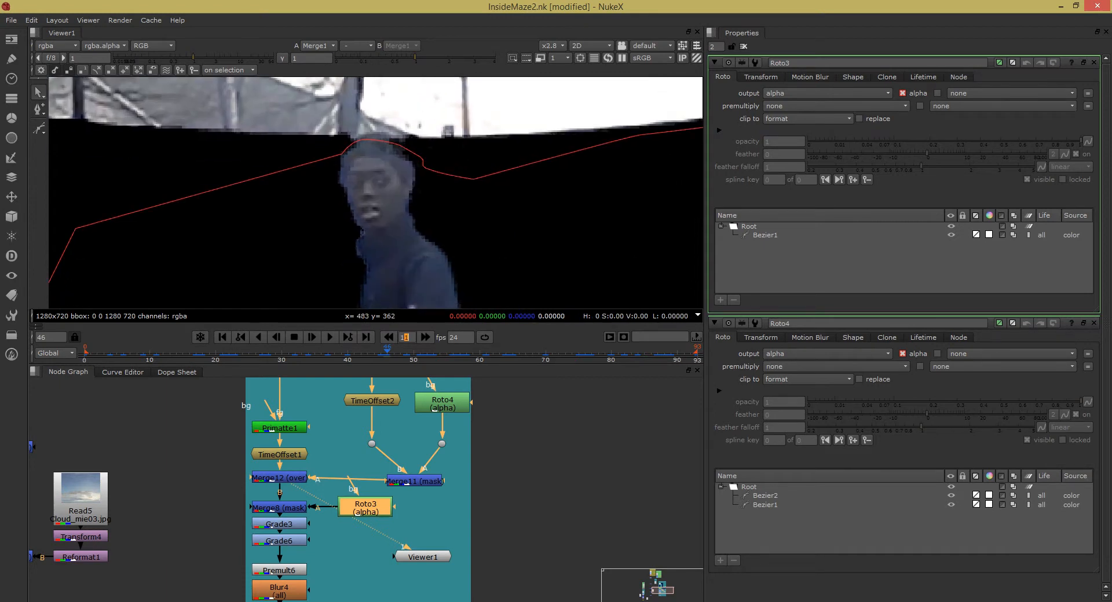
Show the Merge8 mask result fitted to the full frame in Viewer1 and return to frame 0.
{"action": "left_click_drag", "start_coordinate": [293, 509], "coordinate": [292, 508]}
{"action": "key", "text": "f"}
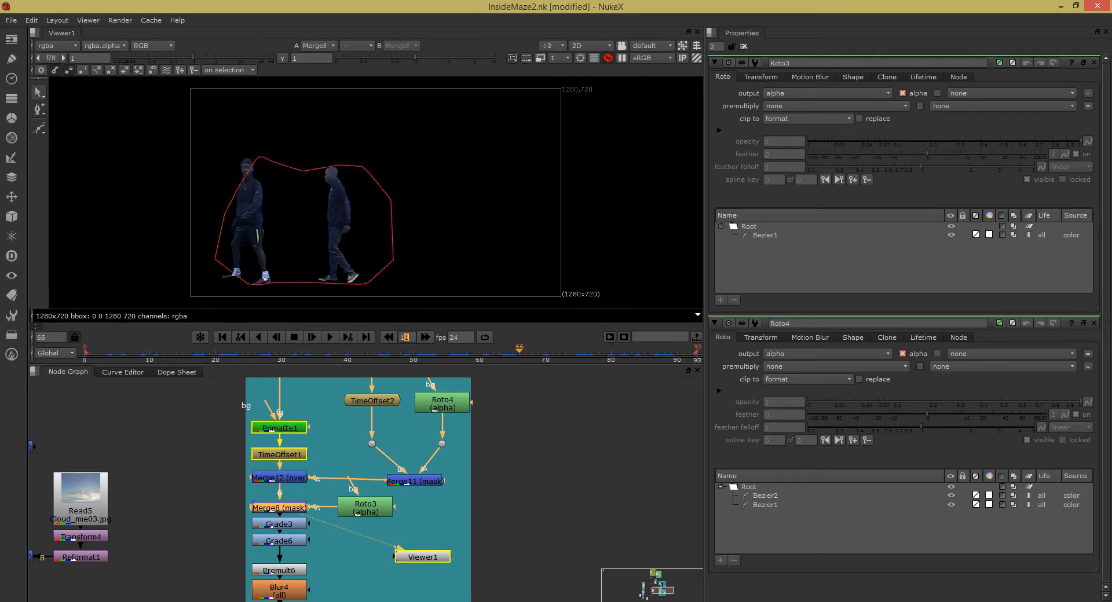
{"action": "key", "text": "Home"}
{"action": "left_click", "coordinate": [521, 493]}
{"action": "left_click_drag", "start_coordinate": [521, 492], "coordinate": [532, 455]}
Show the Grade3, Grade6 and Blur4 outputs one after another in Viewer1 and inspect the actor.
{"action": "left_click_drag", "start_coordinate": [407, 510], "coordinate": [289, 486]}
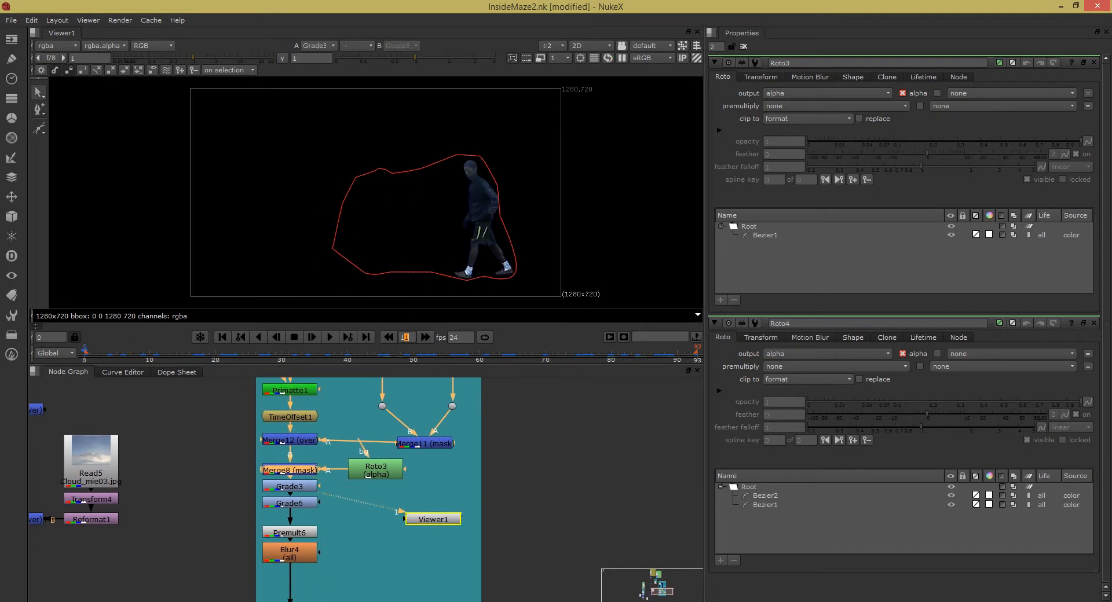
{"action": "scroll", "coordinate": [511, 205], "scroll_direction": "up", "scroll_amount": 2}
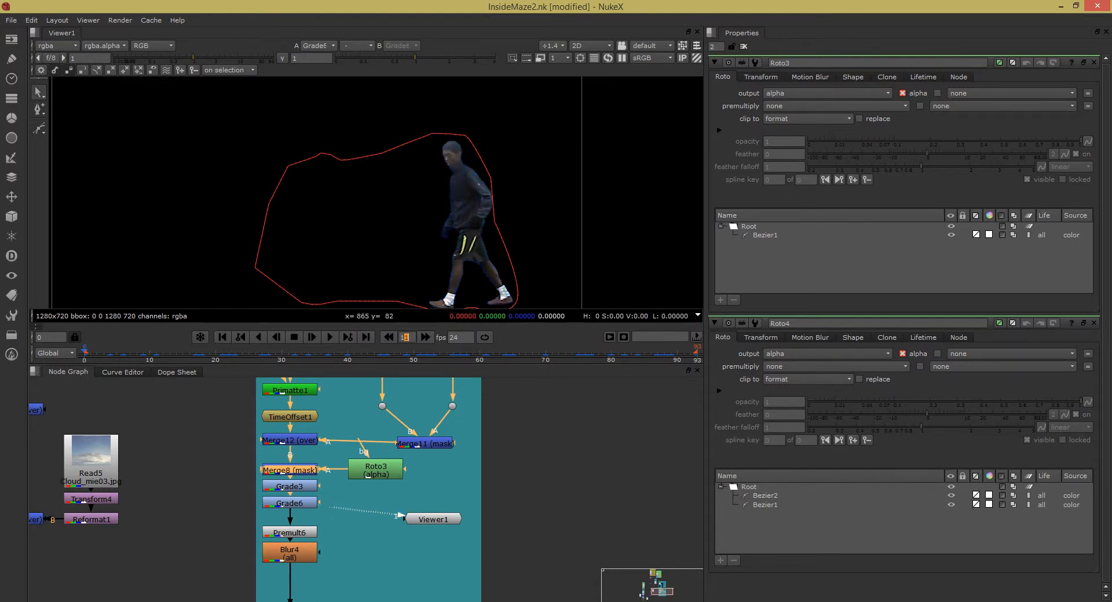
{"action": "key", "text": "1"}
{"action": "left_click_drag", "start_coordinate": [371, 504], "coordinate": [287, 531]}
Show the Transform6 output in Viewer1 and play it to frame 54.
{"action": "scroll", "coordinate": [398, 523], "scroll_direction": "down", "scroll_amount": 5}
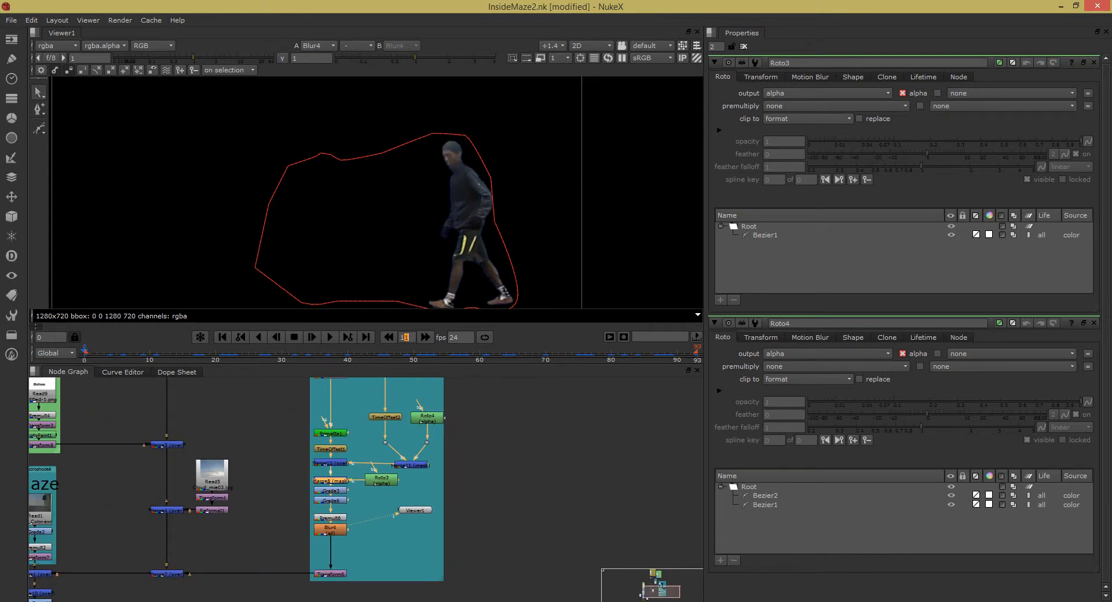
{"action": "left_click_drag", "start_coordinate": [339, 566], "coordinate": [330, 573]}
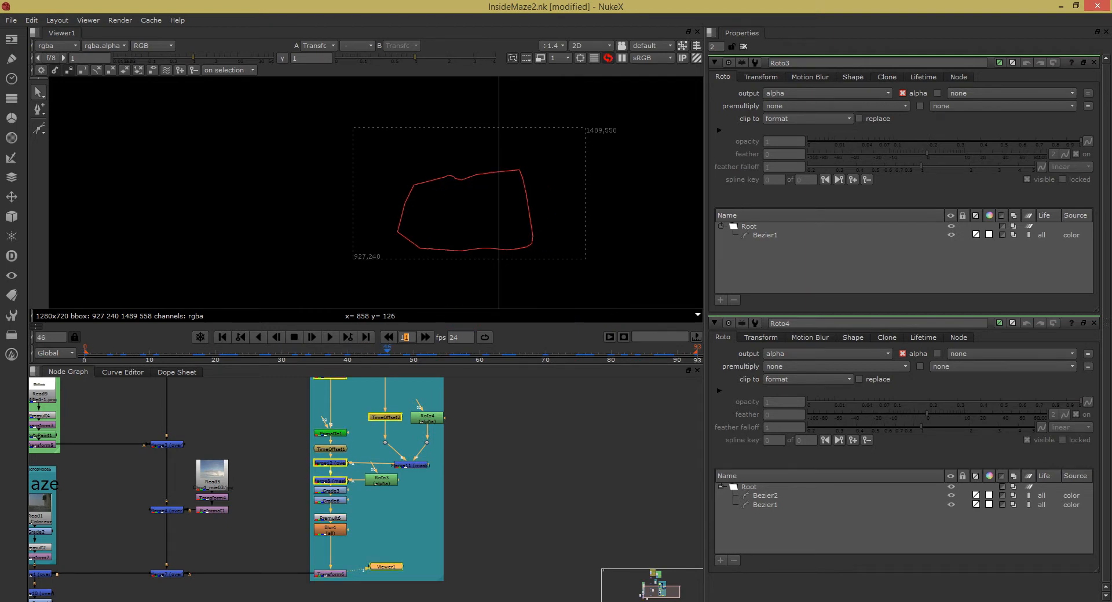
{"action": "scroll", "coordinate": [324, 582], "scroll_direction": "up", "scroll_amount": 3}
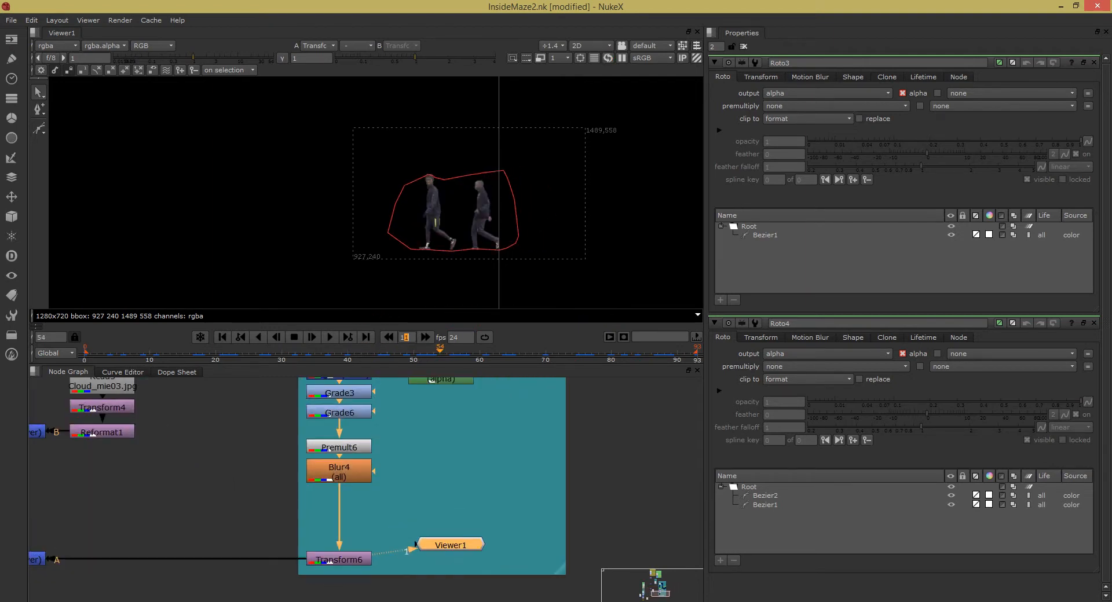
Open the Transform6 properties, try moving the actors to translate x 56, y 145, and restore x 568, y 39.
{"action": "double_click", "coordinate": [339, 559]}
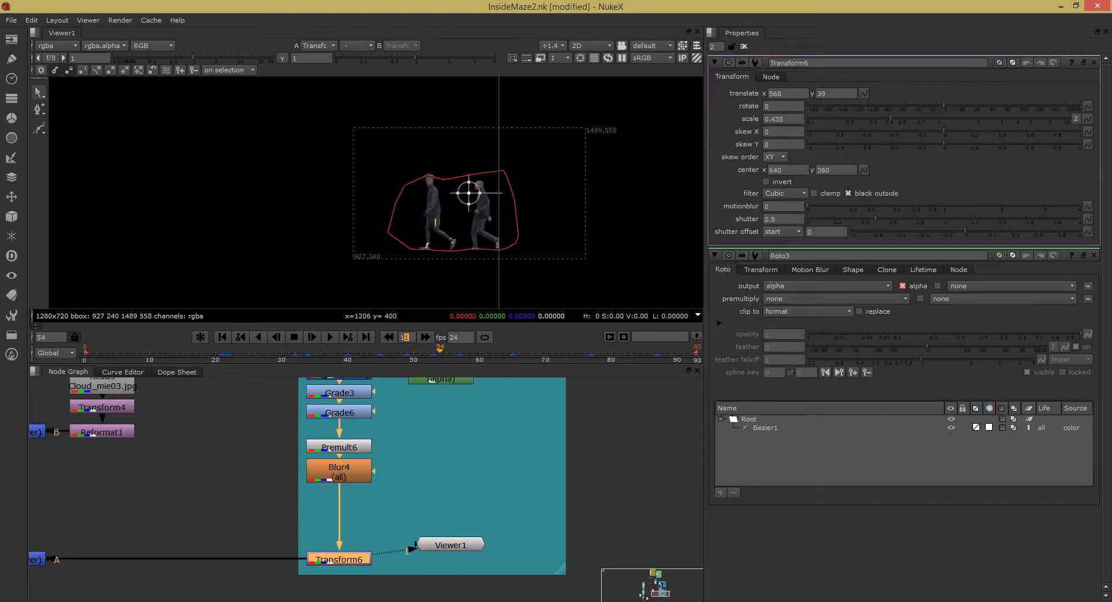
{"action": "left_click_drag", "start_coordinate": [469, 193], "coordinate": [389, 142]}
{"action": "scroll", "coordinate": [389, 142], "scroll_direction": "down", "scroll_amount": 2}
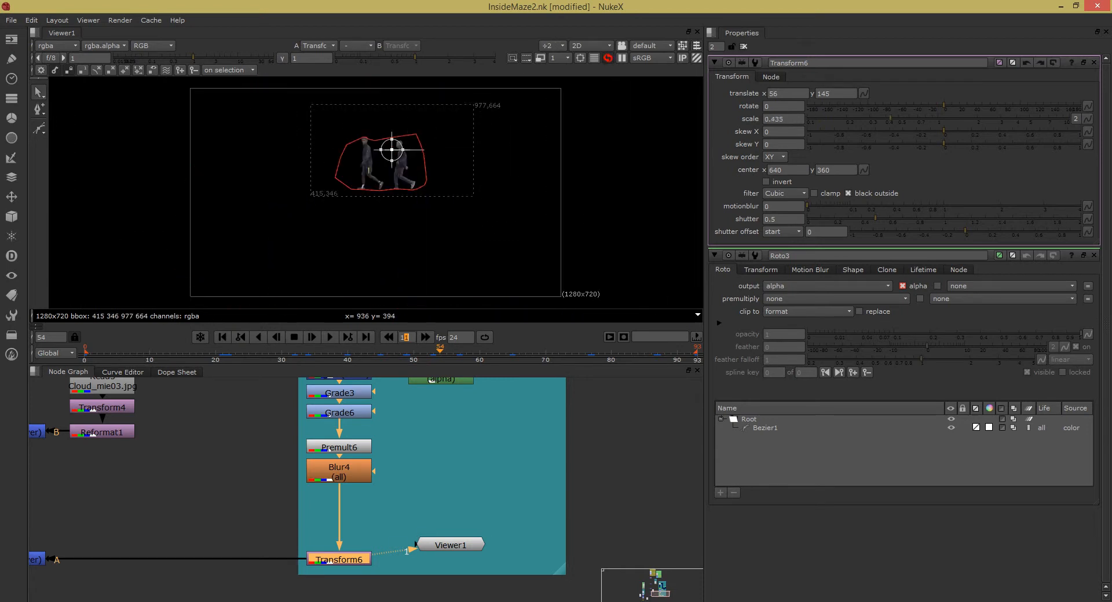
{"action": "left_click_drag", "start_coordinate": [392, 149], "coordinate": [540, 180]}
Show the Grade6 output and the Premult6 output in Viewer1 and inspect both actors up close.
{"action": "key", "text": "1"}
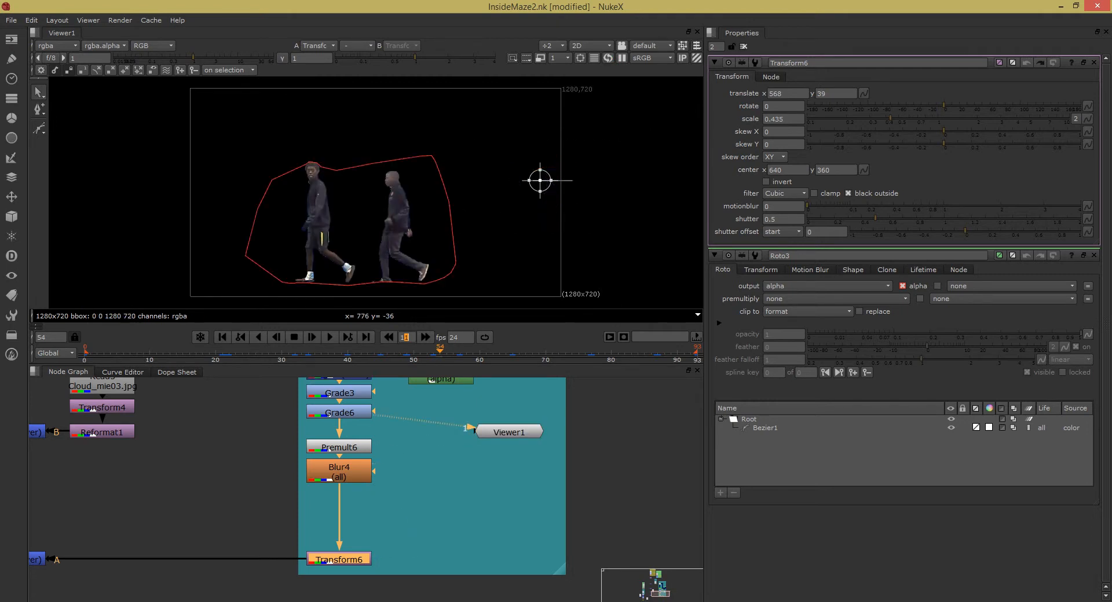
{"action": "left_click", "coordinate": [339, 447]}
{"action": "key", "text": "1"}
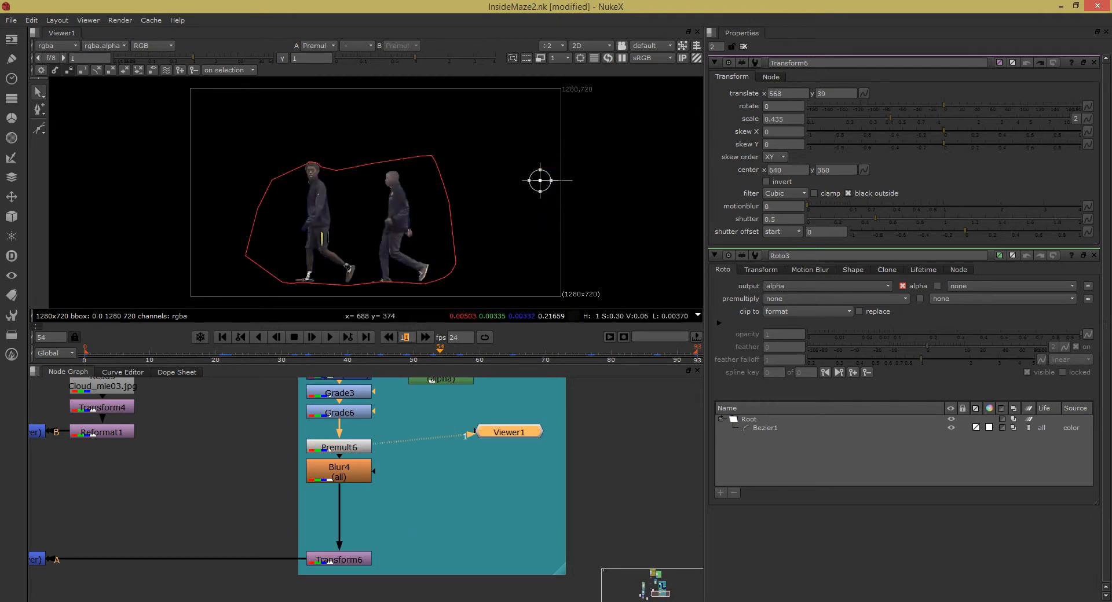
{"action": "scroll", "coordinate": [369, 198], "scroll_direction": "up", "scroll_amount": 3}
{"action": "left_click_drag", "start_coordinate": [373, 301], "coordinate": [438, 288]}
{"action": "scroll", "coordinate": [439, 288], "scroll_direction": "up", "scroll_amount": 1}
Switch Grade3 and Grade6 off and back on to compare the actors' colour, and show the Grade3 output in Viewer1.
{"action": "left_click_drag", "start_coordinate": [463, 431], "coordinate": [509, 496]}
{"action": "left_click", "coordinate": [356, 454]}
{"action": "left_click", "coordinate": [356, 434], "text": "shift"}
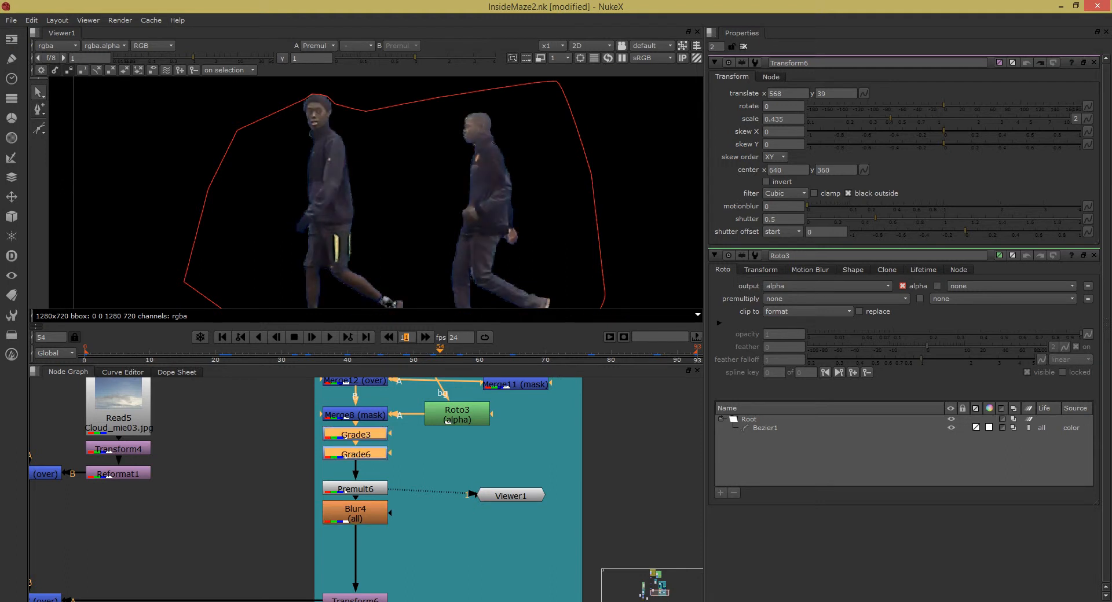
{"action": "key", "text": "d"}
{"action": "key", "text": "d"}
{"action": "key", "text": "1"}
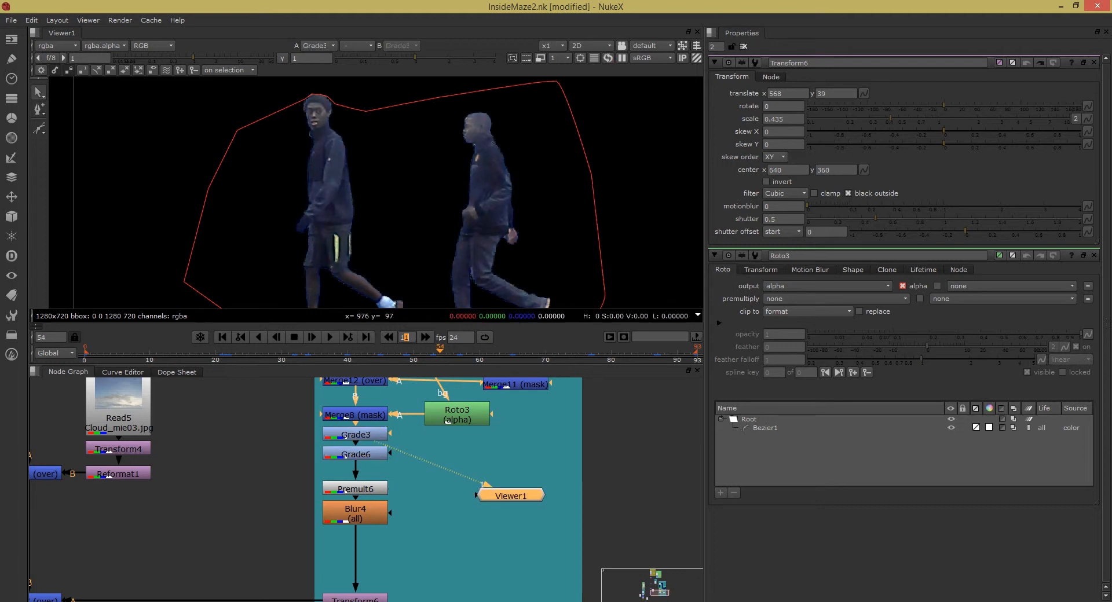
Open the Grade3 properties to inspect its whitepoint and multiply, and show the Grade6 output in Viewer1.
{"action": "double_click", "coordinate": [355, 435]}
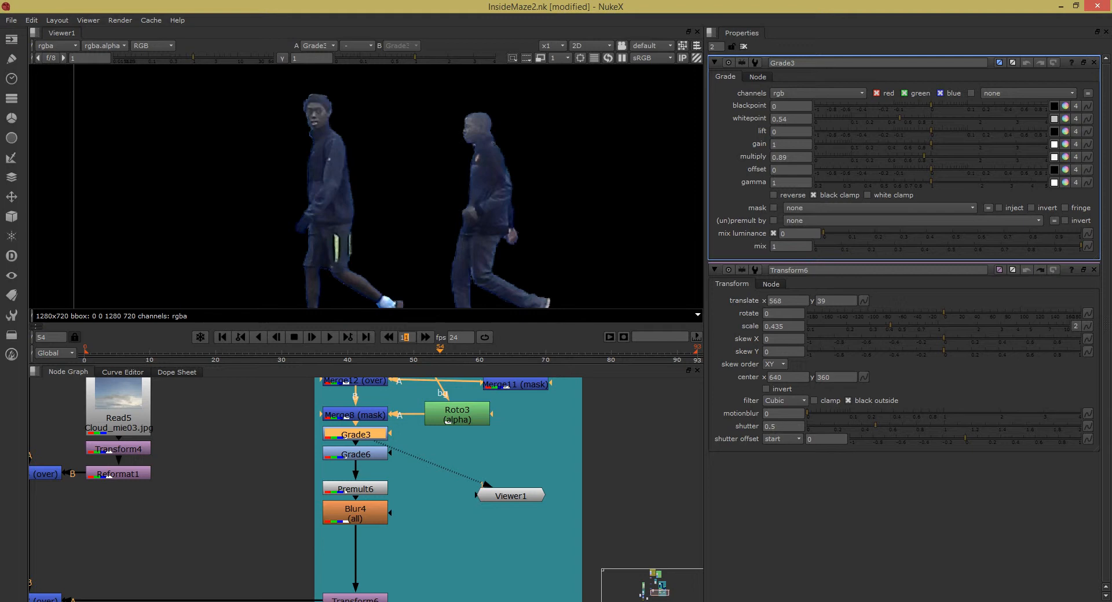
{"action": "mouse_move", "coordinate": [899, 118]}
{"action": "left_mouse_down"}
{"action": "mouse_move", "coordinate": [941, 118]}
{"action": "mouse_move", "coordinate": [823, 118]}
{"action": "mouse_move", "coordinate": [905, 118]}
{"action": "left_mouse_up"}
{"action": "left_click", "coordinate": [355, 455]}
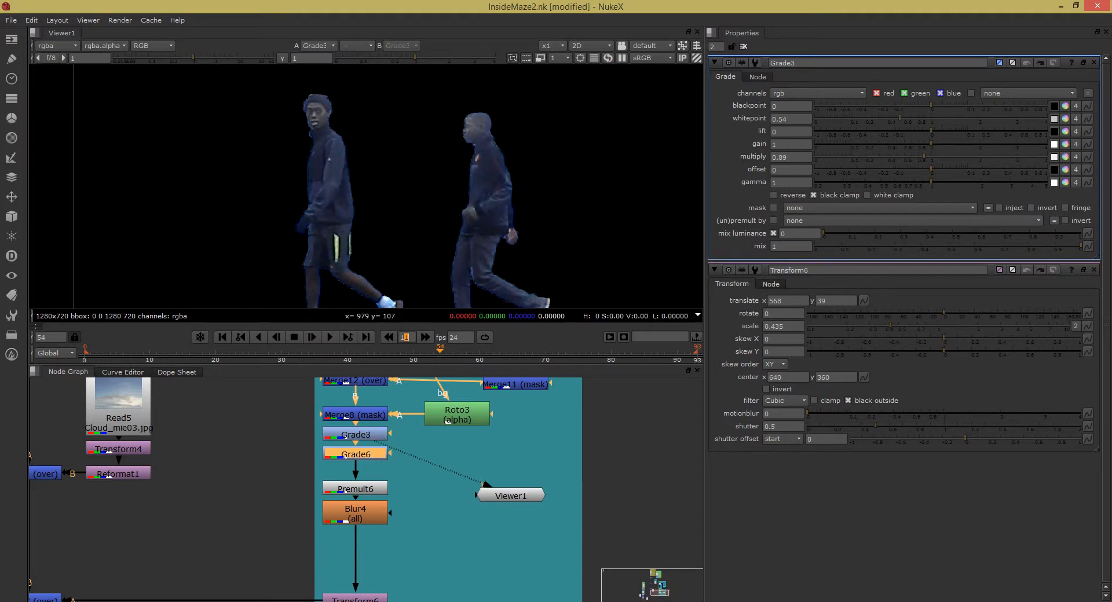
{"action": "left_click_drag", "start_coordinate": [400, 450], "coordinate": [370, 454]}
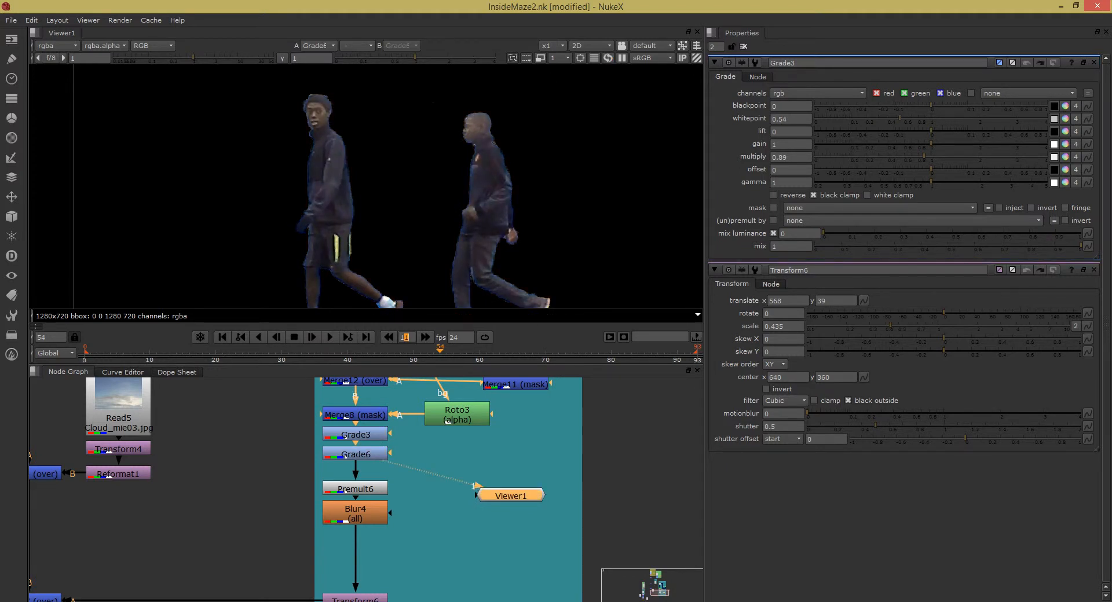
Open the Grade6 properties, try raising the red multiply to 3.2, and restore it to 1.54.
{"action": "double_click", "coordinate": [355, 455]}
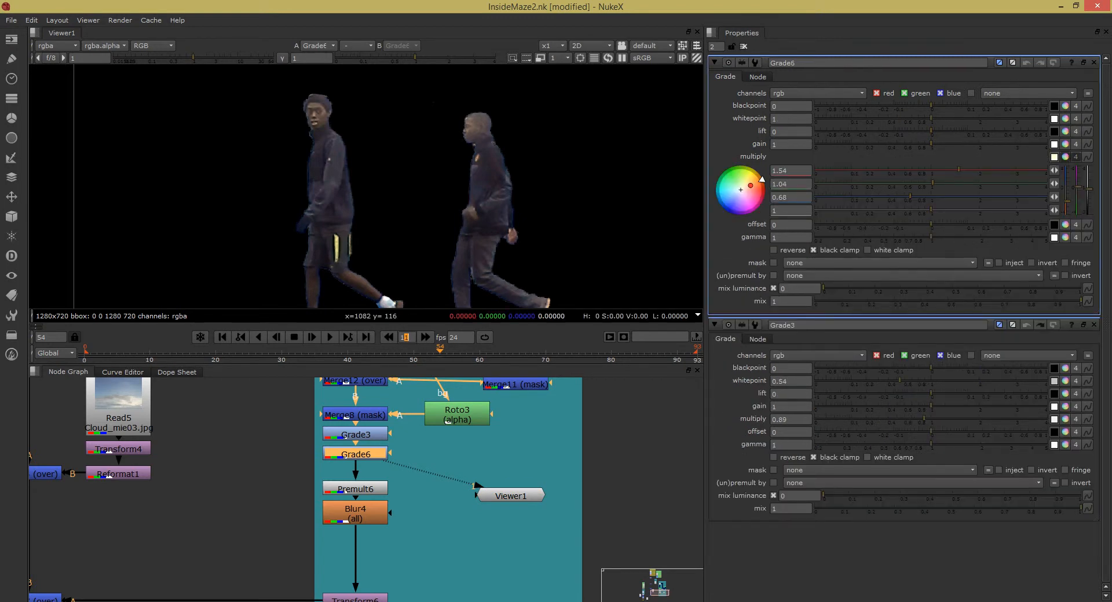
{"action": "left_click_drag", "start_coordinate": [959, 170], "coordinate": [978, 170]}
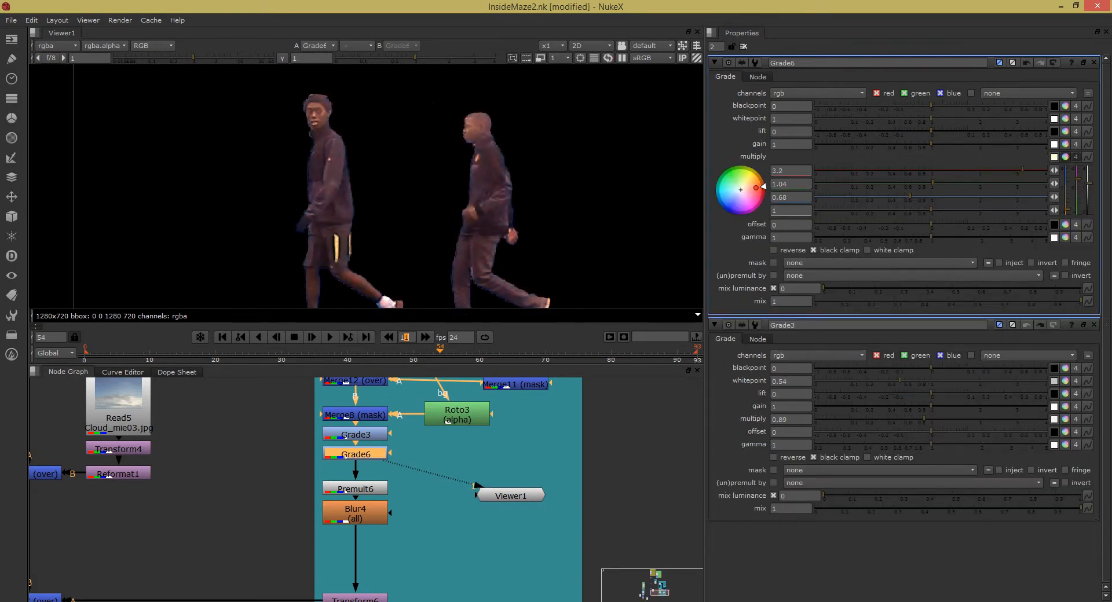
{"action": "key", "text": "ctrl+z"}
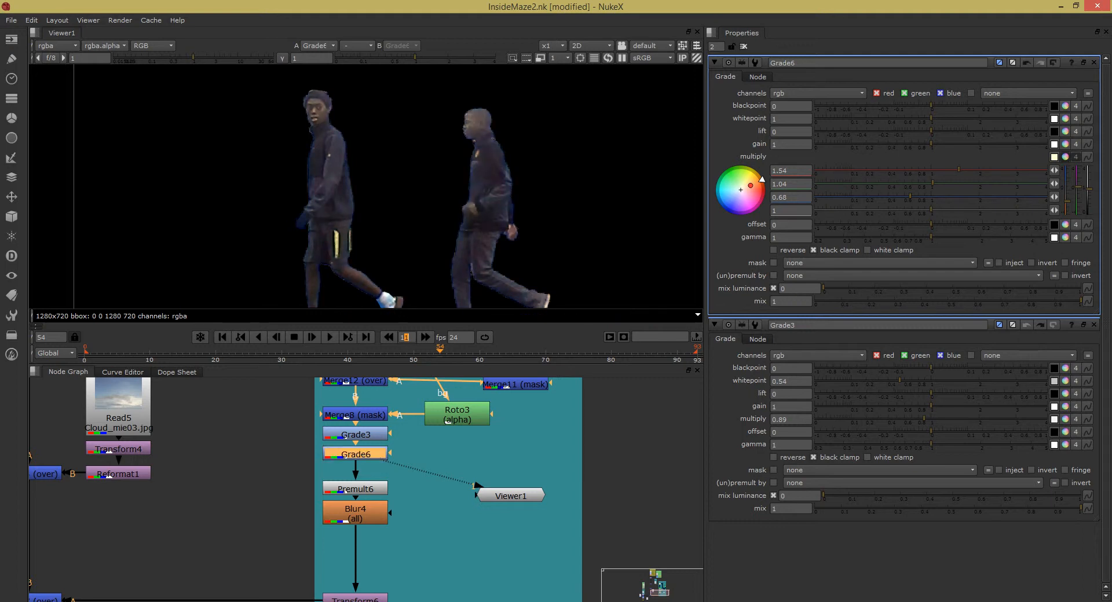
Inspect the actors' legs and shoes in Viewer1, switching Grade6 off and back on to compare the colour.
{"action": "scroll", "coordinate": [443, 180], "scroll_direction": "down", "scroll_amount": 4}
{"action": "scroll", "coordinate": [435, 180], "scroll_direction": "up", "scroll_amount": 4}
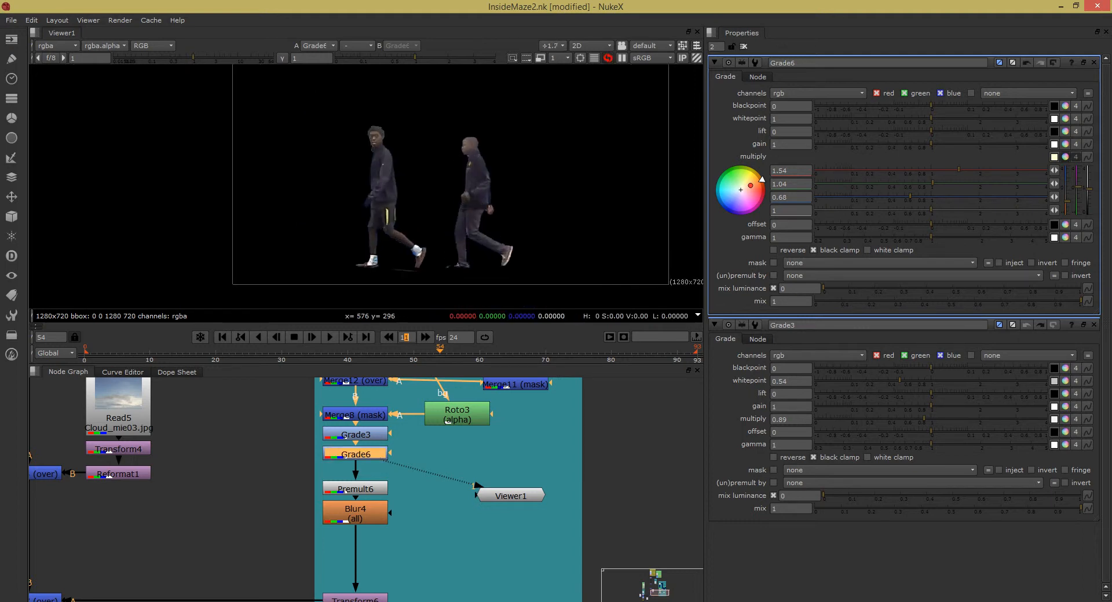
{"action": "left_click_drag", "start_coordinate": [465, 176], "coordinate": [419, 127]}
{"action": "key", "text": "d"}
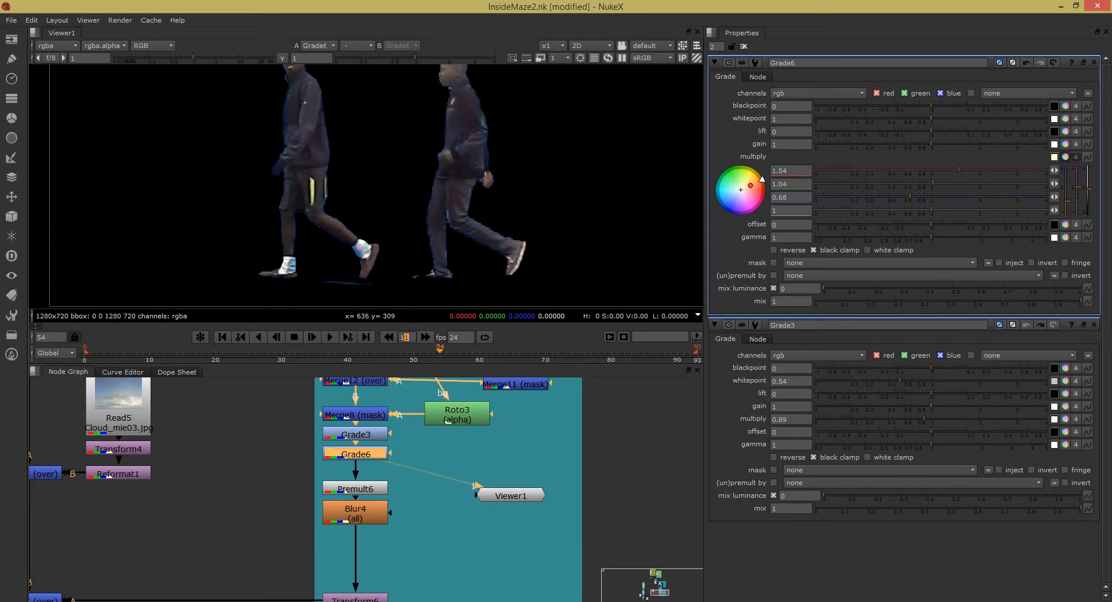
{"action": "key", "text": "d"}
Select the whole Actors backdrop group, switch its nodes off and back on, and review the full node tree.
{"action": "scroll", "coordinate": [436, 483], "scroll_direction": "down", "scroll_amount": 1}
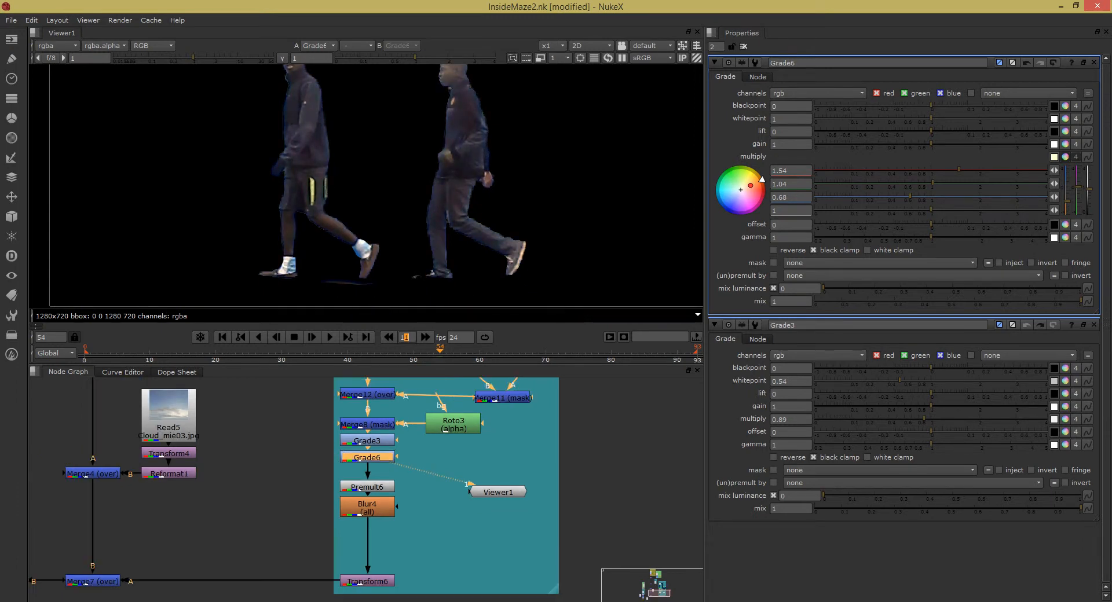
{"action": "left_click_drag", "start_coordinate": [498, 492], "coordinate": [491, 532]}
{"action": "scroll", "coordinate": [473, 499], "scroll_direction": "down", "scroll_amount": 3}
{"action": "scroll", "coordinate": [440, 492], "scroll_direction": "up", "scroll_amount": 5}
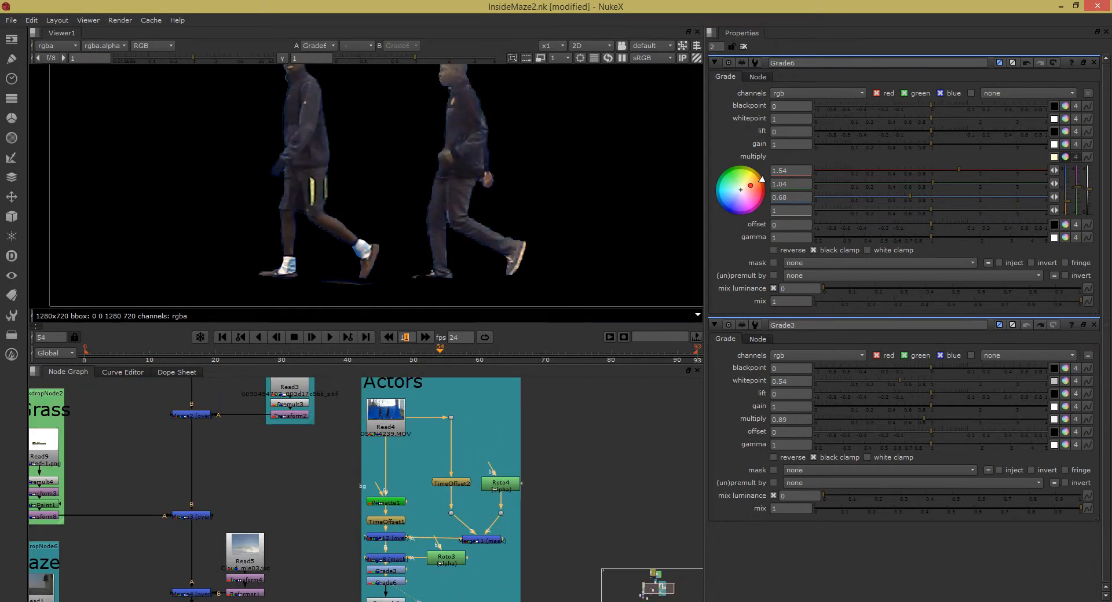
{"action": "left_click_drag", "start_coordinate": [456, 461], "coordinate": [470, 435]}
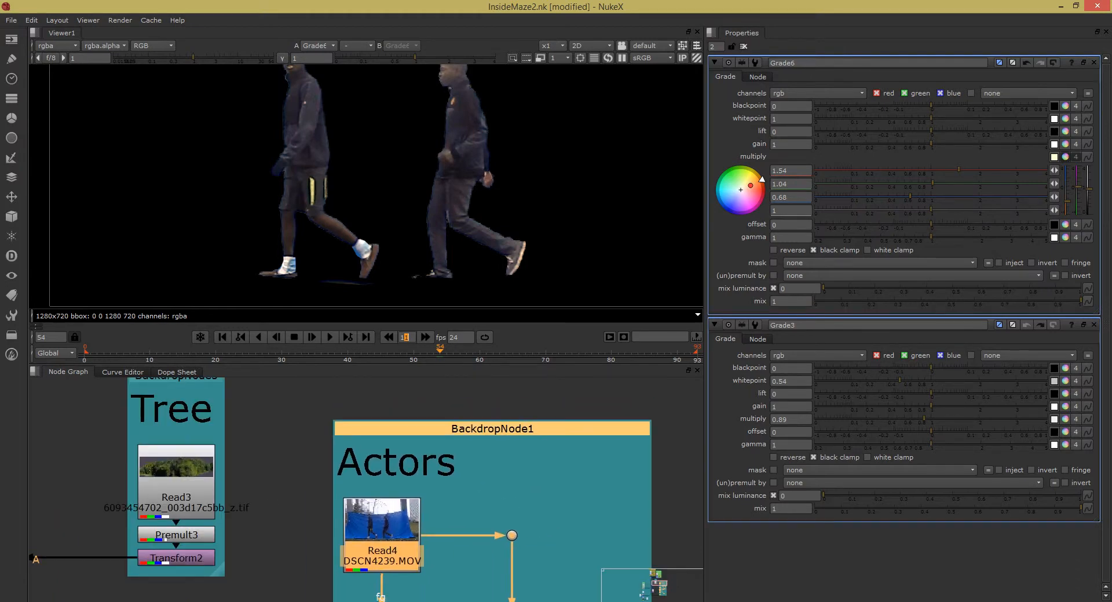
{"action": "scroll", "coordinate": [470, 435], "scroll_direction": "down", "scroll_amount": 3}
{"action": "key", "text": "d"}
{"action": "key", "text": "d"}
{"action": "scroll", "coordinate": [470, 435], "scroll_direction": "down", "scroll_amount": 4}
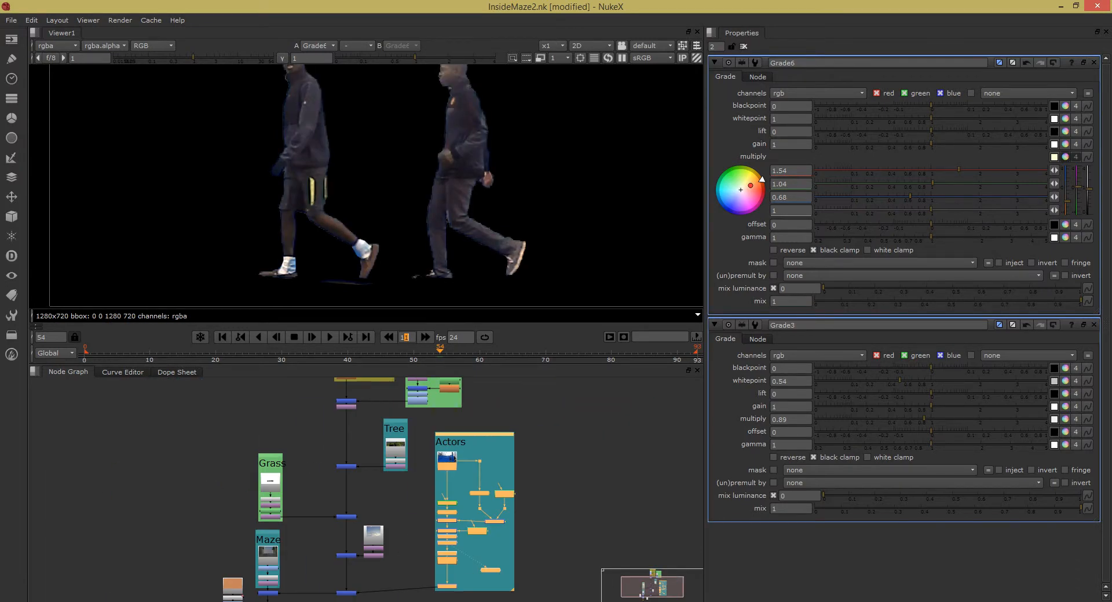
{"action": "left_click_drag", "start_coordinate": [470, 435], "coordinate": [472, 440]}
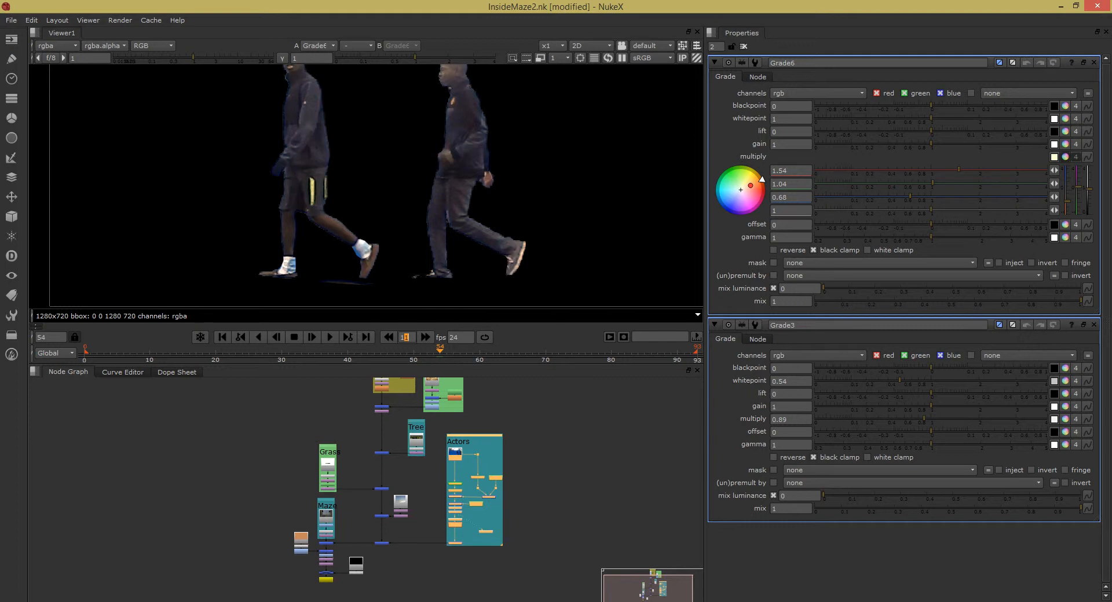
Deselect the Actors group, move Viewer1 beside the Maze group, and inspect the Transform7 output fitted to the viewer.
{"action": "left_click", "coordinate": [468, 460]}
{"action": "left_click", "coordinate": [455, 543]}
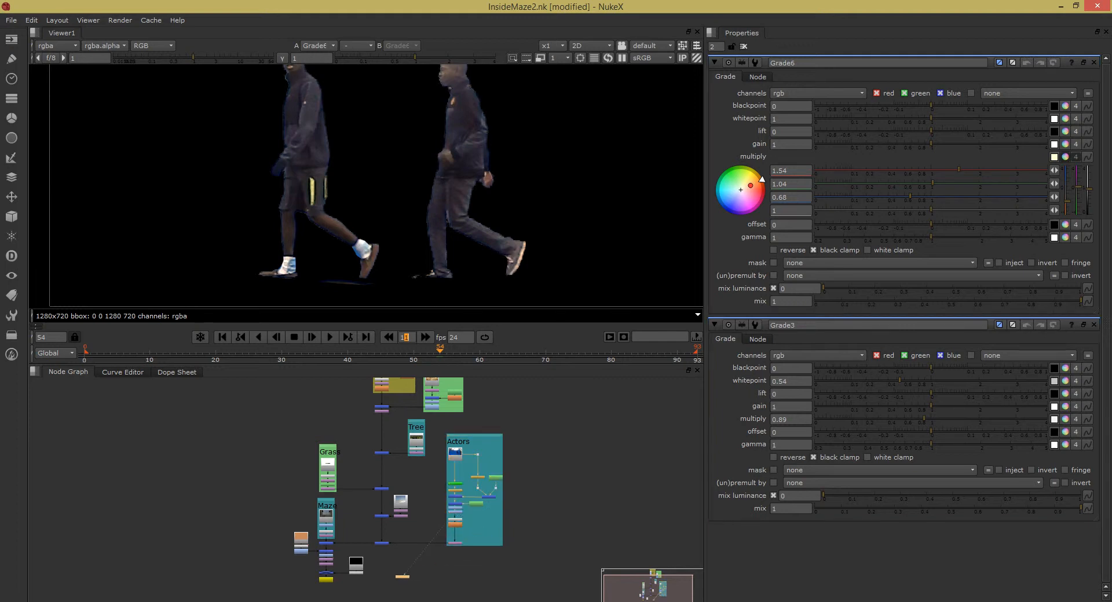
{"action": "scroll", "coordinate": [439, 526], "scroll_direction": "up", "scroll_amount": 4}
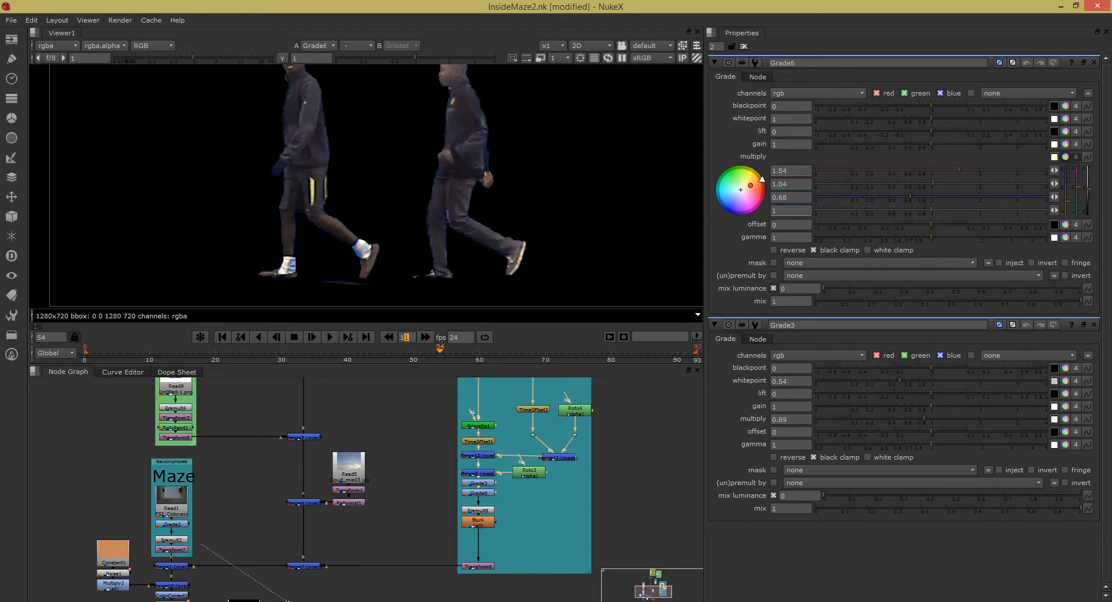
{"action": "left_click_drag", "start_coordinate": [183, 552], "coordinate": [200, 517]}
{"action": "key", "text": "f"}
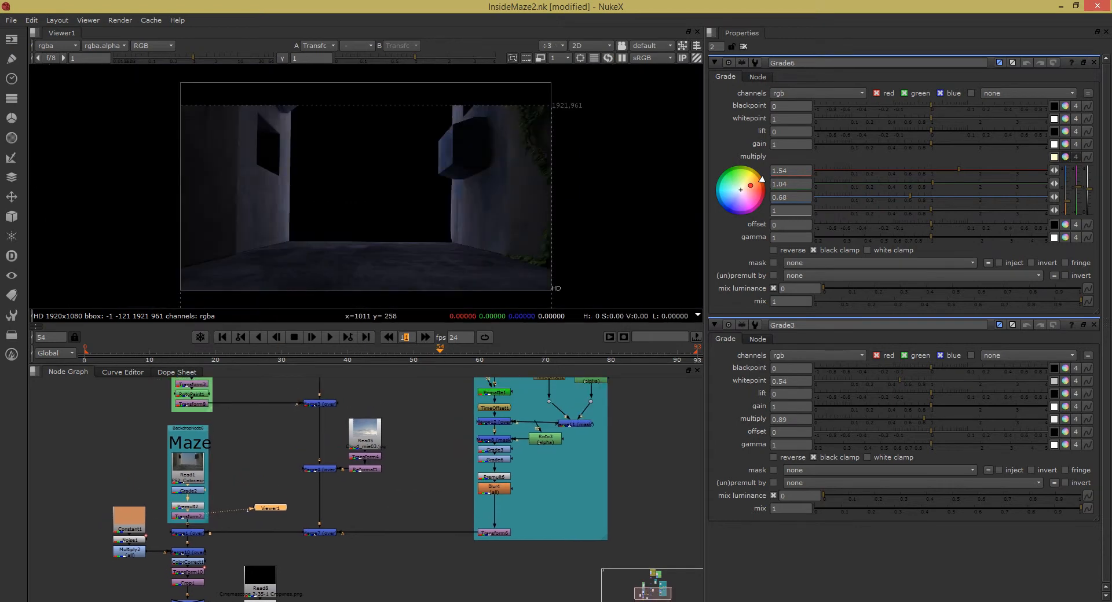
{"action": "scroll", "coordinate": [334, 172], "scroll_direction": "up", "scroll_amount": 2}
{"action": "left_click_drag", "start_coordinate": [334, 171], "coordinate": [364, 150]}
{"action": "scroll", "coordinate": [378, 119], "scroll_direction": "down", "scroll_amount": 3}
{"action": "key", "text": "f"}
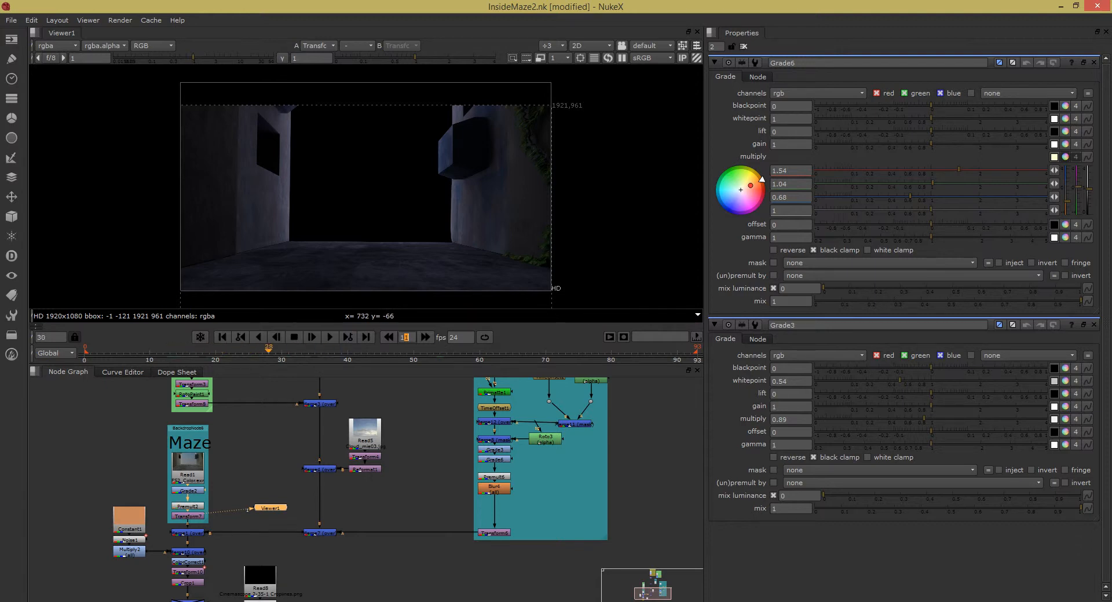
Switch the Maze group's Grade2 off, open its properties, and switch it back on to compare the wall colours.
{"action": "left_click_drag", "start_coordinate": [233, 465], "coordinate": [316, 472]}
{"action": "scroll", "coordinate": [230, 492], "scroll_direction": "up", "scroll_amount": 3}
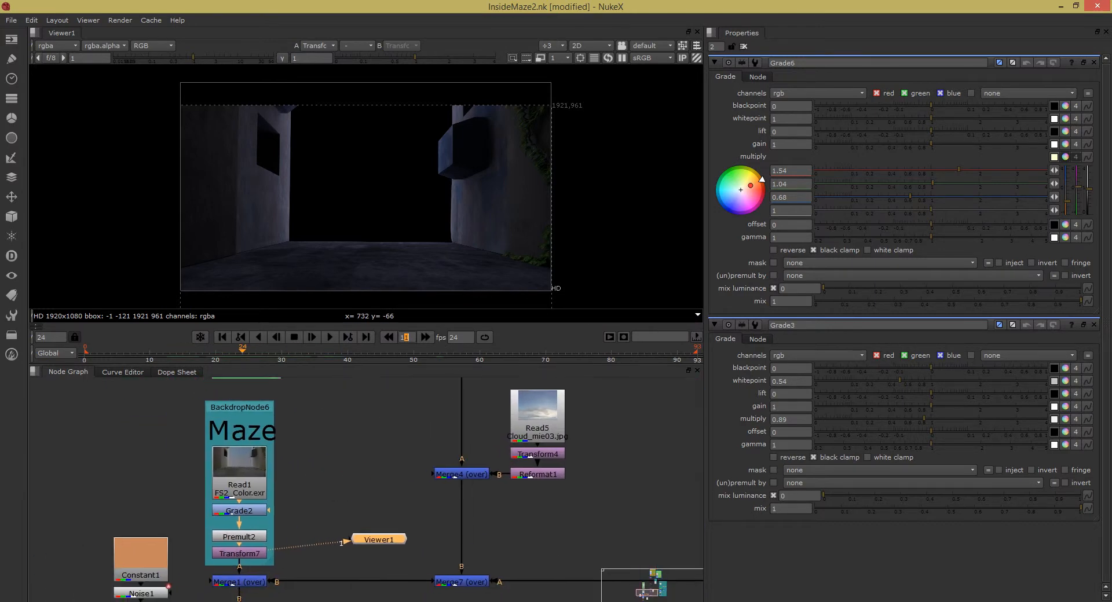
{"action": "left_click", "coordinate": [239, 510]}
{"action": "key", "text": "d"}
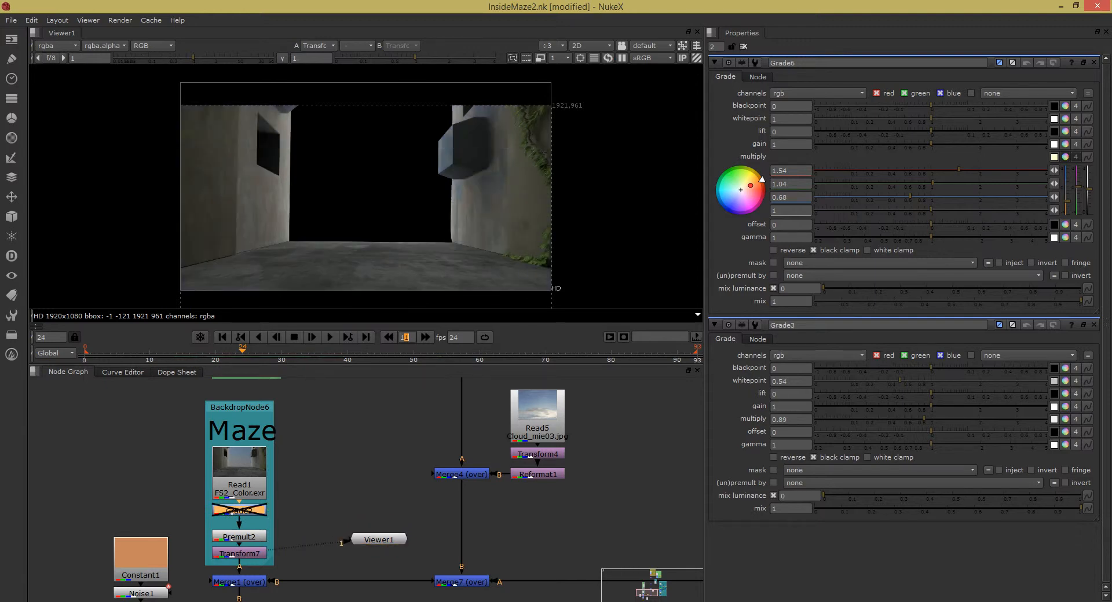
{"action": "scroll", "coordinate": [532, 173], "scroll_direction": "up", "scroll_amount": 5}
{"action": "scroll", "coordinate": [272, 298], "scroll_direction": "down", "scroll_amount": 5}
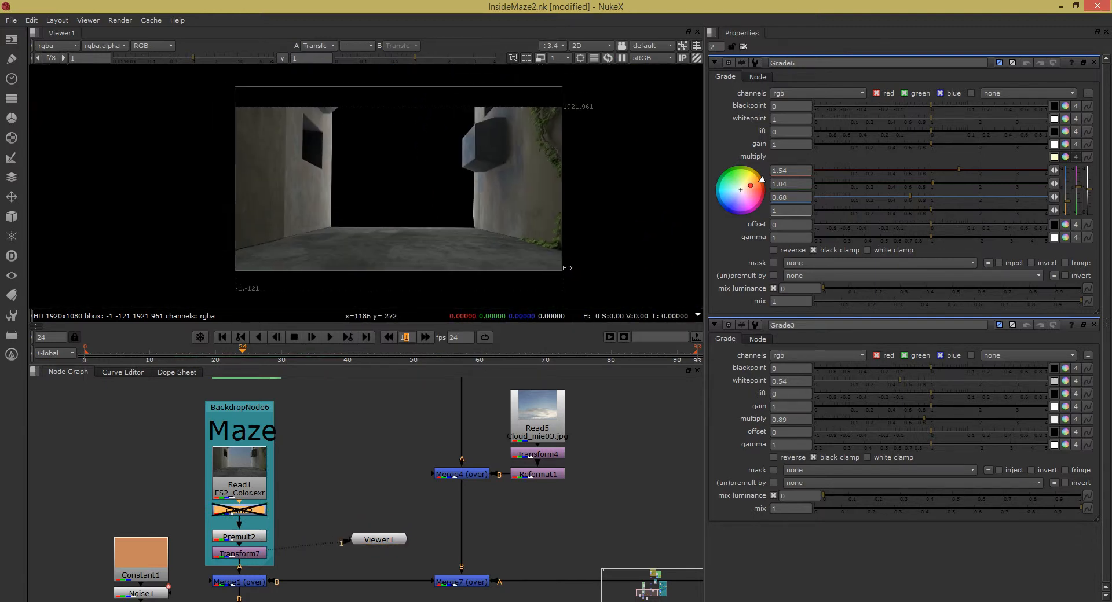
{"action": "key", "text": "Return"}
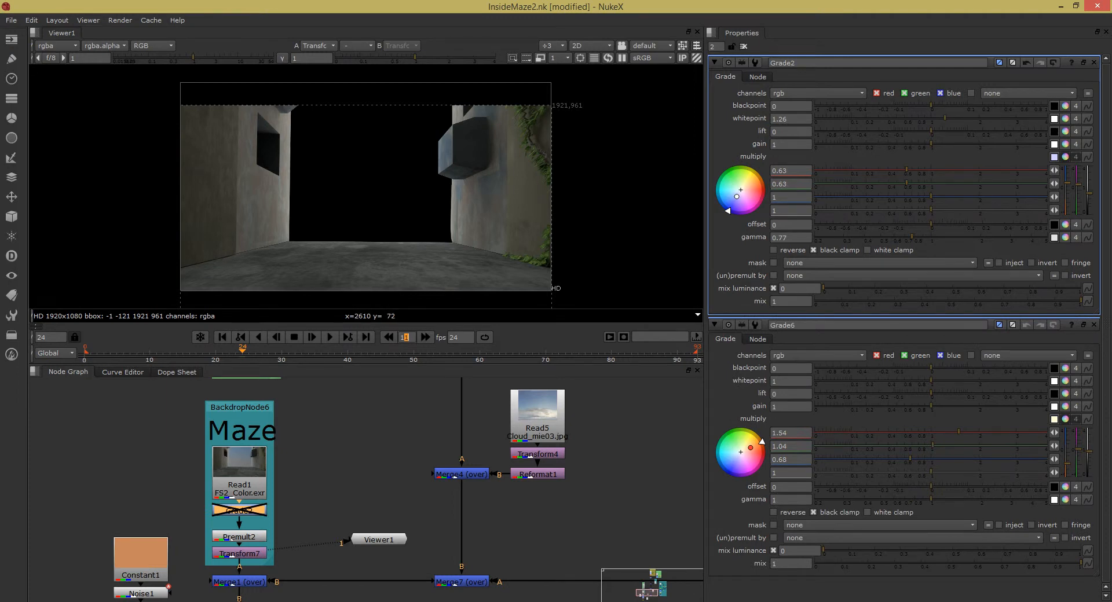
{"action": "key", "text": "d"}
{"action": "left_click_drag", "start_coordinate": [329, 237], "coordinate": [415, 176]}
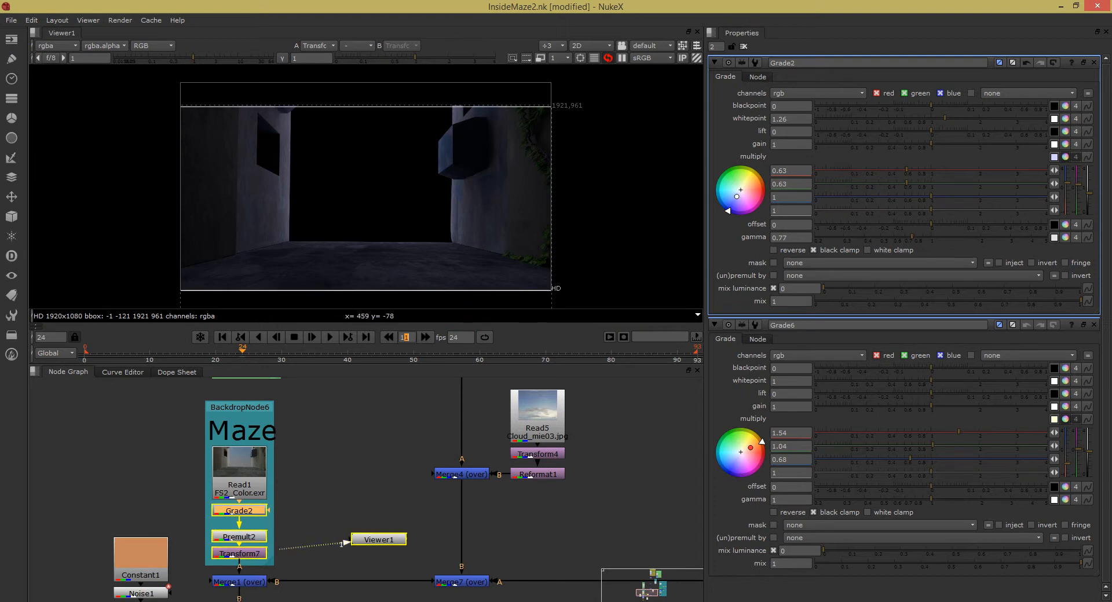
Compare the Premult2 and Transform7 outputs in Viewer1, and set the viewer's downrez factor to 2.
{"action": "left_click", "coordinate": [239, 536]}
{"action": "key", "text": "1"}
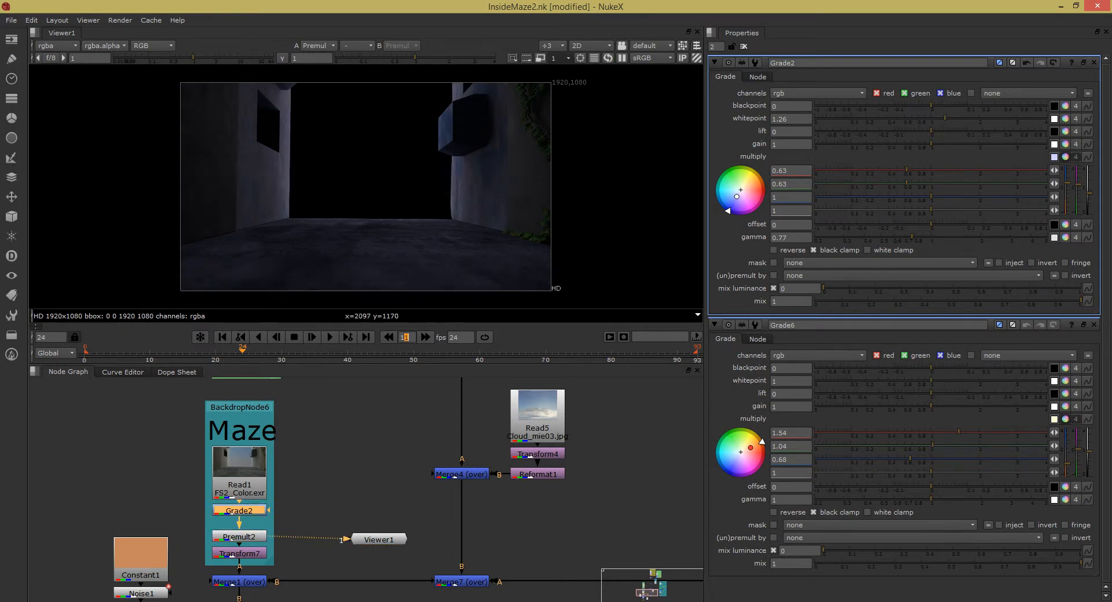
{"action": "left_click", "coordinate": [559, 58]}
{"action": "left_click", "coordinate": [562, 69]}
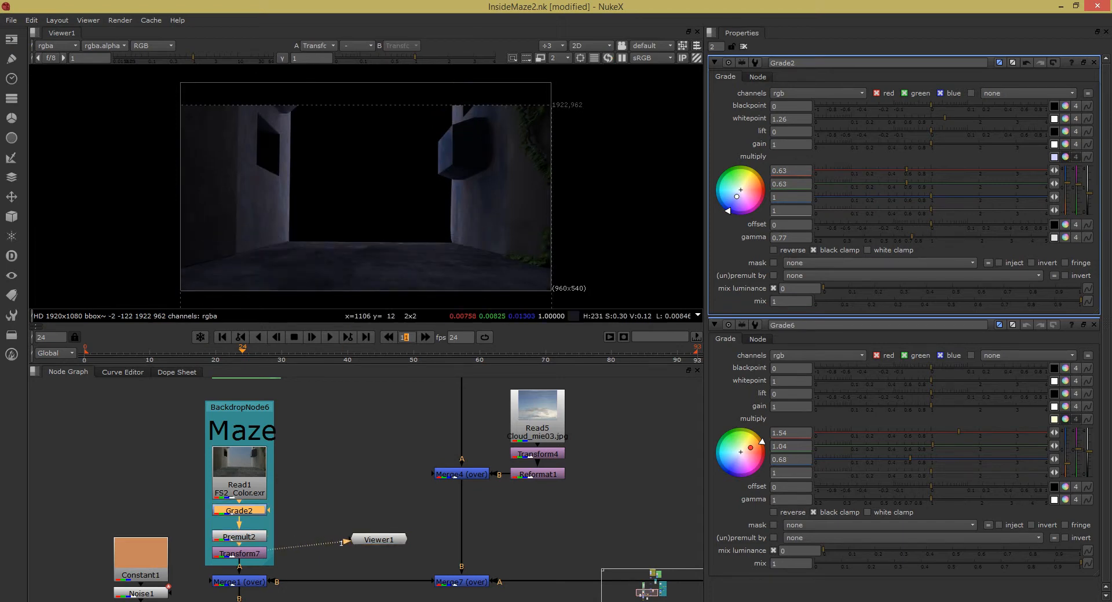
Show the final Write1 output in Viewer1 and place the Viewer1 node directly beneath Write1.
{"action": "scroll", "coordinate": [268, 540], "scroll_direction": "down", "scroll_amount": 5}
{"action": "left_click_drag", "start_coordinate": [273, 586], "coordinate": [317, 470]}
{"action": "scroll", "coordinate": [317, 481], "scroll_direction": "up", "scroll_amount": 4}
{"action": "left_click", "coordinate": [281, 494]}
{"action": "key", "text": "1"}
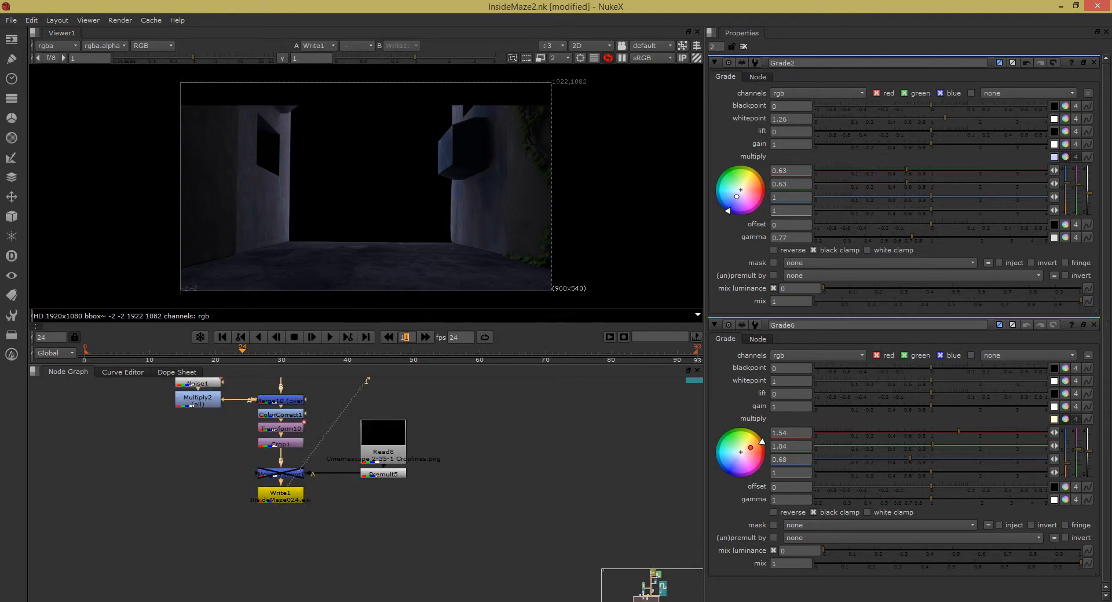
{"action": "left_click_drag", "start_coordinate": [347, 431], "coordinate": [334, 484]}
{"action": "left_click_drag", "start_coordinate": [384, 390], "coordinate": [267, 584]}
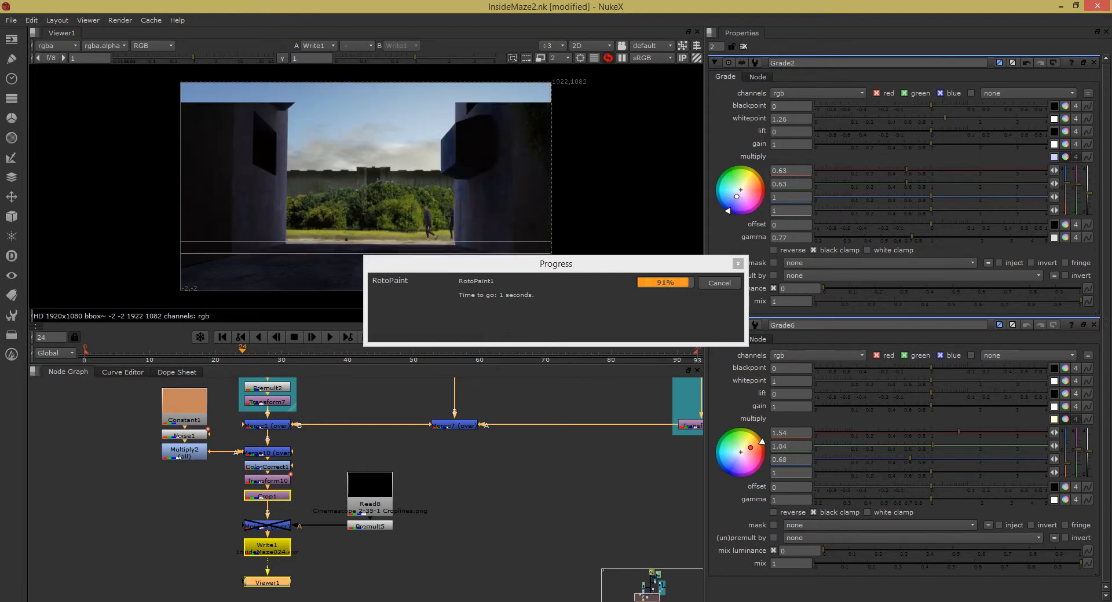
Inspect the final composite up close, examining the actors between the maze walls, and return to the whole frame.
{"action": "left_click_drag", "start_coordinate": [368, 193], "coordinate": [402, 192]}
{"action": "scroll", "coordinate": [394, 190], "scroll_direction": "up", "scroll_amount": 4}
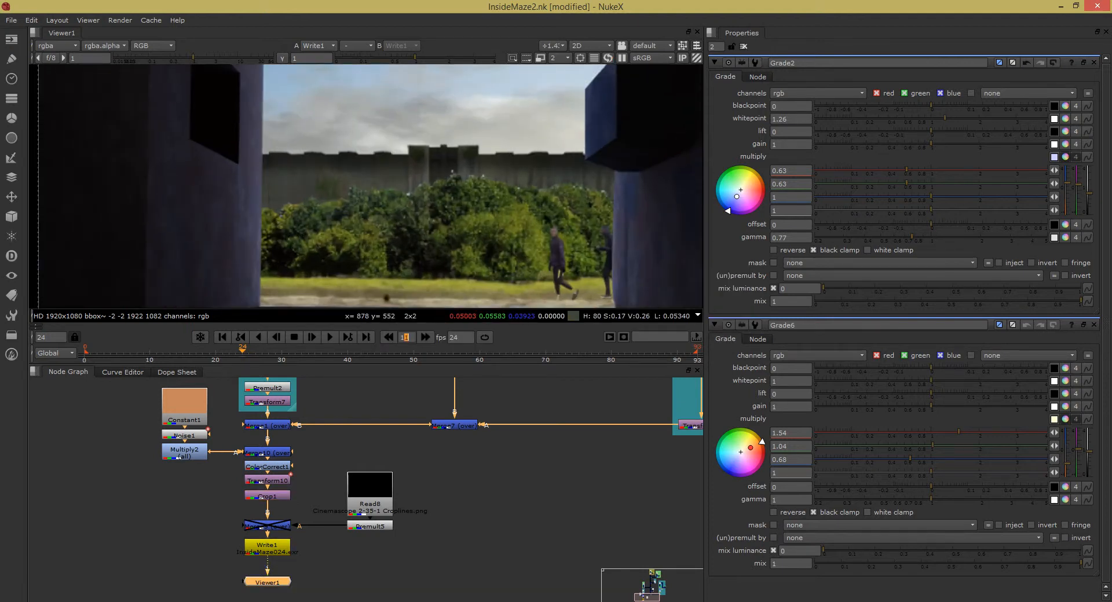
{"action": "scroll", "coordinate": [355, 187], "scroll_direction": "down", "scroll_amount": 5}
{"action": "scroll", "coordinate": [436, 219], "scroll_direction": "up", "scroll_amount": 5}
{"action": "scroll", "coordinate": [421, 216], "scroll_direction": "down", "scroll_amount": 5}
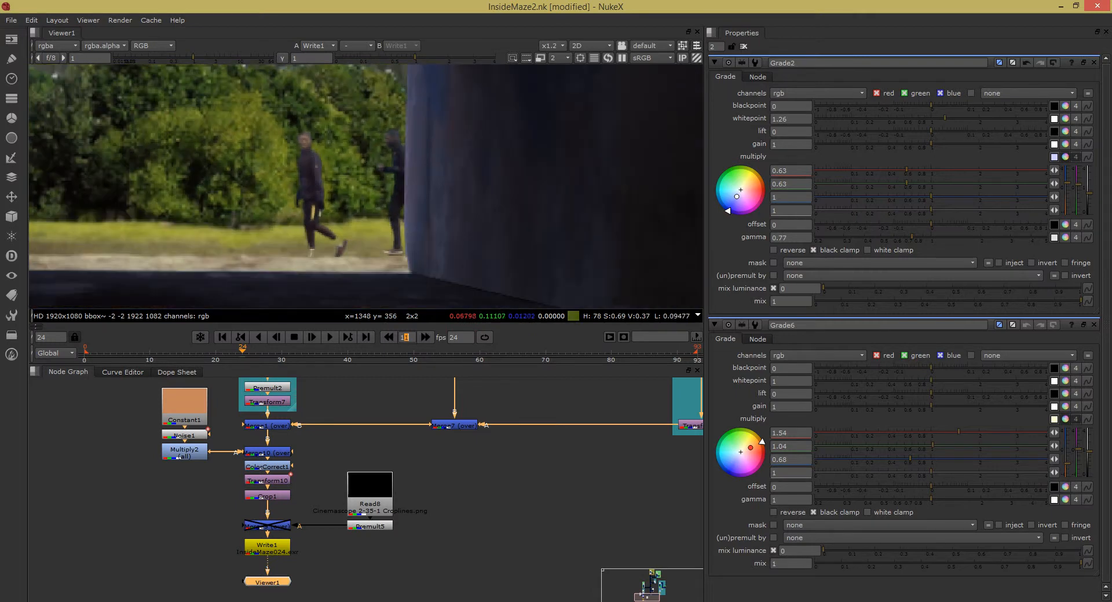
{"action": "scroll", "coordinate": [417, 214], "scroll_direction": "up", "scroll_amount": 1}
{"action": "scroll", "coordinate": [416, 215], "scroll_direction": "down", "scroll_amount": 1}
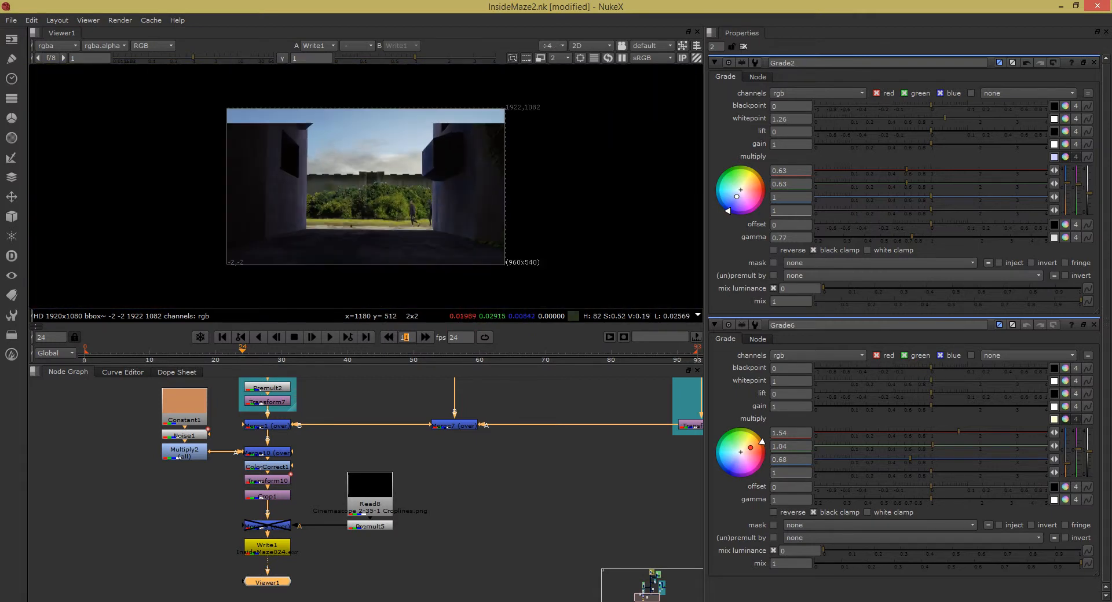
Select the Maze backdrop group and switch all its nodes off.
{"action": "scroll", "coordinate": [261, 388], "scroll_direction": "up", "scroll_amount": 1}
{"action": "left_click_drag", "start_coordinate": [324, 403], "coordinate": [323, 521]}
{"action": "scroll", "coordinate": [323, 522], "scroll_direction": "up", "scroll_amount": 1}
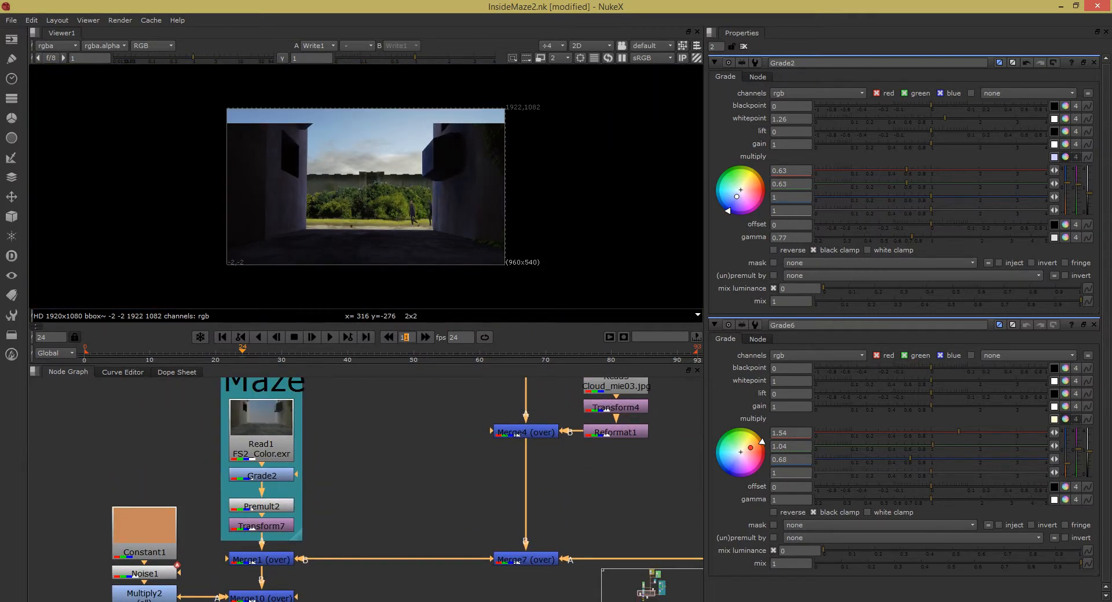
{"action": "left_click_drag", "start_coordinate": [318, 432], "coordinate": [324, 513]}
{"action": "left_click", "coordinate": [266, 433]}
{"action": "key", "text": "d"}
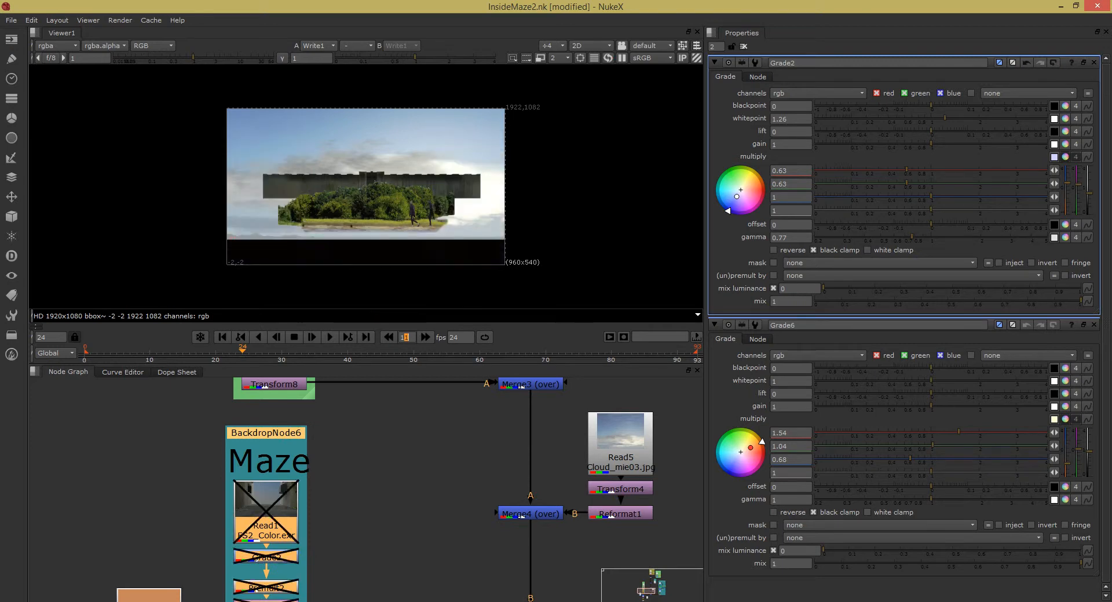
Examine the composite without the maze walls, looking over the distant wall, trees, grass, actors and sky.
{"action": "scroll", "coordinate": [385, 200], "scroll_direction": "up", "scroll_amount": 4}
{"action": "scroll", "coordinate": [383, 214], "scroll_direction": "up", "scroll_amount": 1}
{"action": "left_click_drag", "start_coordinate": [383, 213], "coordinate": [445, 242]}
{"action": "left_click_drag", "start_coordinate": [517, 137], "coordinate": [439, 141]}
{"action": "left_click_drag", "start_coordinate": [636, 126], "coordinate": [411, 216]}
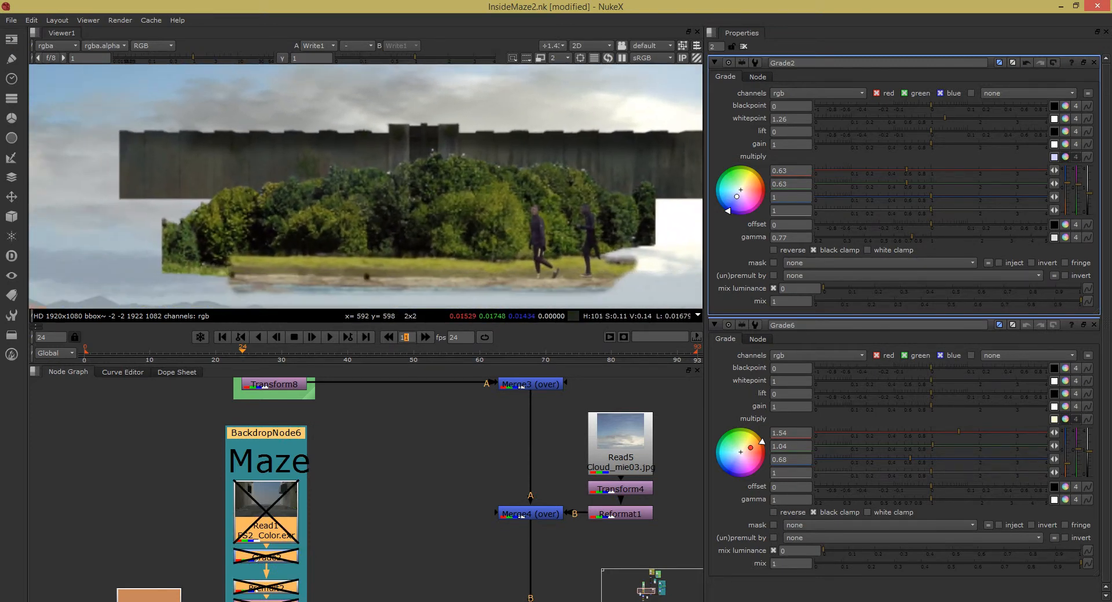
{"action": "left_click_drag", "start_coordinate": [132, 147], "coordinate": [292, 241]}
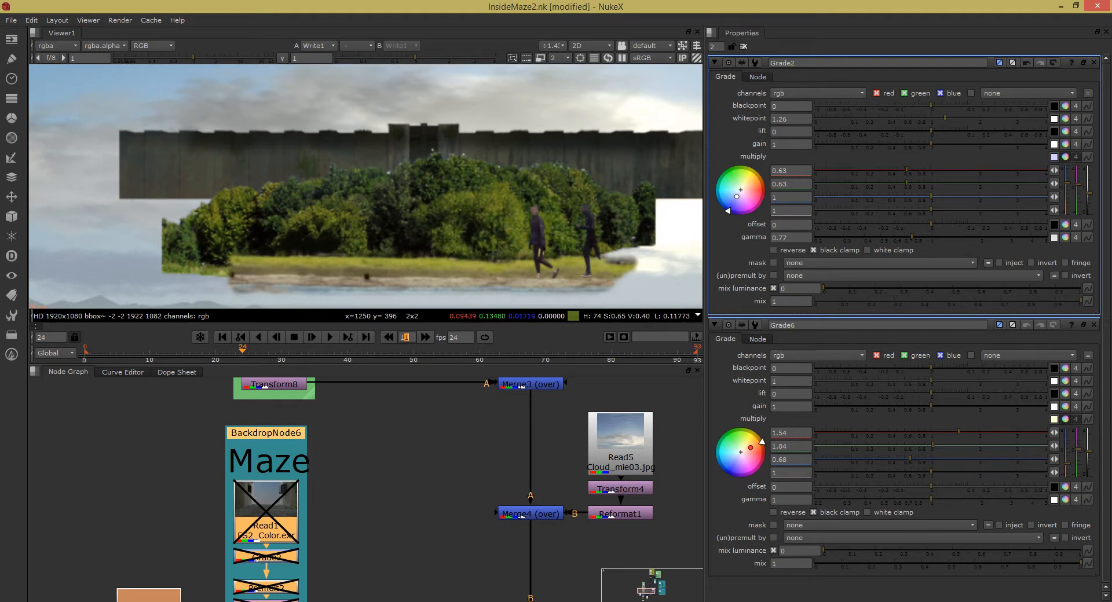
{"action": "scroll", "coordinate": [545, 231], "scroll_direction": "up", "scroll_amount": 1}
{"action": "scroll", "coordinate": [365, 185], "scroll_direction": "down", "scroll_amount": 4}
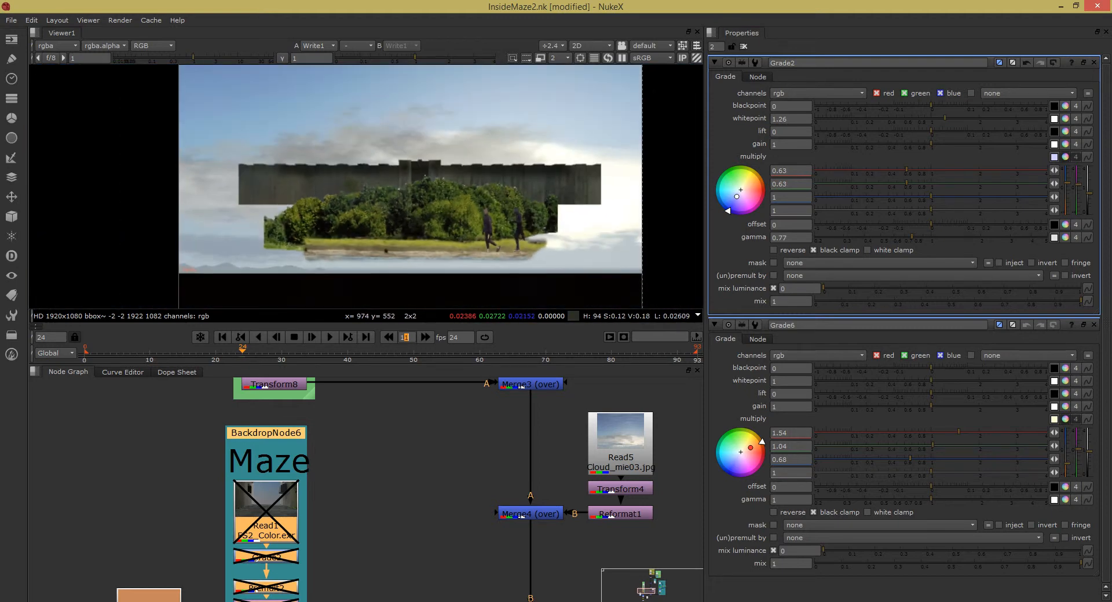
{"action": "scroll", "coordinate": [234, 136], "scroll_direction": "up", "scroll_amount": 2}
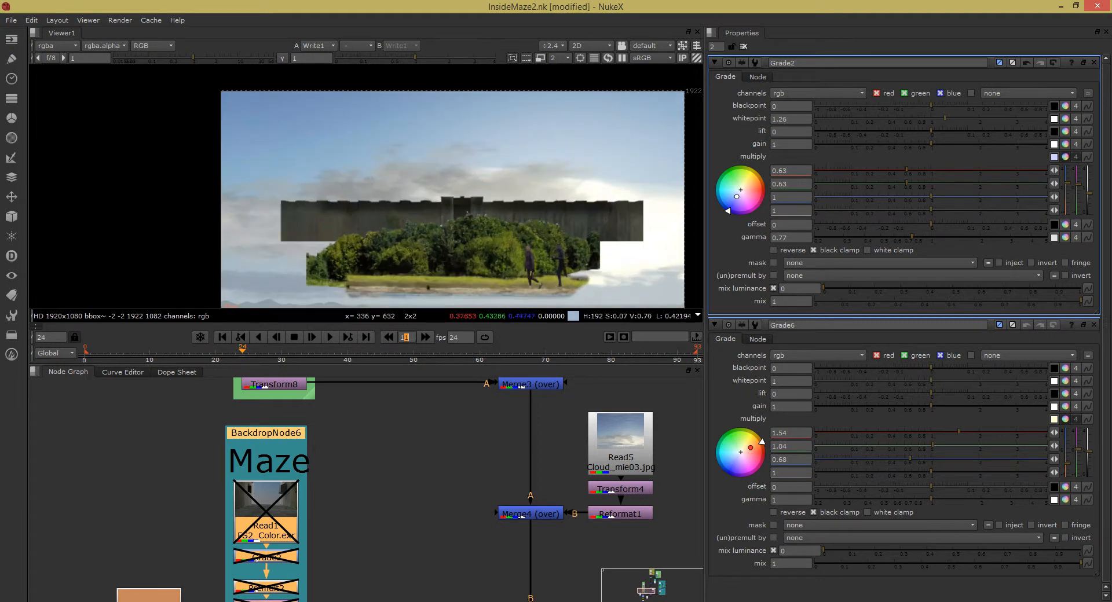
Switch off the Read5 cloud image and examine the composite without the sky.
{"action": "left_click_drag", "start_coordinate": [303, 454], "coordinate": [296, 561]}
{"action": "scroll", "coordinate": [296, 562], "scroll_direction": "down", "scroll_amount": 2}
{"action": "left_click_drag", "start_coordinate": [341, 423], "coordinate": [232, 548]}
{"action": "scroll", "coordinate": [232, 548], "scroll_direction": "down", "scroll_amount": 2}
{"action": "left_click_drag", "start_coordinate": [365, 463], "coordinate": [319, 388]}
{"action": "scroll", "coordinate": [365, 493], "scroll_direction": "up", "scroll_amount": 2}
{"action": "scroll", "coordinate": [365, 492], "scroll_direction": "down", "scroll_amount": 4}
{"action": "scroll", "coordinate": [320, 481], "scroll_direction": "up", "scroll_amount": 5}
{"action": "left_click", "coordinate": [320, 494]}
{"action": "left_click_drag", "start_coordinate": [321, 515], "coordinate": [348, 496]}
{"action": "left_click", "coordinate": [346, 511]}
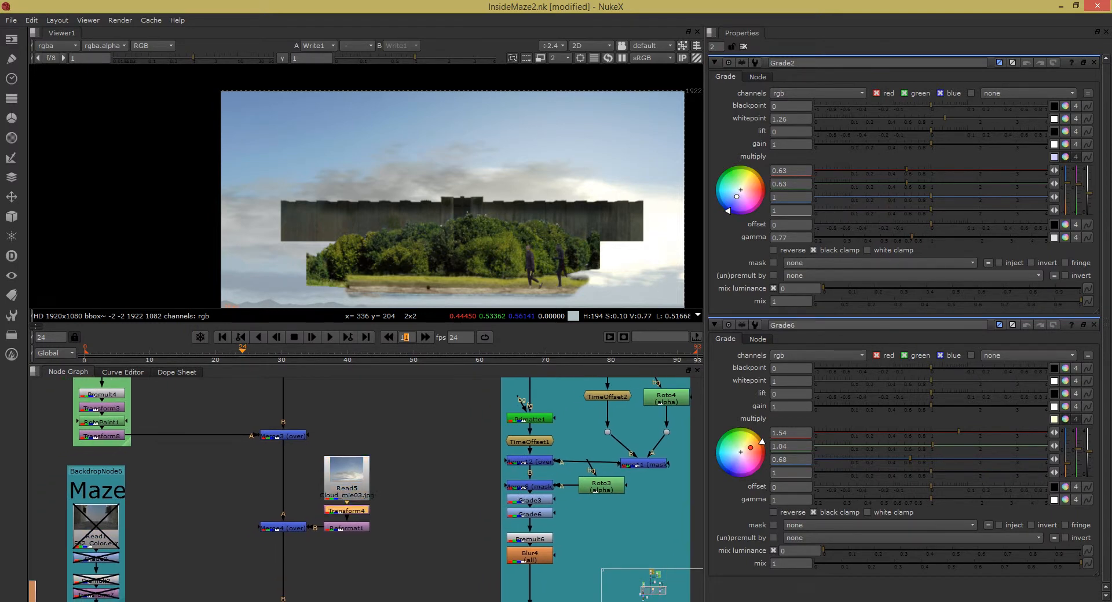
{"action": "left_click", "coordinate": [347, 472]}
{"action": "key", "text": "d"}
{"action": "left_click_drag", "start_coordinate": [406, 567], "coordinate": [454, 541]}
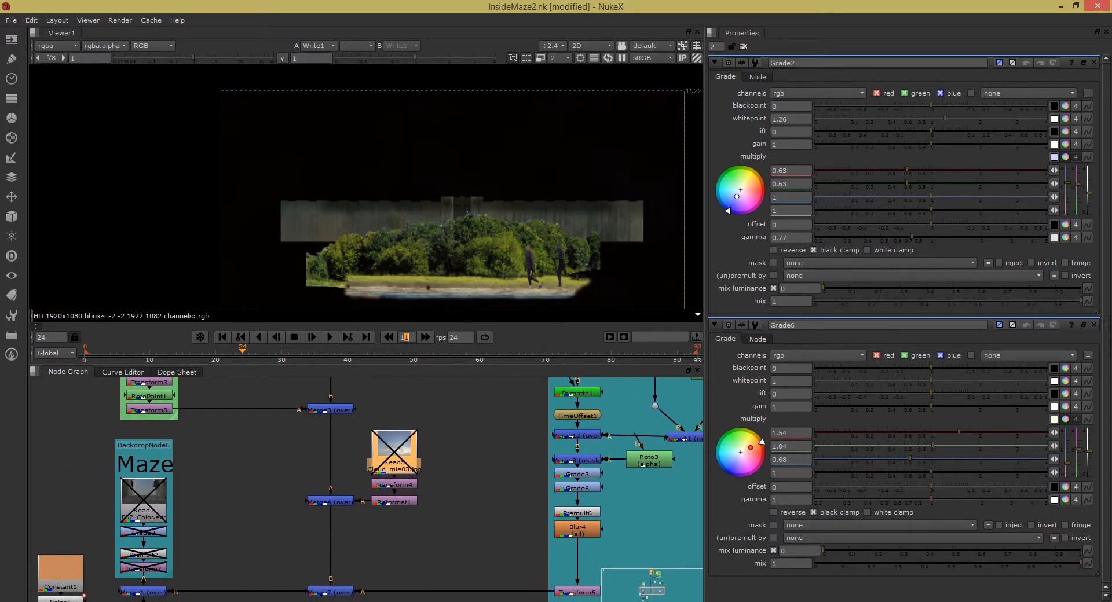
{"action": "scroll", "coordinate": [458, 192], "scroll_direction": "down", "scroll_amount": 2}
{"action": "scroll", "coordinate": [458, 193], "scroll_direction": "up", "scroll_amount": 4}
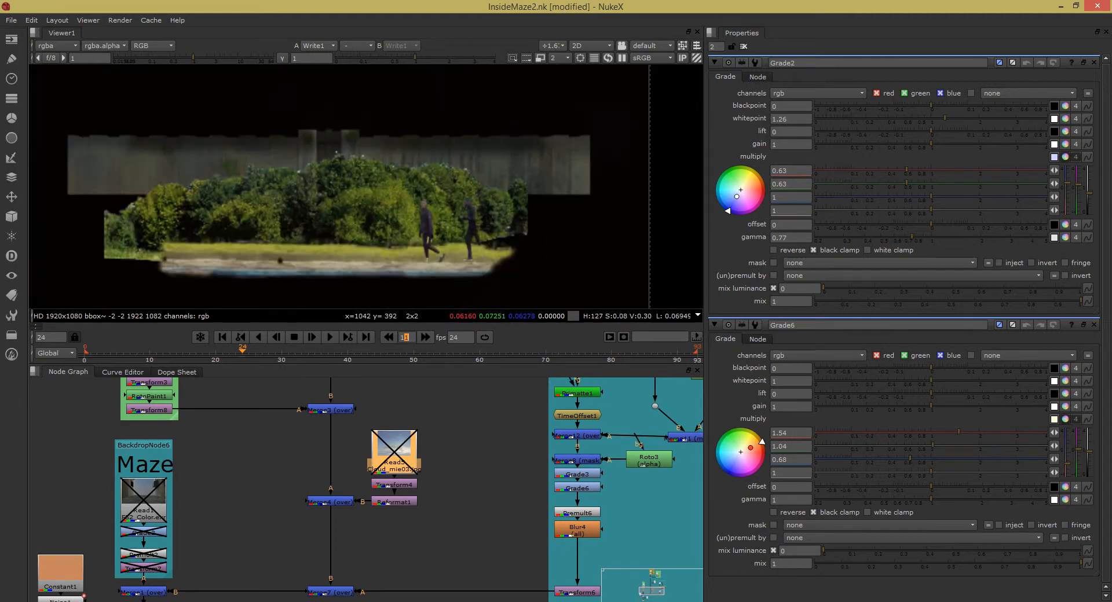
Switch off the Primatte1 keyer and the Premult6 node in the Actors group.
{"action": "left_click_drag", "start_coordinate": [405, 492], "coordinate": [311, 574]}
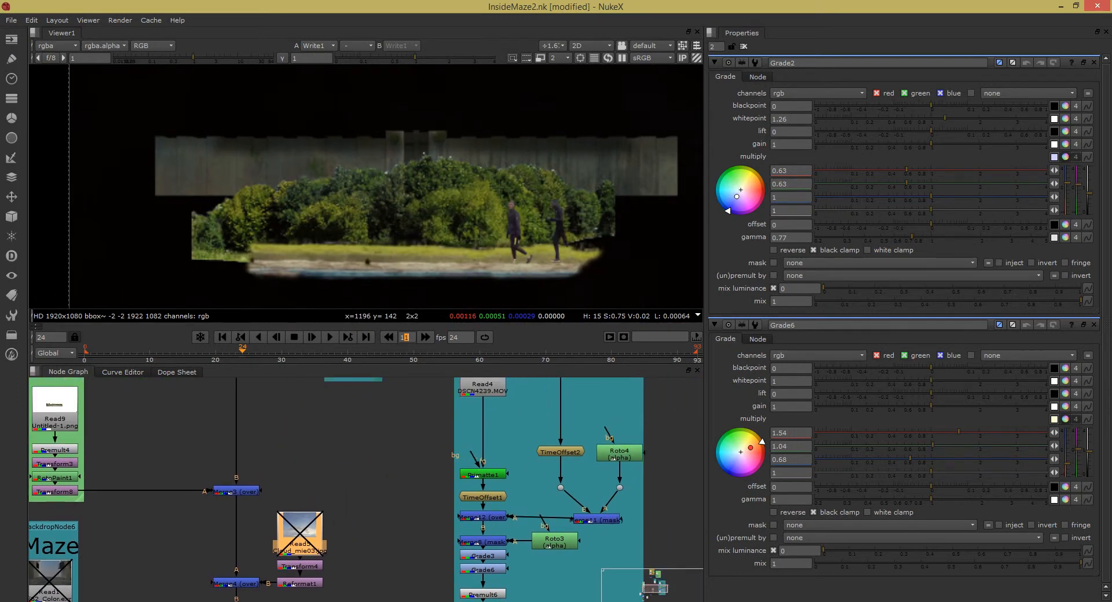
{"action": "left_click", "coordinate": [482, 473]}
{"action": "key", "text": "d"}
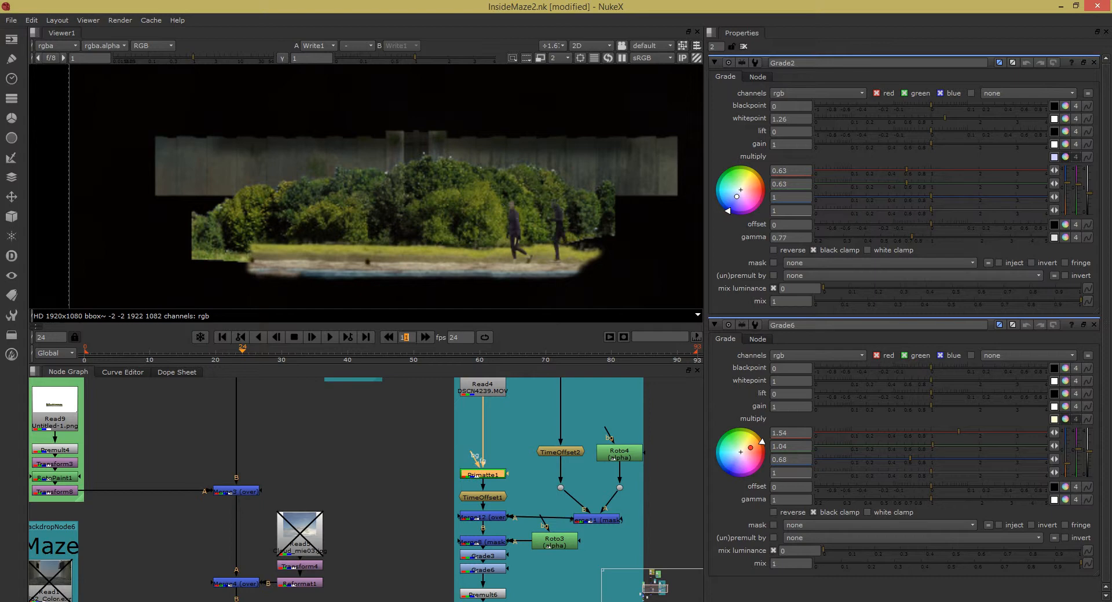
{"action": "left_click_drag", "start_coordinate": [482, 474], "coordinate": [488, 427]}
{"action": "left_click", "coordinate": [488, 548]}
{"action": "key", "text": "d"}
{"action": "left_click", "coordinate": [488, 428]}
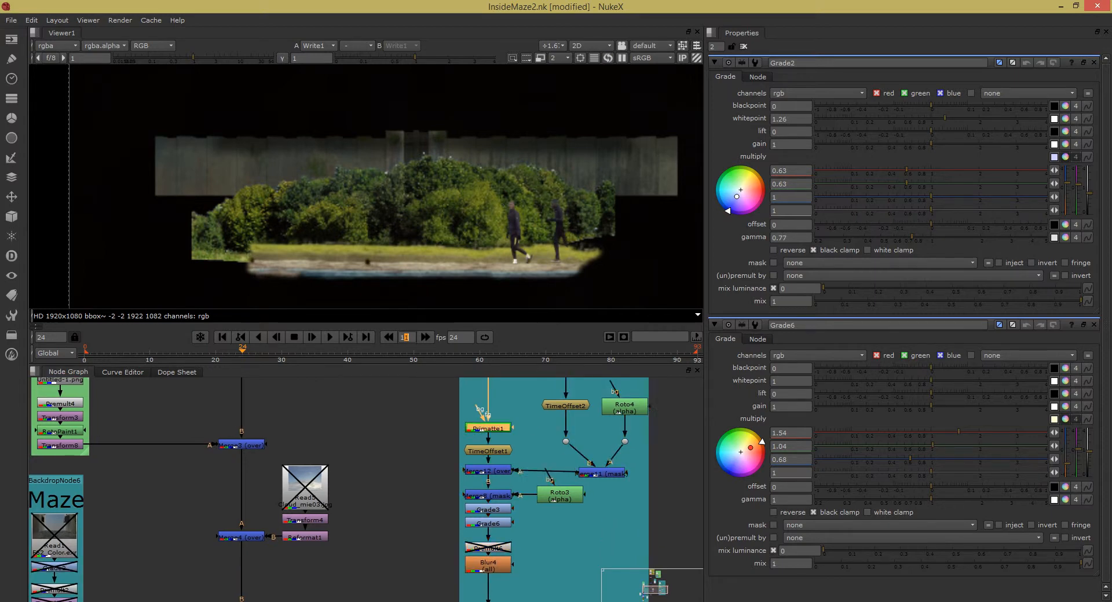
{"action": "key", "text": "d"}
Examine the unkeyed blue screen around the actors up close and at frame 71 in the whole composite.
{"action": "scroll", "coordinate": [541, 235], "scroll_direction": "up", "scroll_amount": 6}
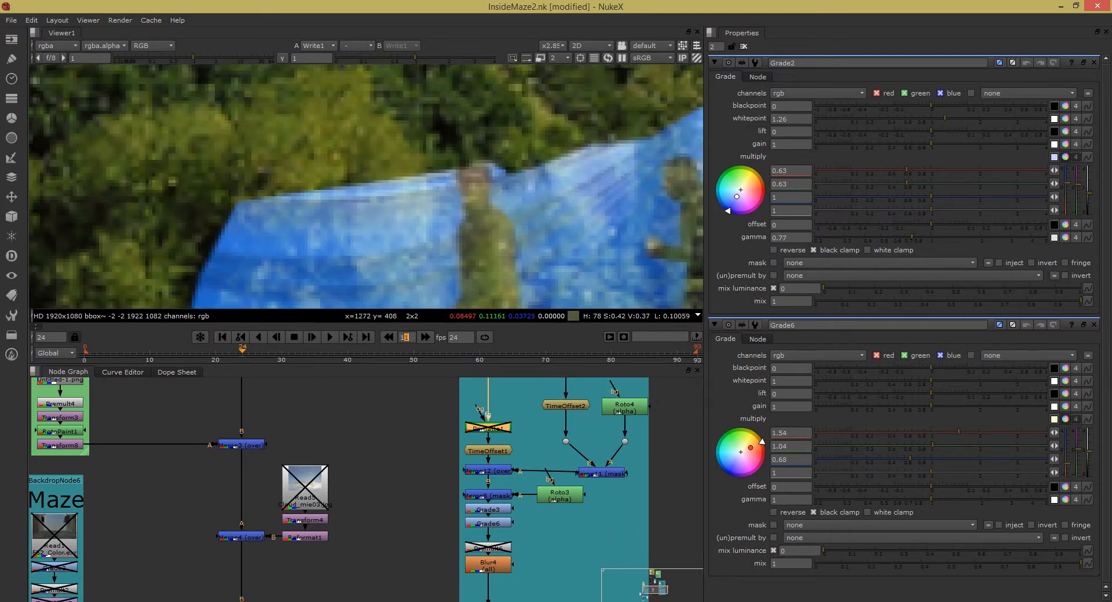
{"action": "scroll", "coordinate": [506, 229], "scroll_direction": "down", "scroll_amount": 2}
{"action": "left_click", "coordinate": [380, 354]}
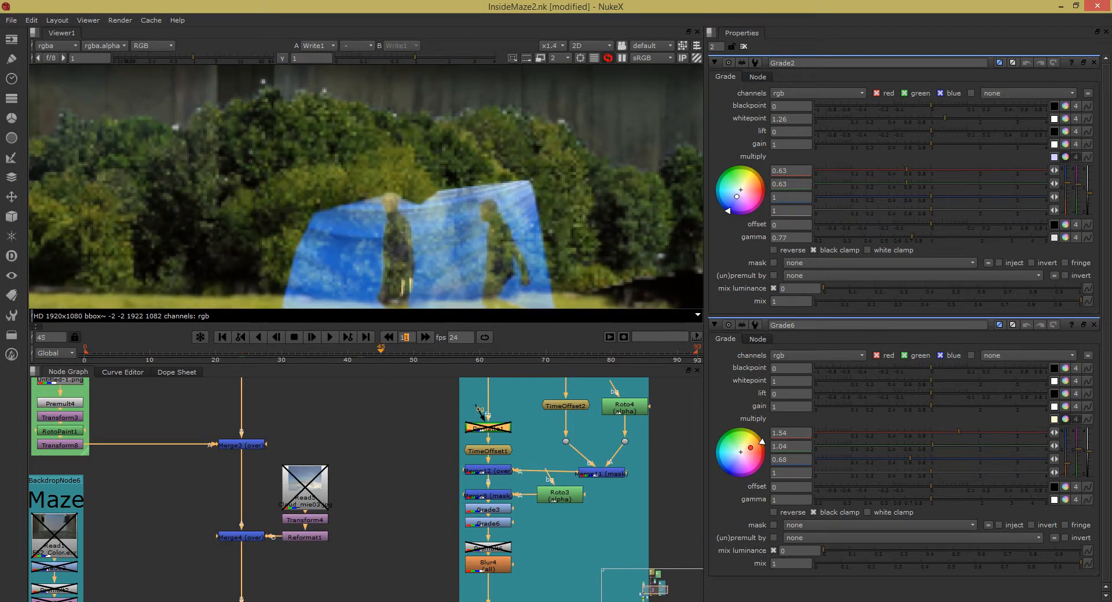
{"action": "scroll", "coordinate": [420, 307], "scroll_direction": "down", "scroll_amount": 10}
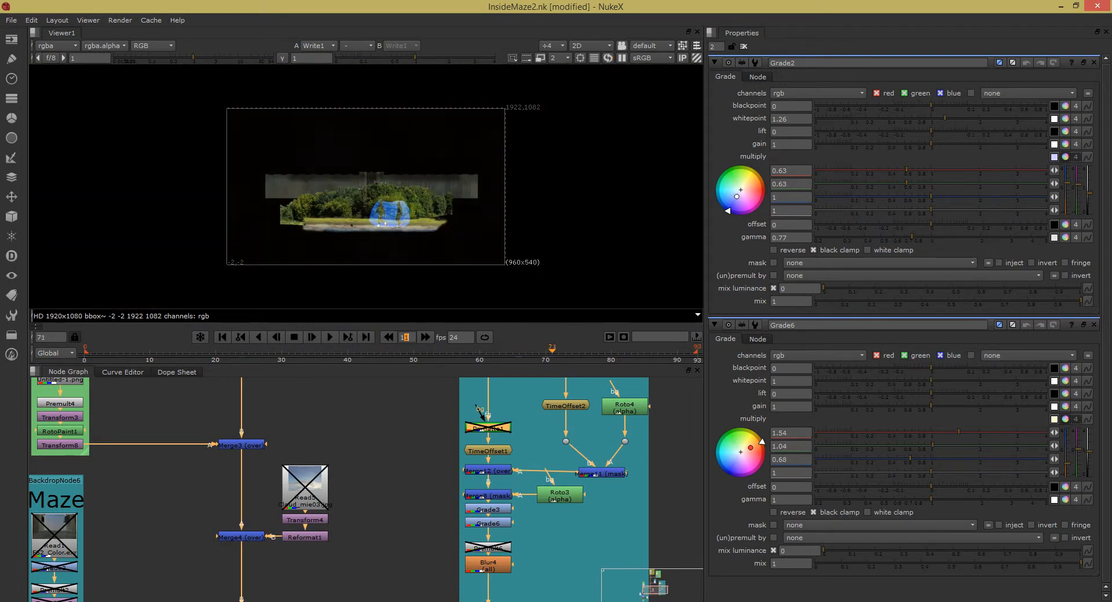
Switch Primatte1 and Premult6 back on and inspect the keyed actors and their feet against the trees and grass.
{"action": "left_click", "coordinate": [488, 548]}
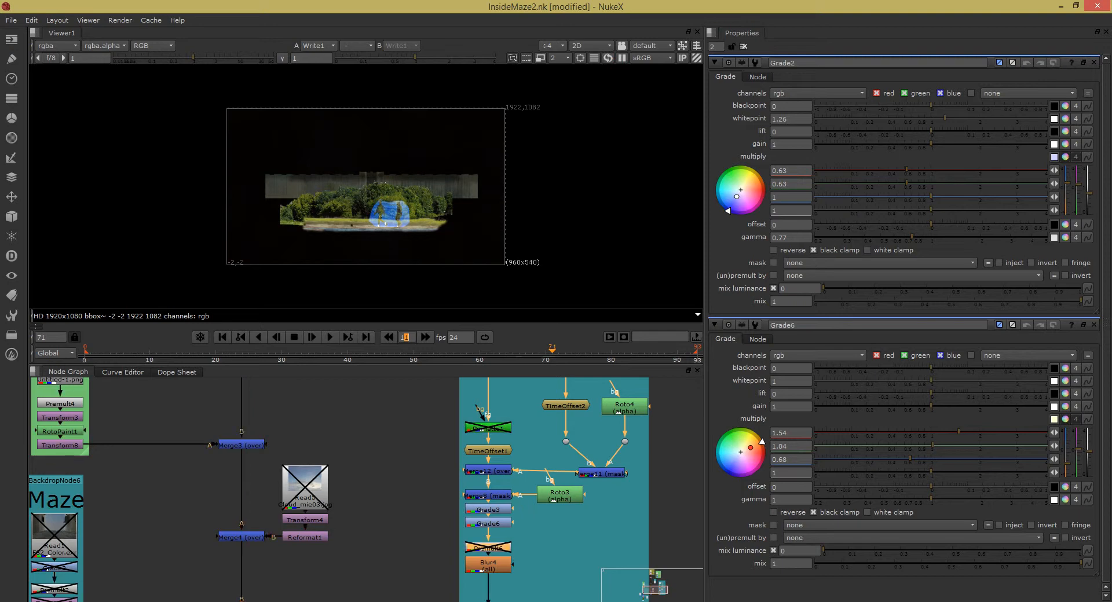
{"action": "key", "text": "d"}
{"action": "scroll", "coordinate": [376, 220], "scroll_direction": "up", "scroll_amount": 10}
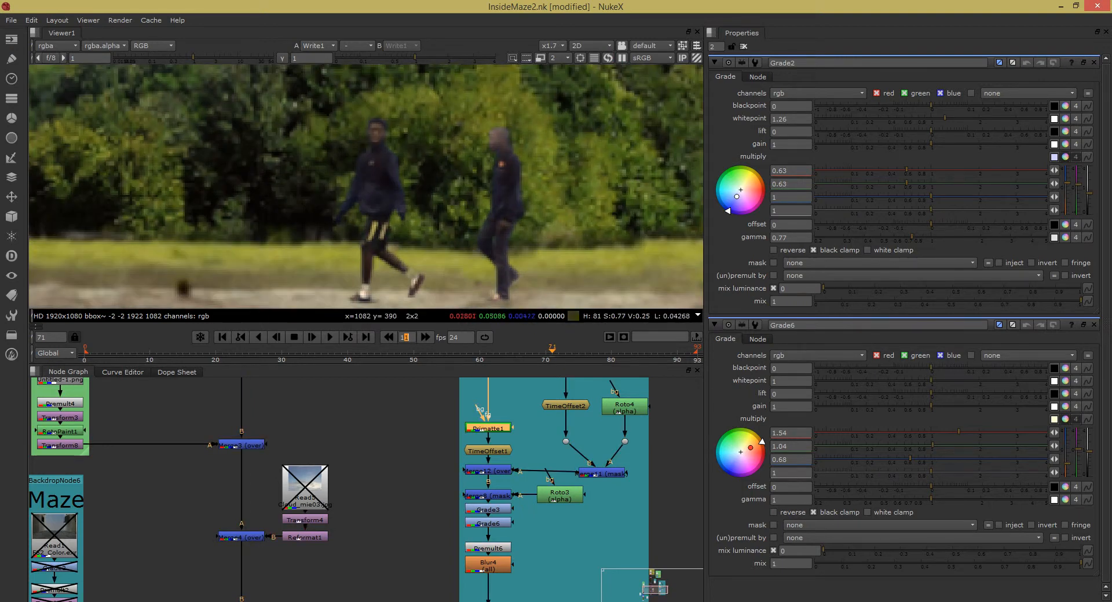
{"action": "scroll", "coordinate": [365, 192], "scroll_direction": "down", "scroll_amount": 5}
{"action": "scroll", "coordinate": [365, 191], "scroll_direction": "up", "scroll_amount": 10}
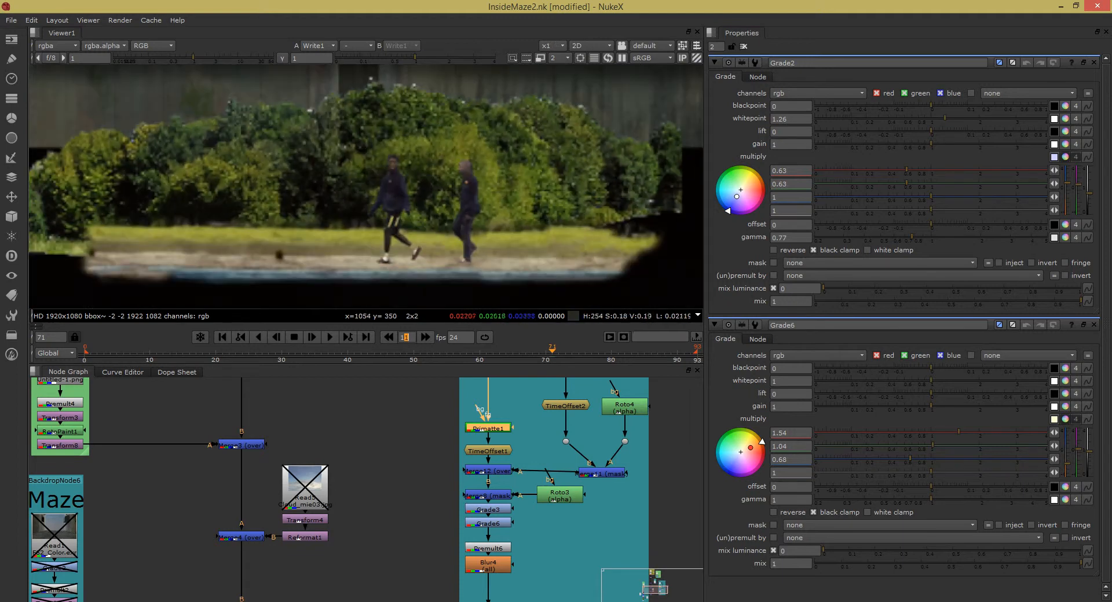
{"action": "scroll", "coordinate": [373, 224], "scroll_direction": "down", "scroll_amount": 3}
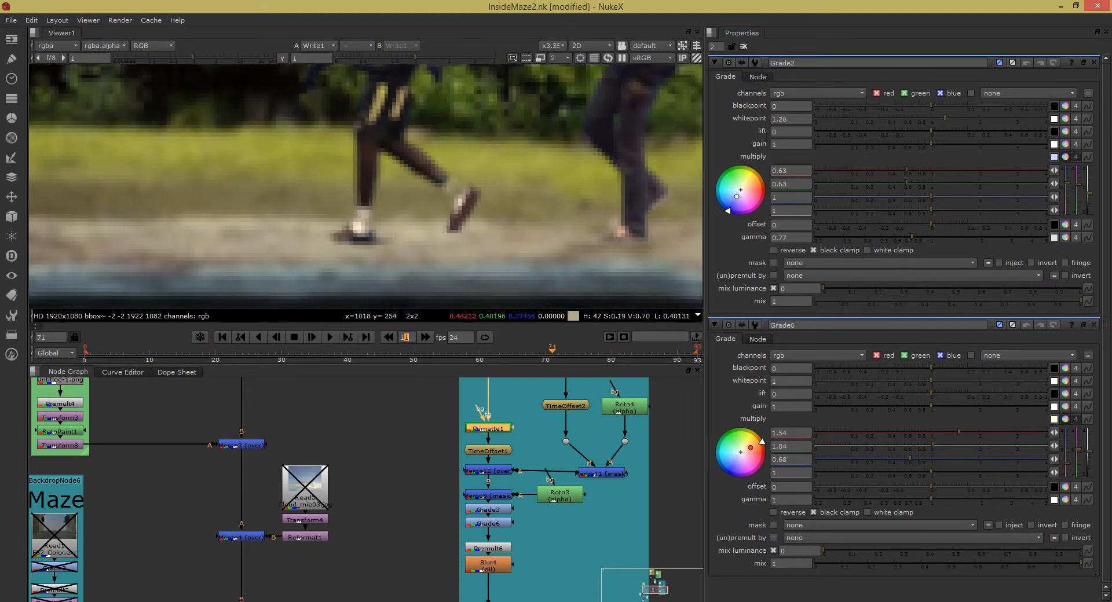
{"action": "scroll", "coordinate": [373, 224], "scroll_direction": "down", "scroll_amount": 5}
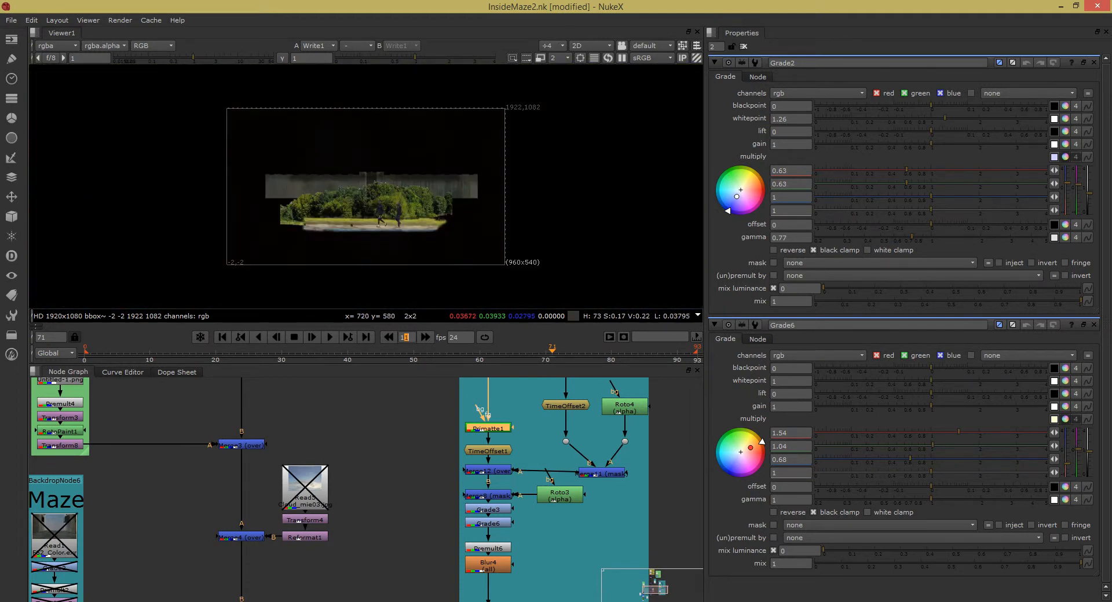
{"action": "scroll", "coordinate": [341, 178], "scroll_direction": "up", "scroll_amount": 1}
{"action": "scroll", "coordinate": [364, 490], "scroll_direction": "down", "scroll_amount": 4}
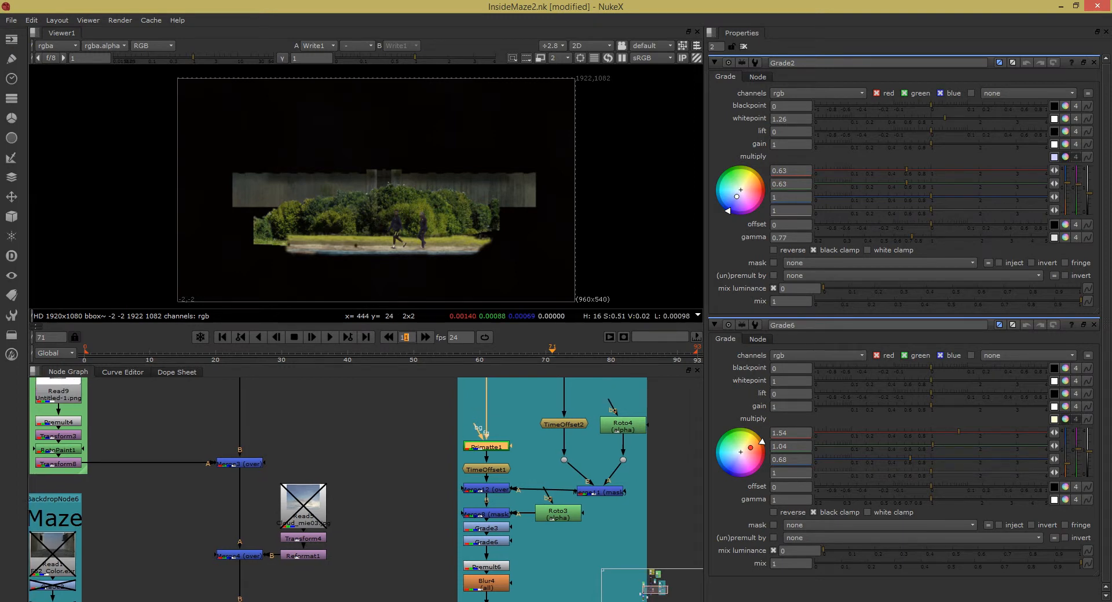
Switch the Read5 cloud image and the Maze group's nodes back on to restore the full composite.
{"action": "scroll", "coordinate": [365, 489], "scroll_direction": "up", "scroll_amount": 2}
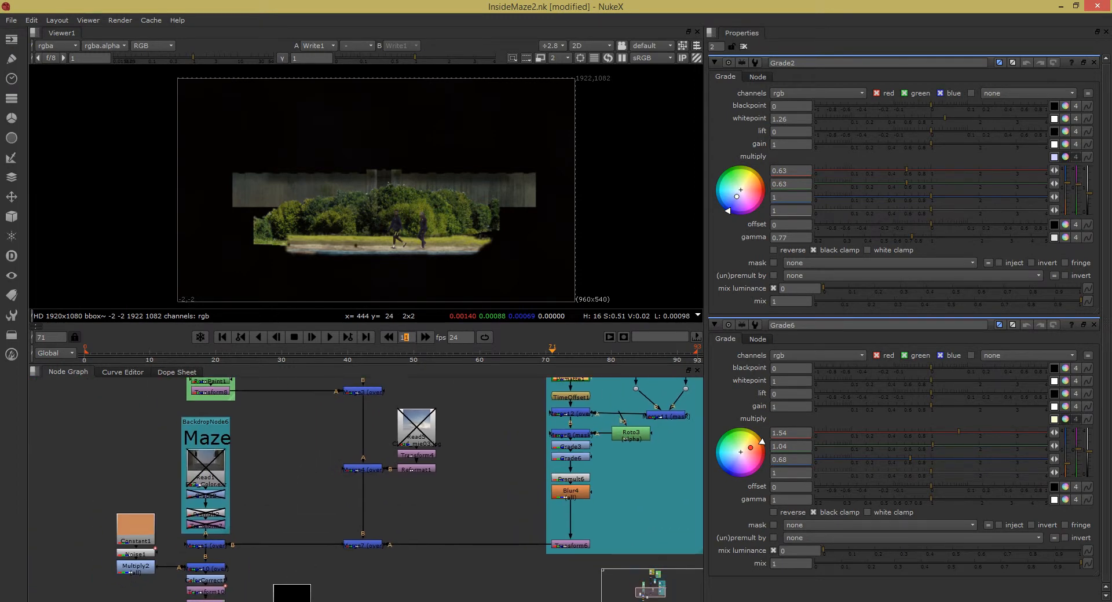
{"action": "key", "text": "d"}
{"action": "left_click_drag", "start_coordinate": [416, 428], "coordinate": [419, 394]}
{"action": "left_click", "coordinate": [367, 506]}
{"action": "key", "text": "d"}
{"action": "left_click", "coordinate": [208, 596]}
{"action": "key", "text": "d"}
Show the output of the Grass group's Transform8 node in the viewer and examine the grass strip.
{"action": "left_click_drag", "start_coordinate": [222, 399], "coordinate": [203, 582]}
{"action": "scroll", "coordinate": [199, 457], "scroll_direction": "up", "scroll_amount": 3}
{"action": "left_click_drag", "start_coordinate": [199, 458], "coordinate": [211, 399]}
{"action": "left_click", "coordinate": [207, 443]}
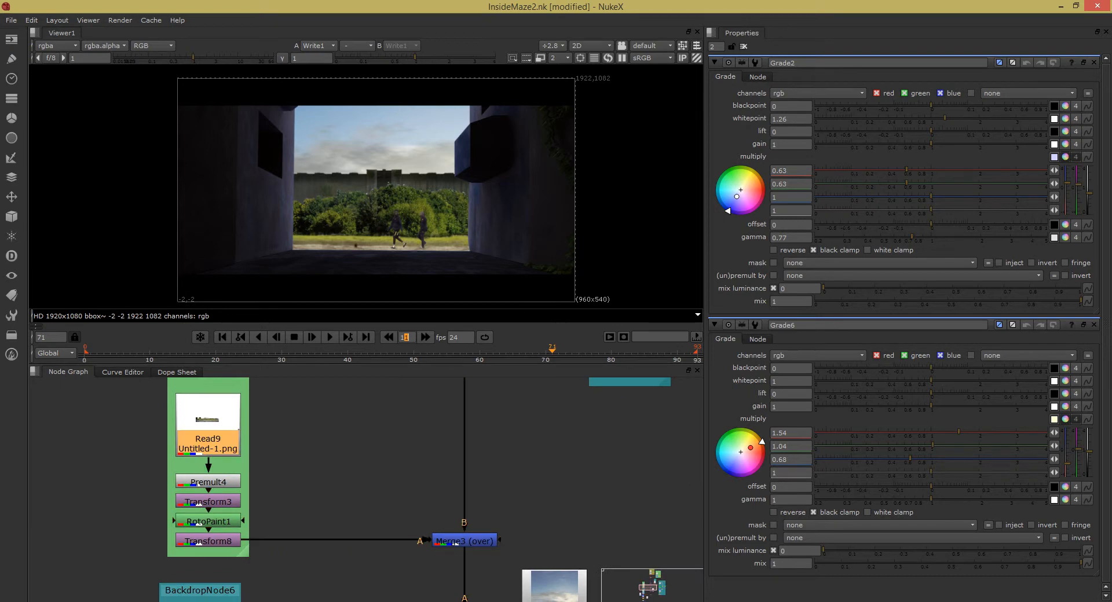
{"action": "left_click_drag", "start_coordinate": [207, 443], "coordinate": [207, 441]}
{"action": "left_click", "coordinate": [208, 501]}
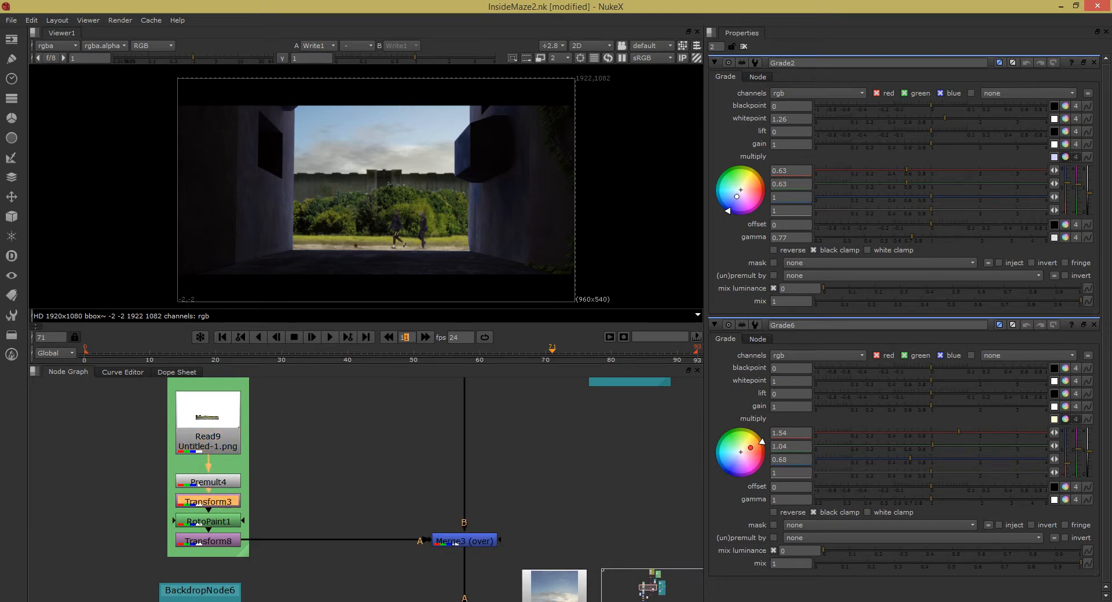
{"action": "left_click", "coordinate": [207, 541]}
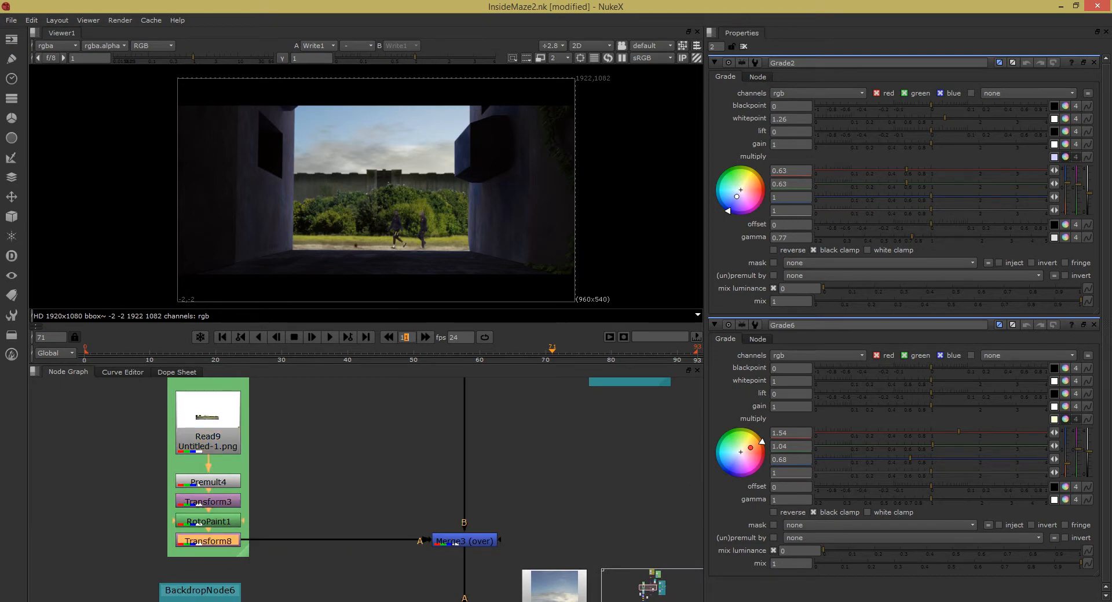
{"action": "key", "text": "1"}
{"action": "scroll", "coordinate": [492, 249], "scroll_direction": "up", "scroll_amount": 6}
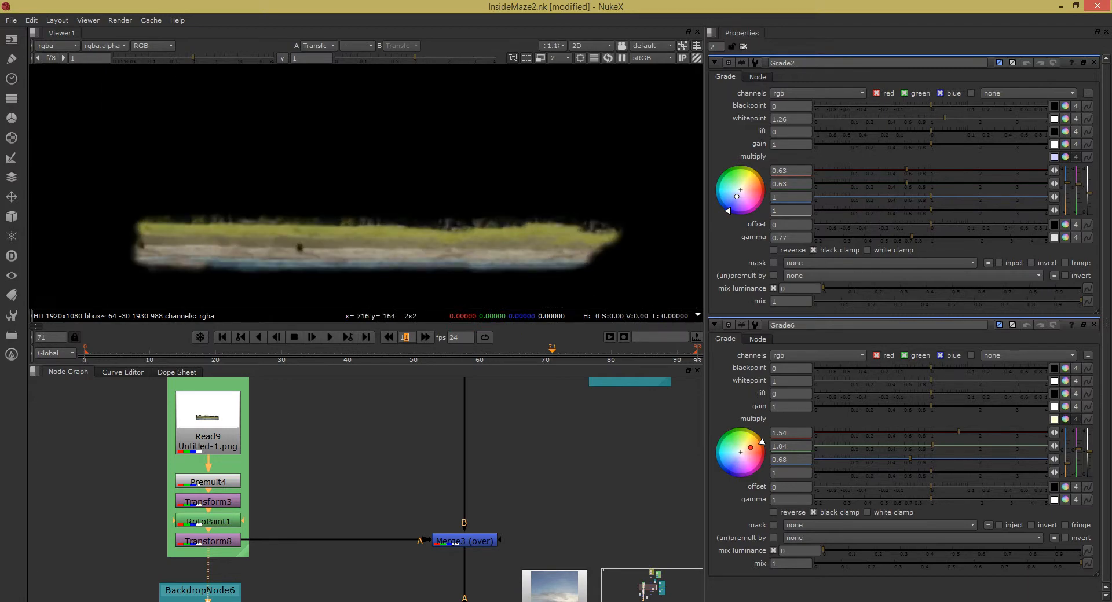
Open the RotoPaint1 settings, try a clone stroke at the grass strip's right end, and undo it.
{"action": "double_click", "coordinate": [208, 521]}
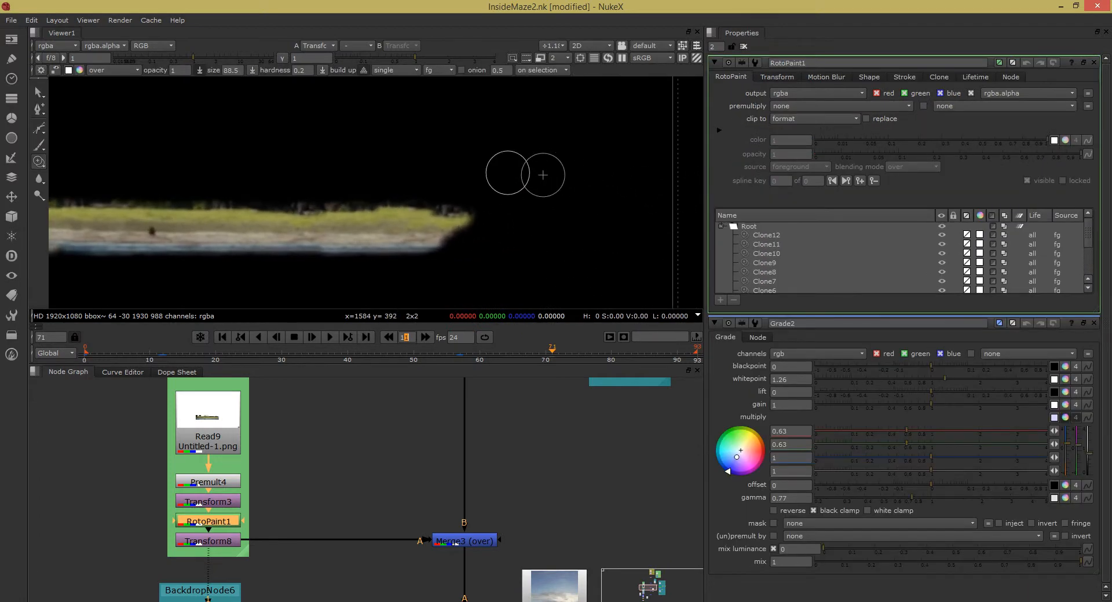
{"action": "mouse_move", "coordinate": [542, 175]}
{"action": "left_mouse_down"}
{"action": "mouse_move", "coordinate": [479, 242]}
{"action": "mouse_move", "coordinate": [511, 229]}
{"action": "mouse_move", "coordinate": [489, 254]}
{"action": "mouse_move", "coordinate": [521, 233]}
{"action": "left_mouse_up"}
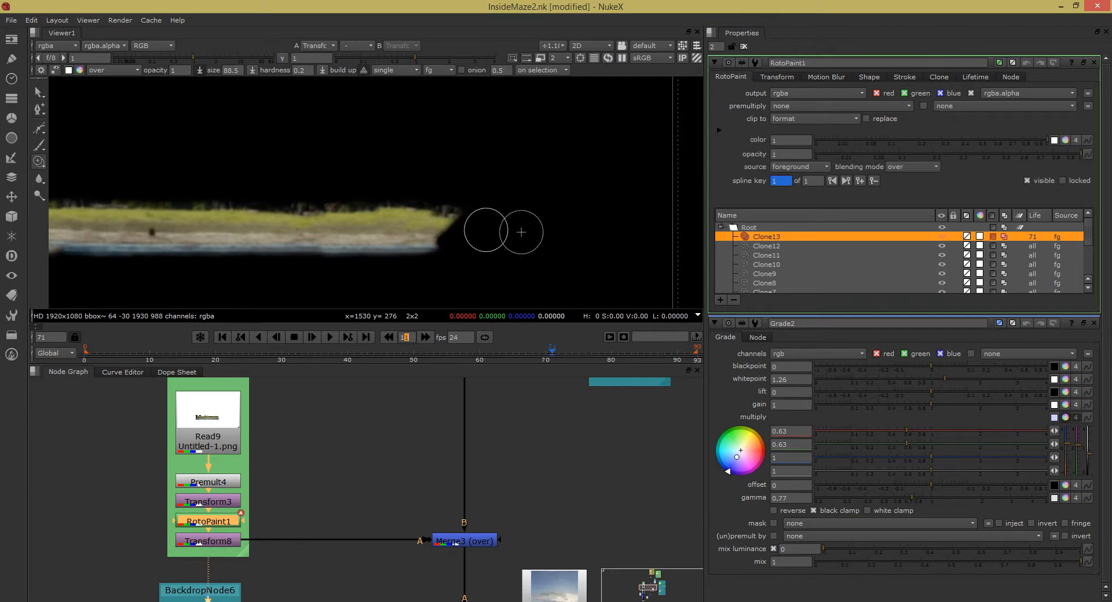
{"action": "key", "text": "ctrl+z"}
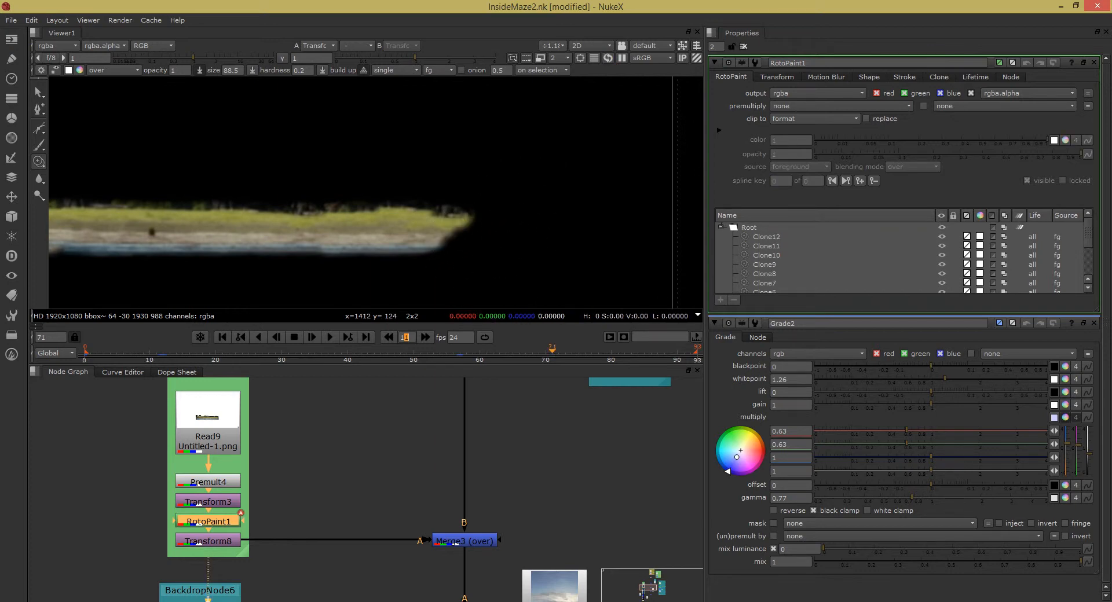
Show the output of the Tree group's Transform2 node in the viewer, fitted to the view.
{"action": "left_click_drag", "start_coordinate": [492, 400], "coordinate": [231, 576]}
{"action": "left_click", "coordinate": [369, 548]}
{"action": "key", "text": "1"}
{"action": "left_click", "coordinate": [414, 455]}
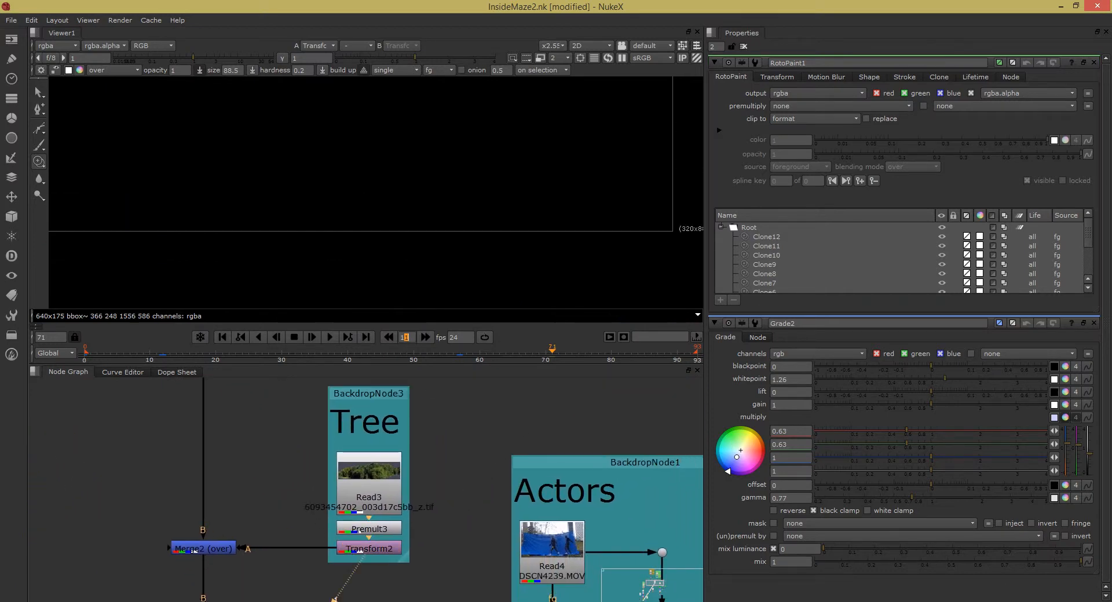
{"action": "scroll", "coordinate": [414, 455], "scroll_direction": "down", "scroll_amount": 2}
{"action": "key", "text": "f"}
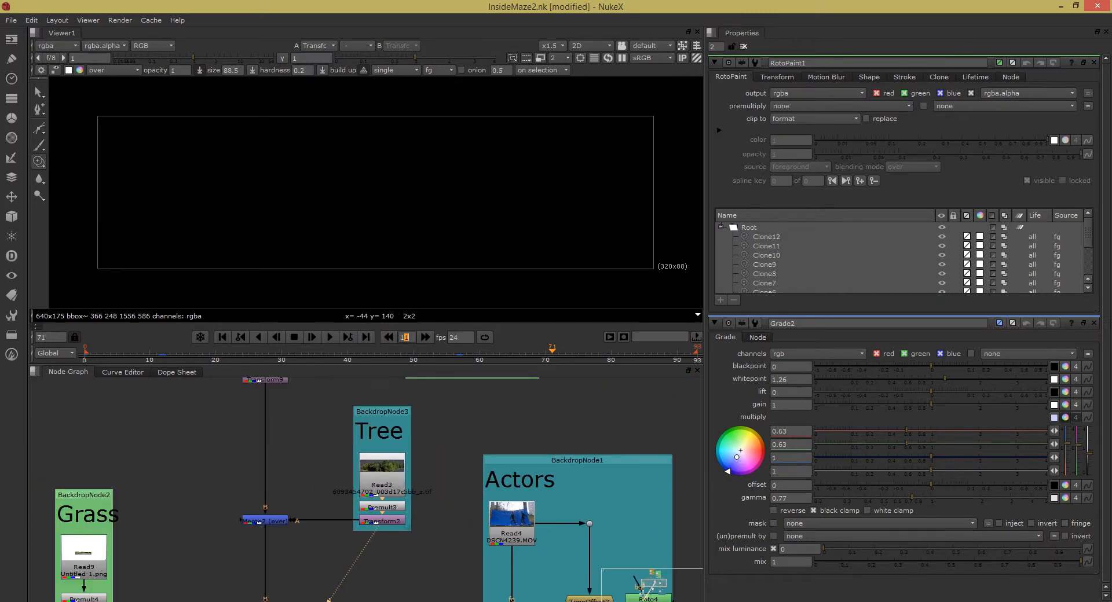
Return from the clone tool to the selection tool and close all open node properties.
{"action": "left_click", "coordinate": [39, 92]}
{"action": "mouse_move", "coordinate": [368, 535]}
{"action": "left_mouse_down"}
{"action": "mouse_move", "coordinate": [358, 486]}
{"action": "mouse_move", "coordinate": [348, 508]}
{"action": "left_mouse_up"}
{"action": "scroll", "coordinate": [359, 486], "scroll_direction": "up", "scroll_amount": 1}
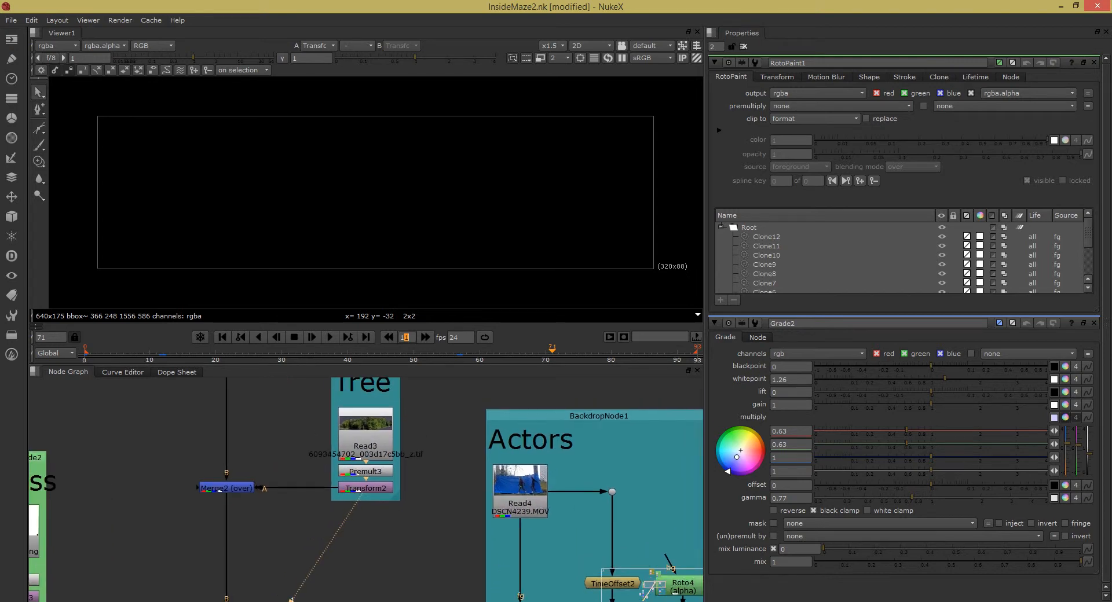
{"action": "key", "text": "ctrl+shift+a"}
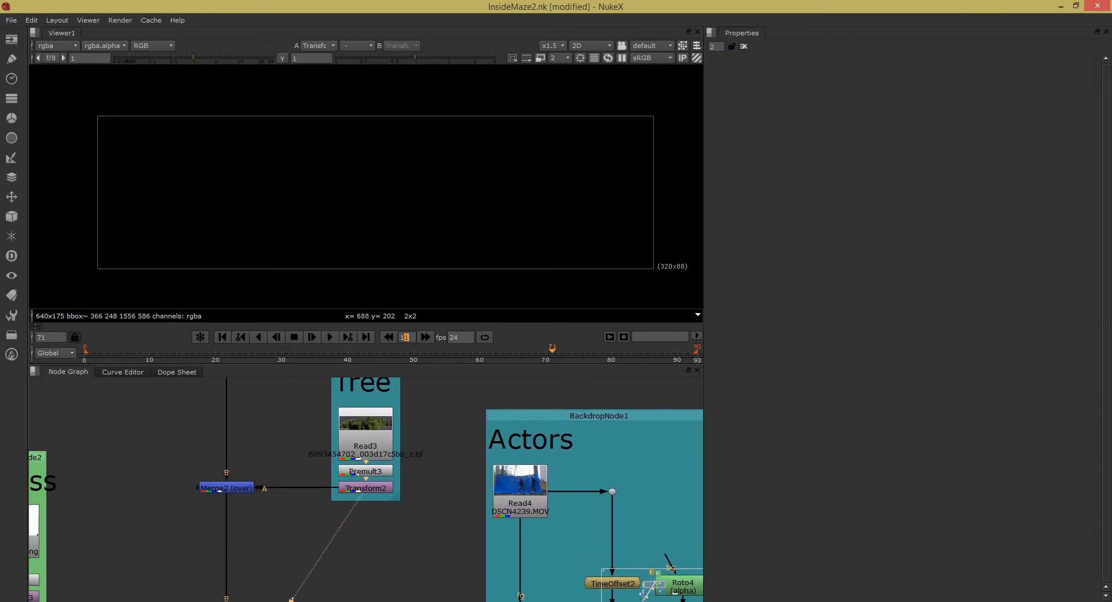
Show the Merge2 output in the viewer and examine the trees layered over the distant maze wall.
{"action": "scroll", "coordinate": [386, 491], "scroll_direction": "down", "scroll_amount": 3}
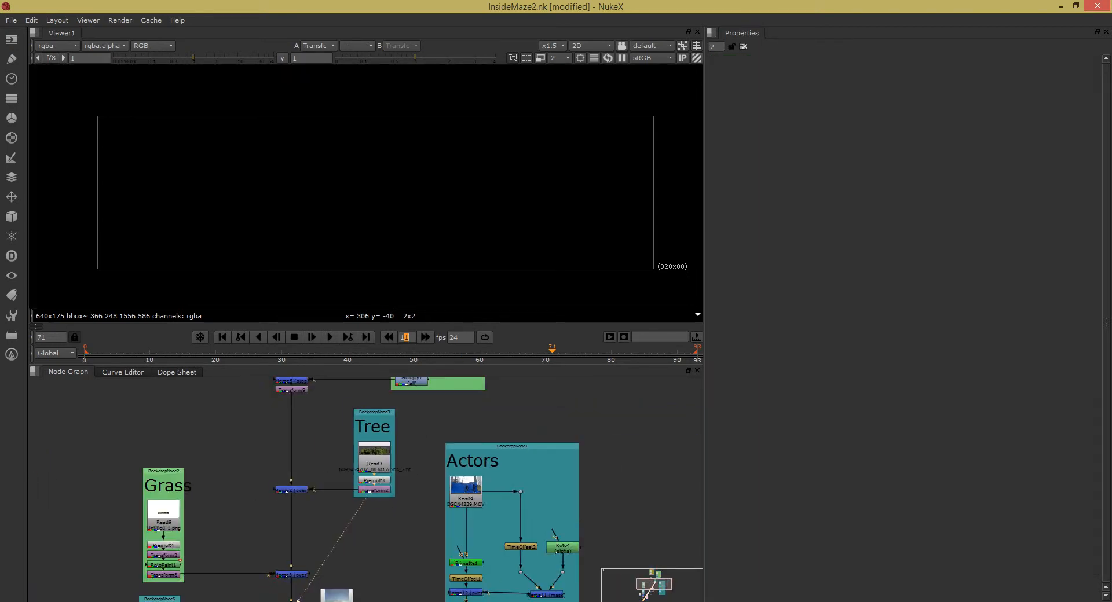
{"action": "left_click_drag", "start_coordinate": [301, 490], "coordinate": [299, 491]}
{"action": "scroll", "coordinate": [433, 220], "scroll_direction": "up", "scroll_amount": 3}
{"action": "left_click_drag", "start_coordinate": [415, 168], "coordinate": [434, 124]}
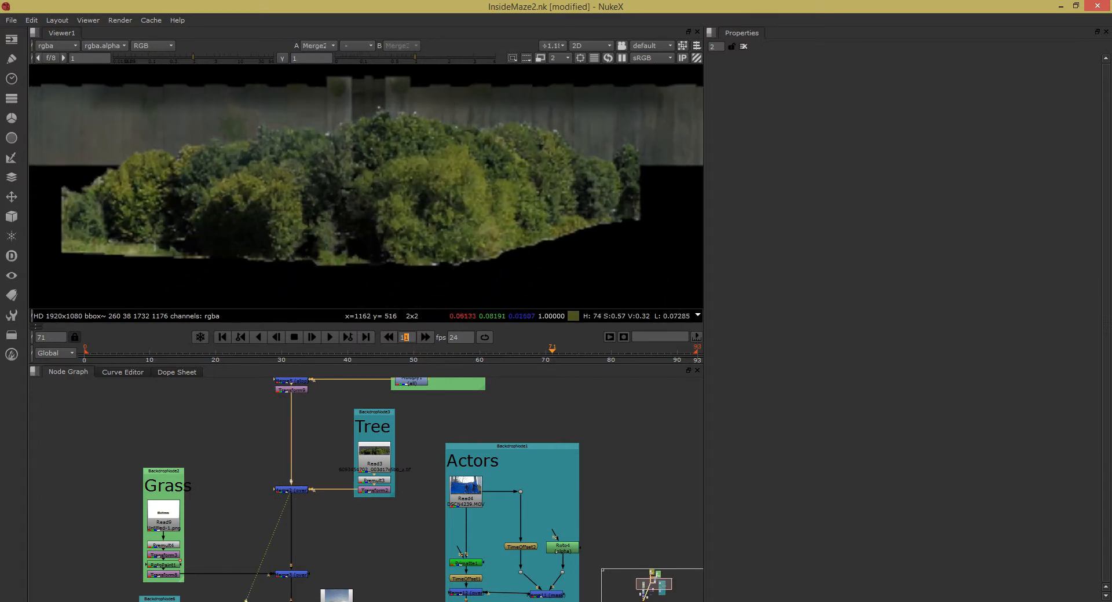
{"action": "scroll", "coordinate": [433, 123], "scroll_direction": "down", "scroll_amount": 3}
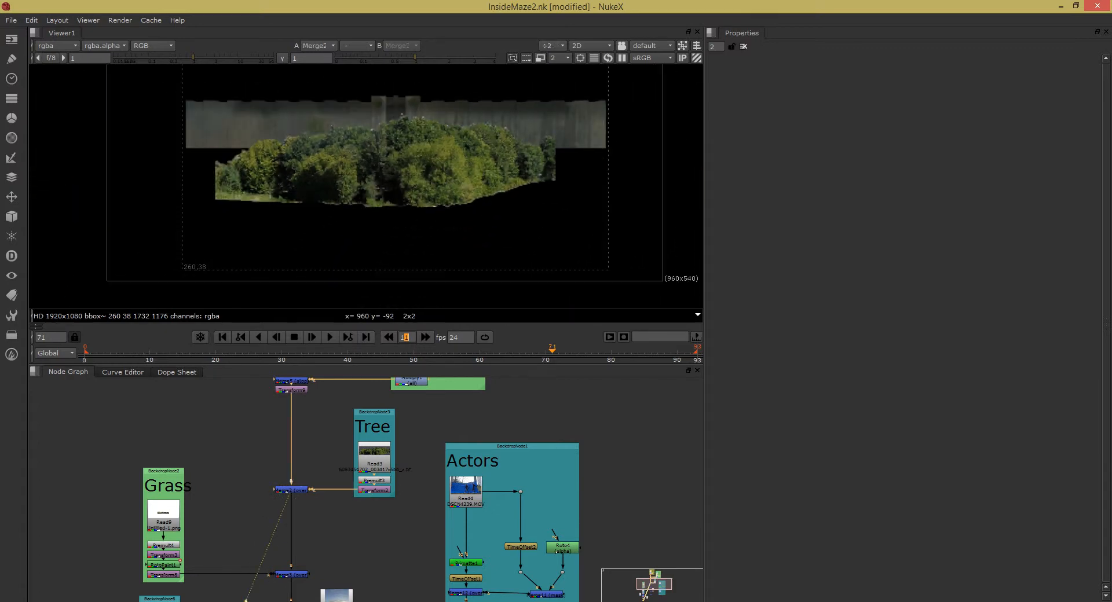
Trace the node graph from the BackMaze and Texture groups to Merge2 and the Tree branch, with the merged picture centred in the viewer.
{"action": "left_click_drag", "start_coordinate": [370, 415], "coordinate": [346, 582]}
{"action": "left_click", "coordinate": [296, 396]}
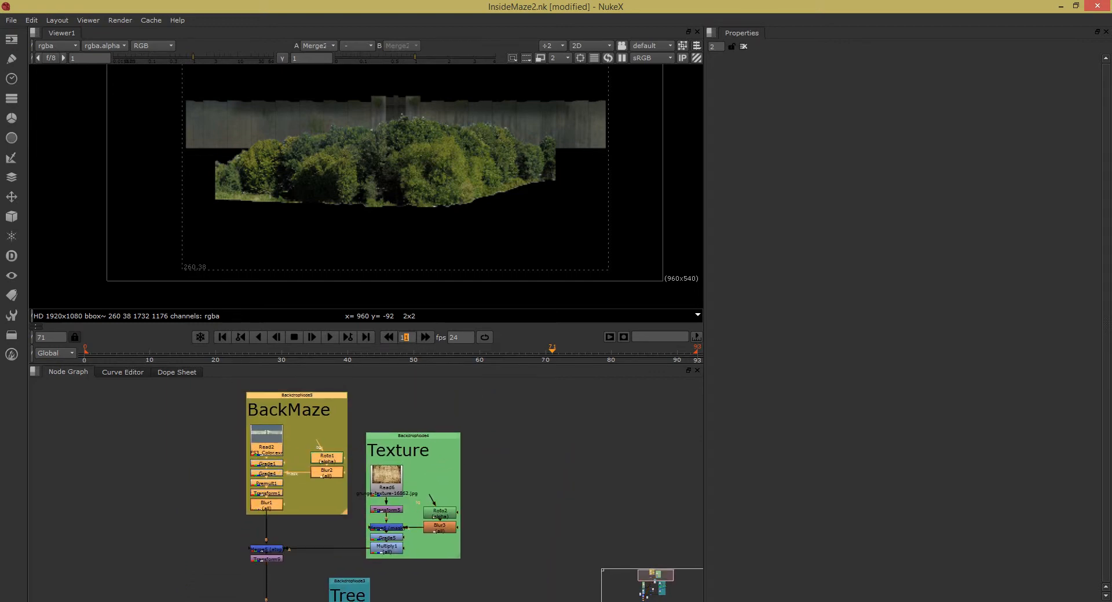
{"action": "left_click_drag", "start_coordinate": [297, 550], "coordinate": [296, 454]}
{"action": "scroll", "coordinate": [266, 568], "scroll_direction": "up", "scroll_amount": 6}
{"action": "left_click_drag", "start_coordinate": [266, 559], "coordinate": [290, 530]}
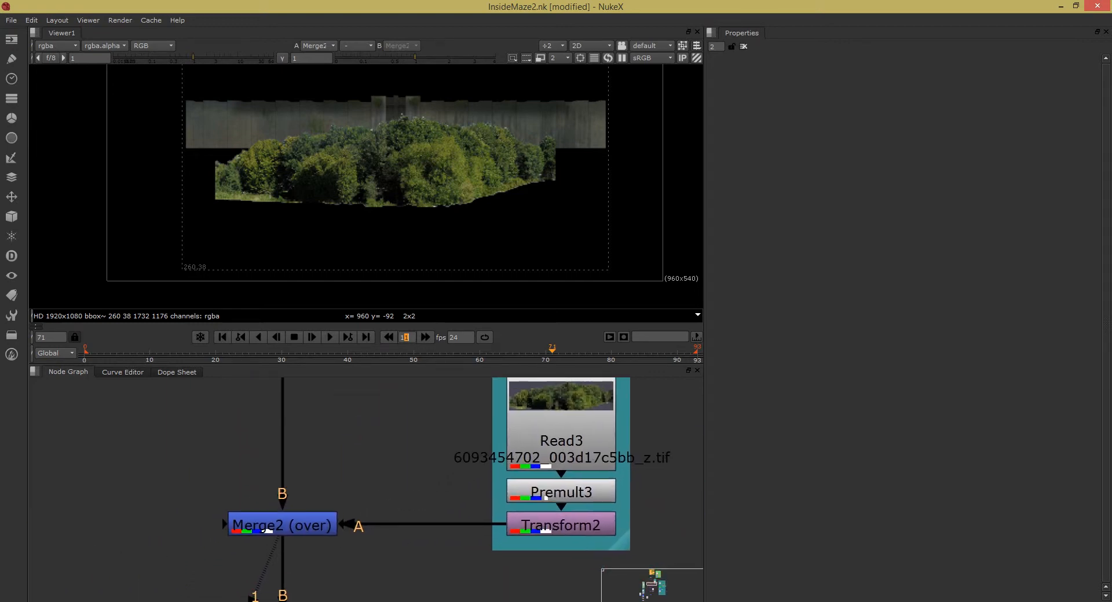
{"action": "left_click", "coordinate": [285, 525]}
{"action": "scroll", "coordinate": [295, 596], "scroll_direction": "down", "scroll_amount": 6}
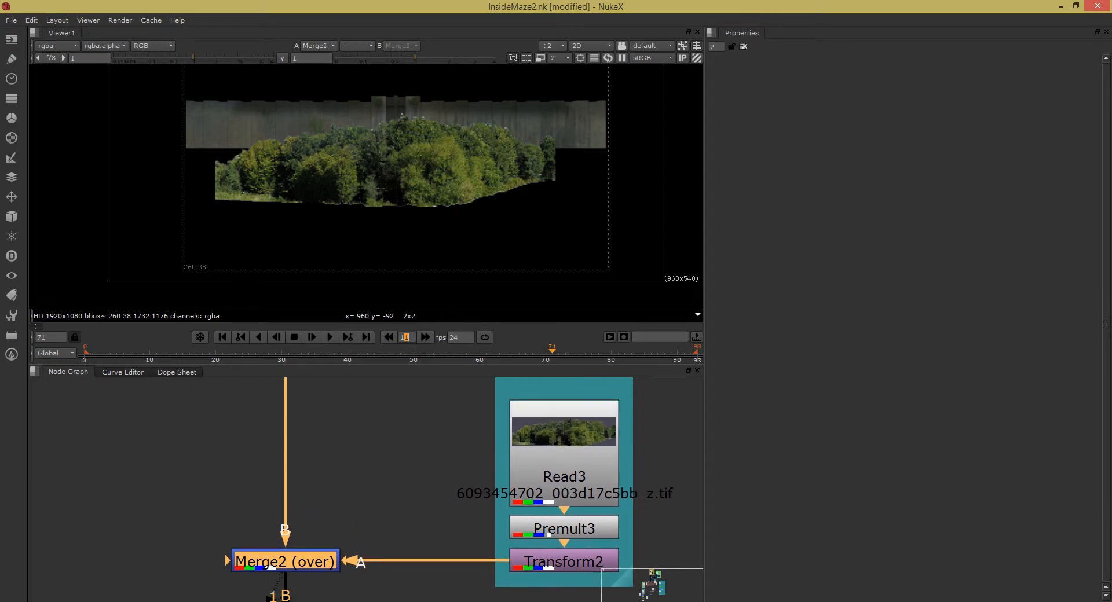
{"action": "left_click_drag", "start_coordinate": [303, 519], "coordinate": [296, 484]}
{"action": "scroll", "coordinate": [297, 525], "scroll_direction": "up", "scroll_amount": 4}
{"action": "scroll", "coordinate": [296, 550], "scroll_direction": "down", "scroll_amount": 6}
{"action": "scroll", "coordinate": [296, 551], "scroll_direction": "up", "scroll_amount": 5}
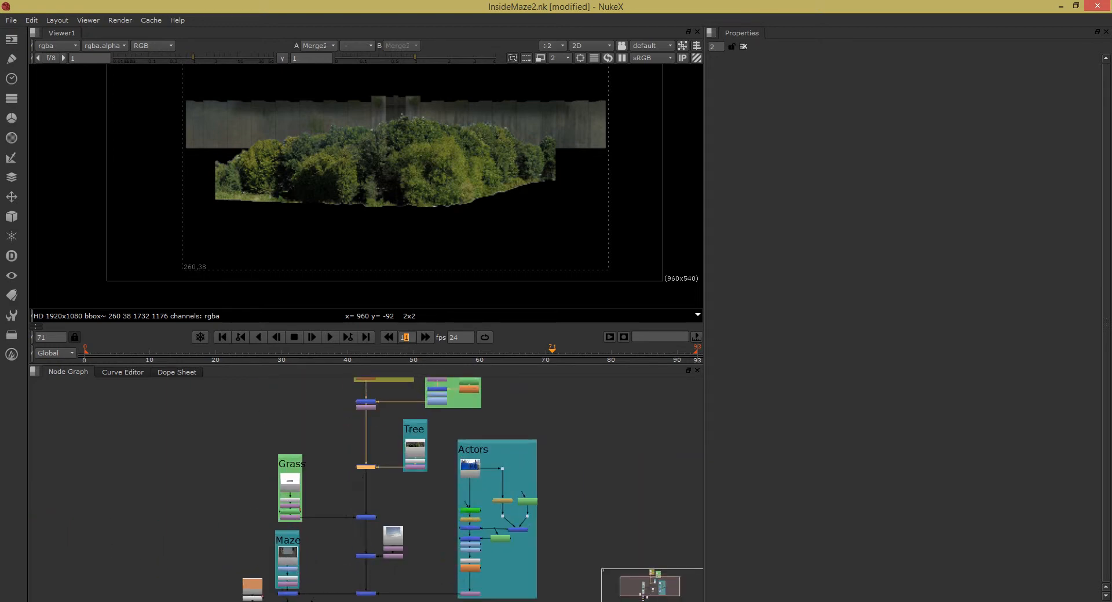
{"action": "left_click_drag", "start_coordinate": [394, 104], "coordinate": [397, 170]}
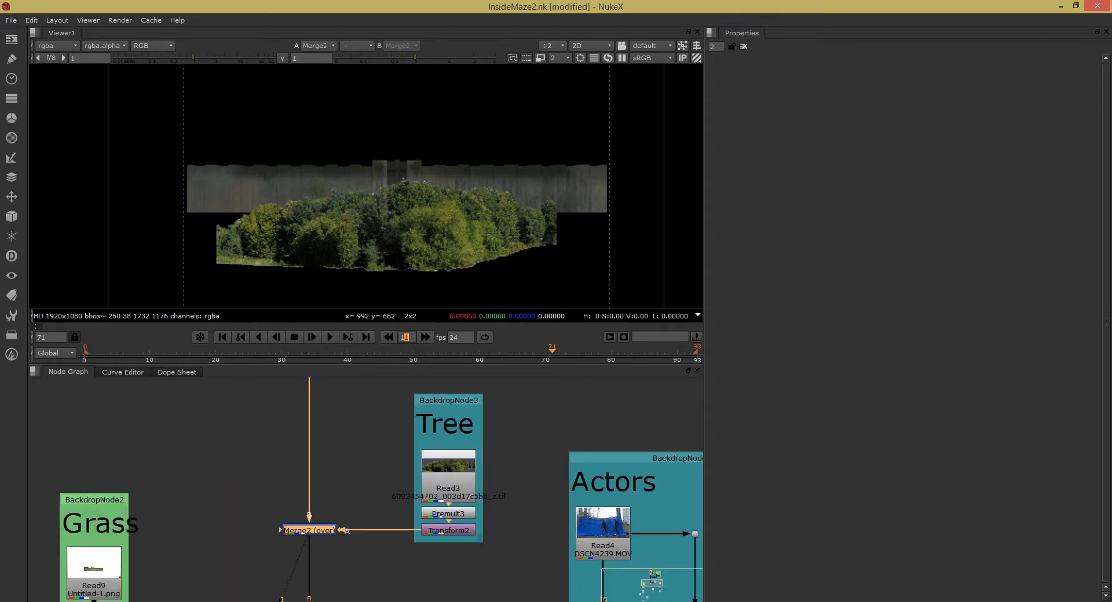
Select the Merge3 node where the Grass branch joins the main merge chain.
{"action": "scroll", "coordinate": [397, 170], "scroll_direction": "up", "scroll_amount": 1}
{"action": "left_click_drag", "start_coordinate": [376, 555], "coordinate": [411, 460]}
{"action": "scroll", "coordinate": [389, 549], "scroll_direction": "down", "scroll_amount": 2}
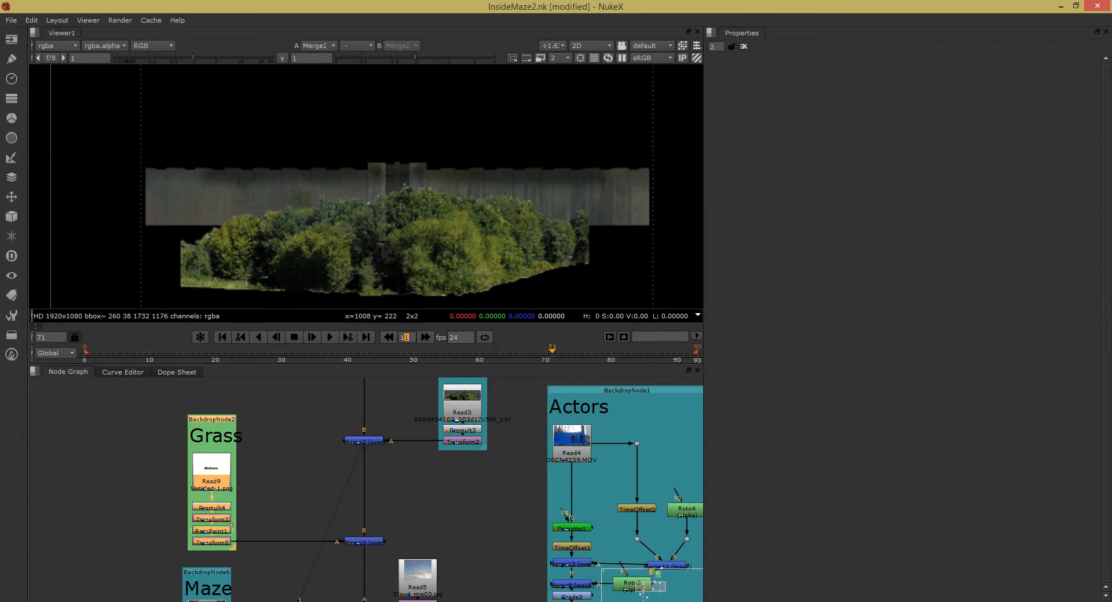
{"action": "scroll", "coordinate": [364, 542], "scroll_direction": "up", "scroll_amount": 3}
{"action": "left_click", "coordinate": [363, 541]}
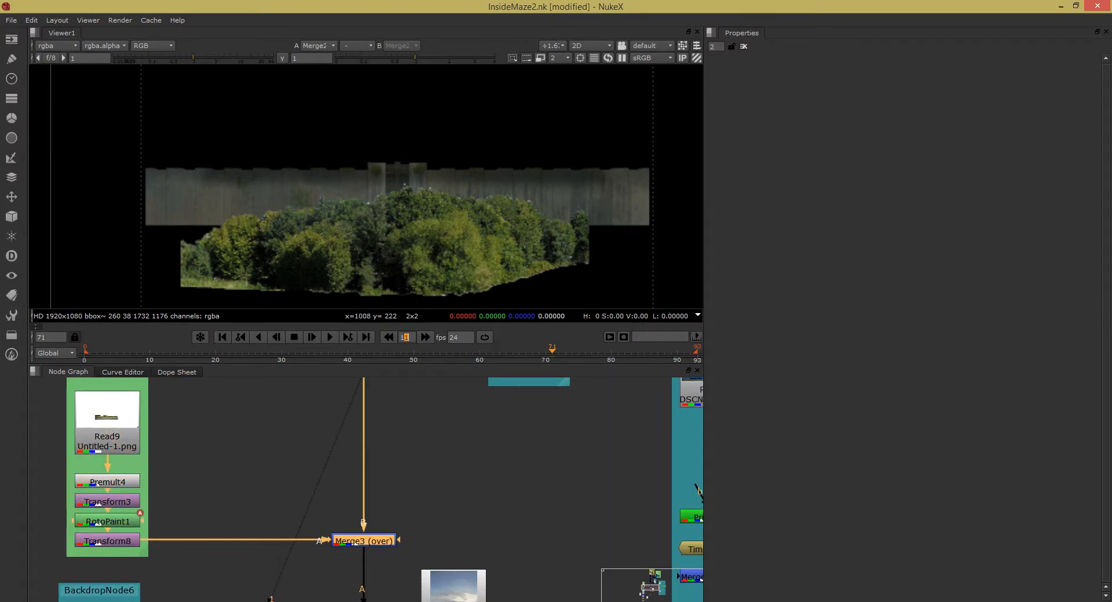
Disable and re-enable the Tree group's Premult3 node to compare the Merge2 picture with and without premultiplication.
{"action": "left_click_drag", "start_coordinate": [394, 431], "coordinate": [321, 563]}
{"action": "left_click", "coordinate": [447, 486]}
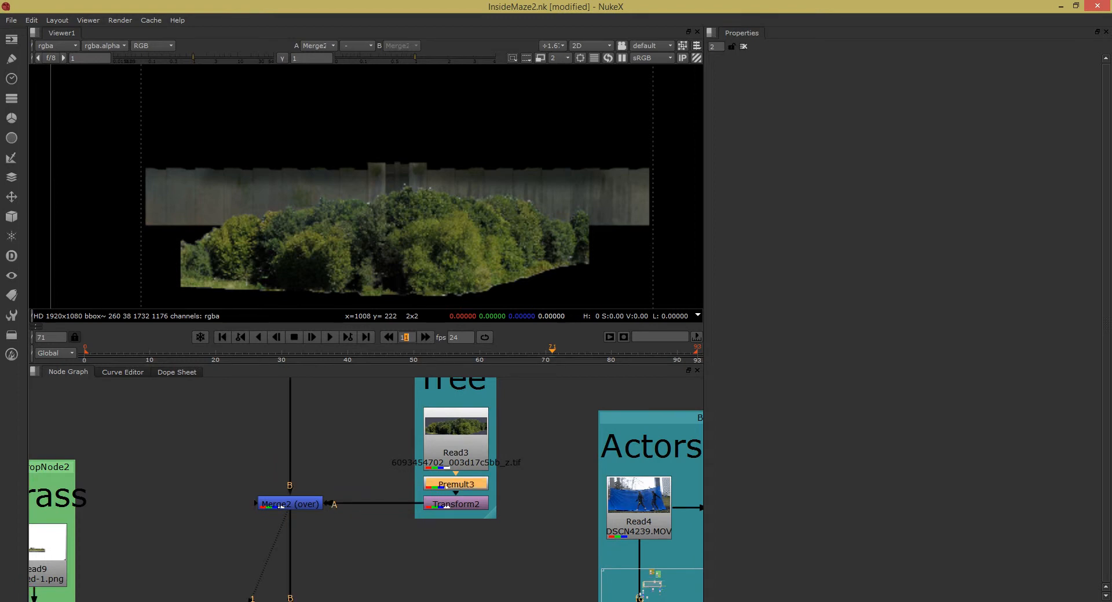
{"action": "key", "text": "d"}
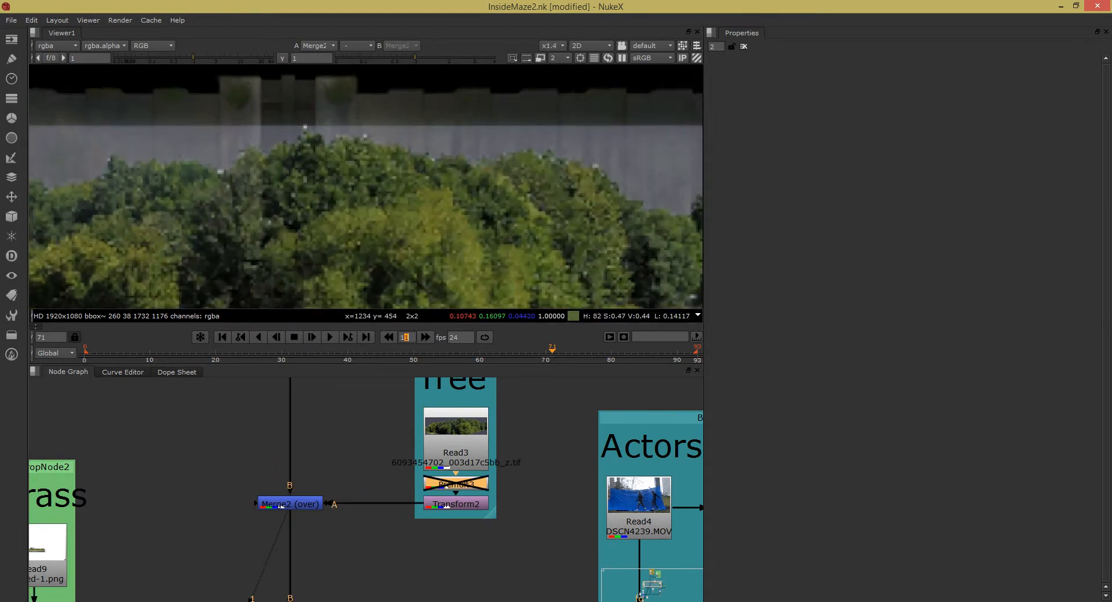
{"action": "left_click", "coordinate": [281, 505]}
{"action": "scroll", "coordinate": [466, 268], "scroll_direction": "up", "scroll_amount": 1}
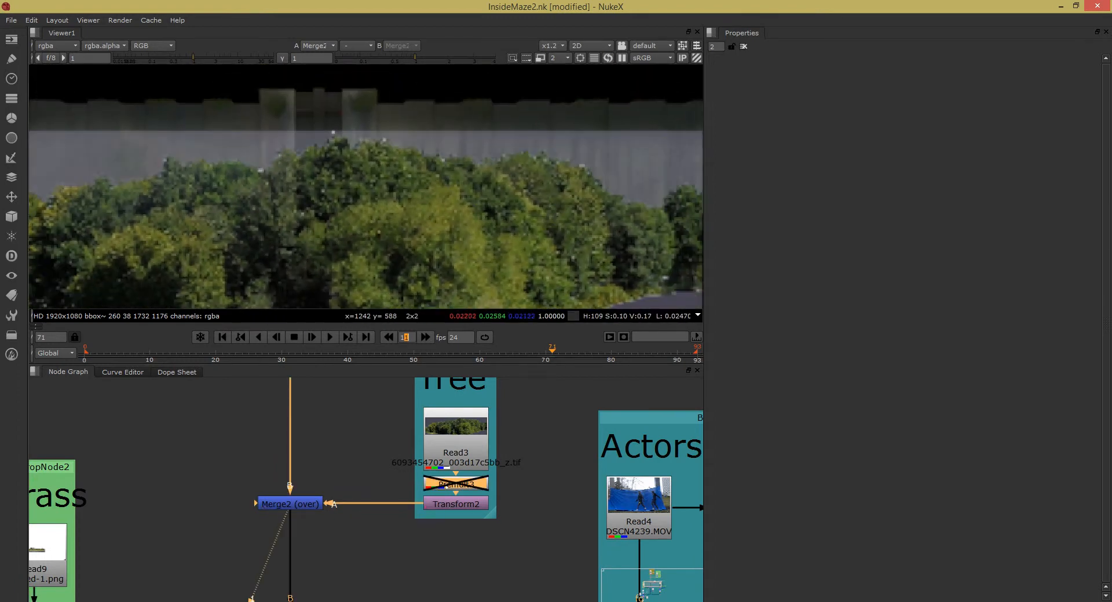
{"action": "key", "text": "d"}
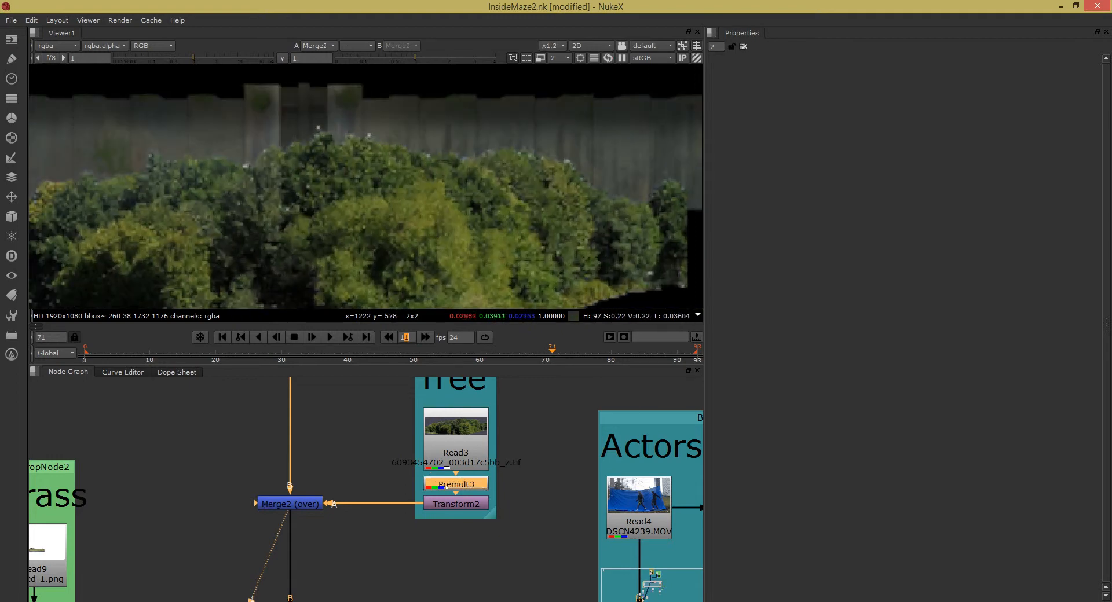
Disable and re-enable the Tree group's Transform2 node to compare the tree placement, and fit the picture to the viewer.
{"action": "left_click", "coordinate": [456, 504]}
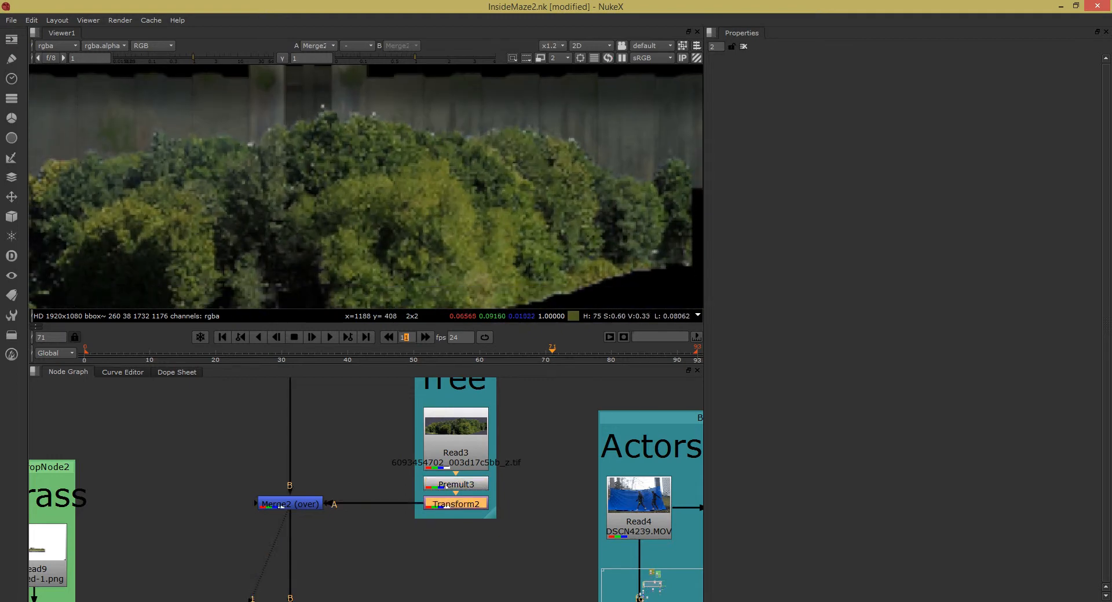
{"action": "key", "text": "d"}
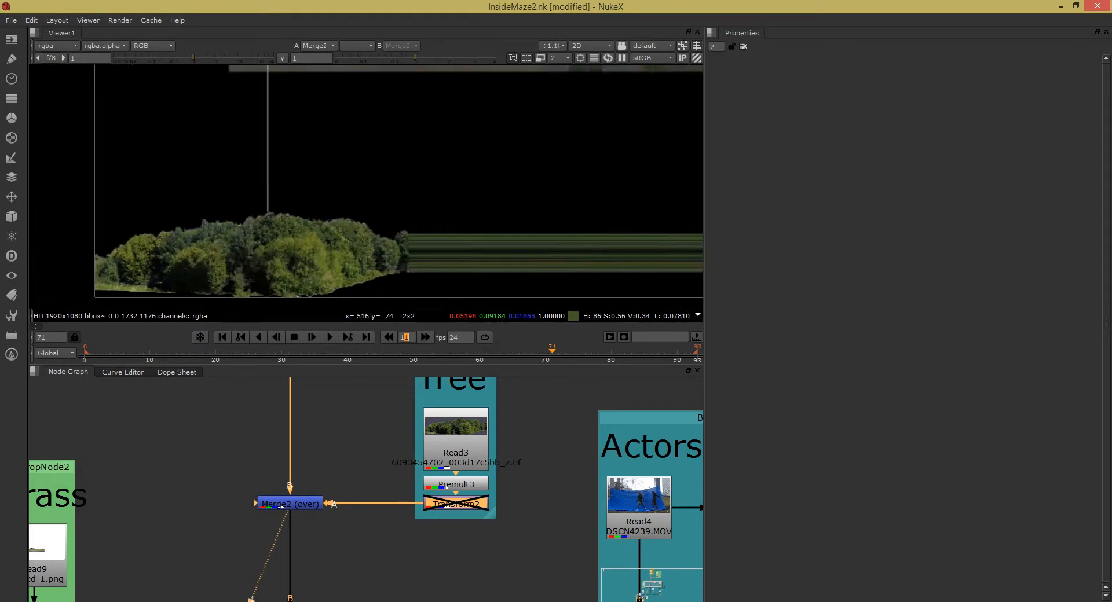
{"action": "key", "text": "d"}
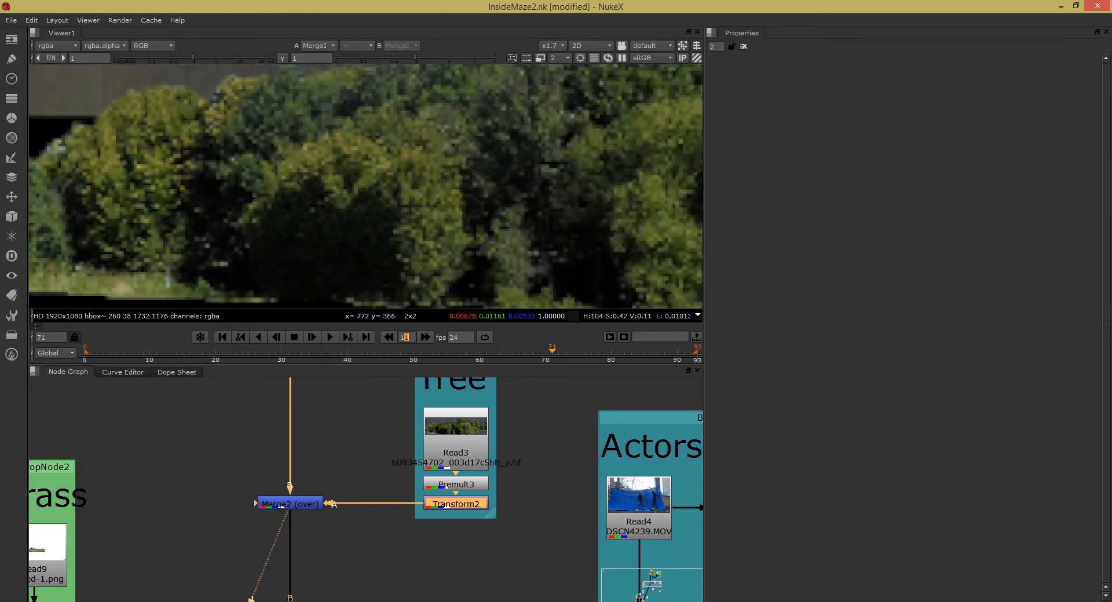
{"action": "key", "text": "f"}
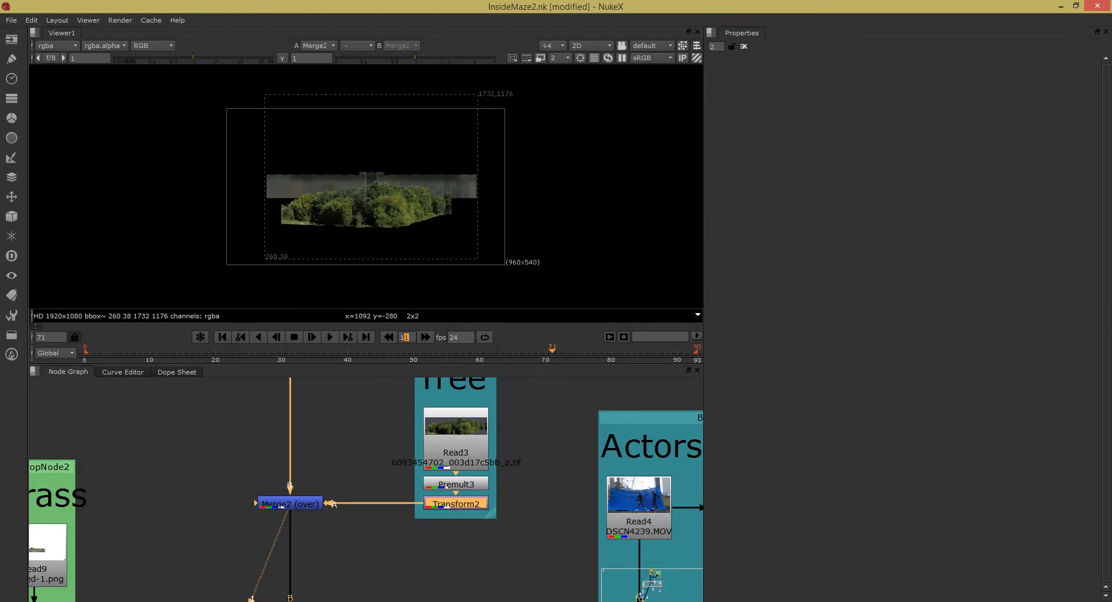
Show the Merge3 output in the viewer and examine the grass layered in front of the trees.
{"action": "scroll", "coordinate": [281, 506], "scroll_direction": "down", "scroll_amount": 5}
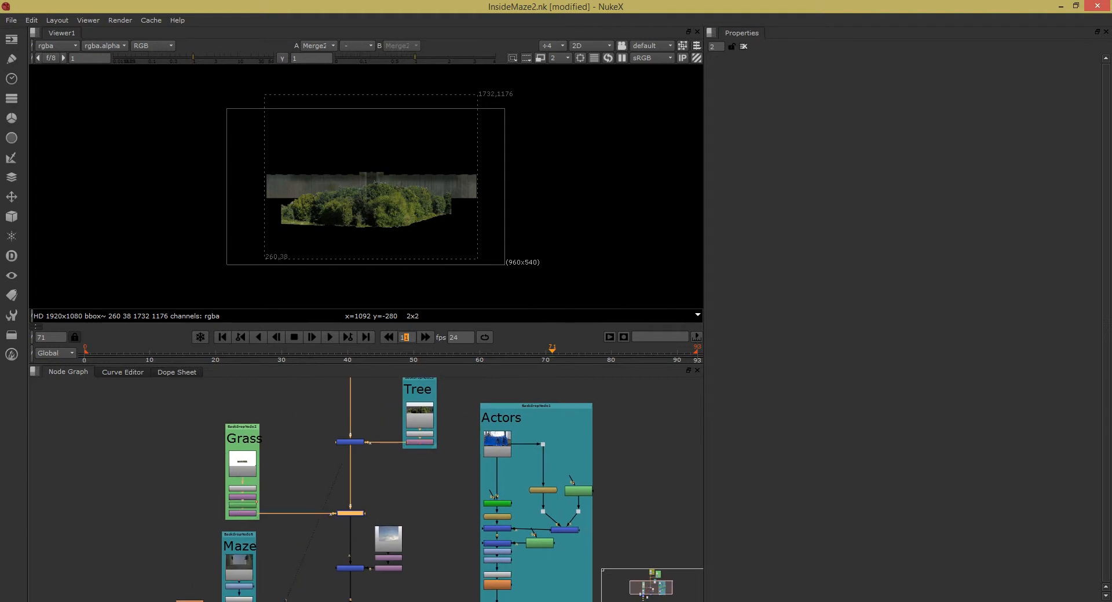
{"action": "key", "text": "1"}
{"action": "scroll", "coordinate": [352, 219], "scroll_direction": "up", "scroll_amount": 6}
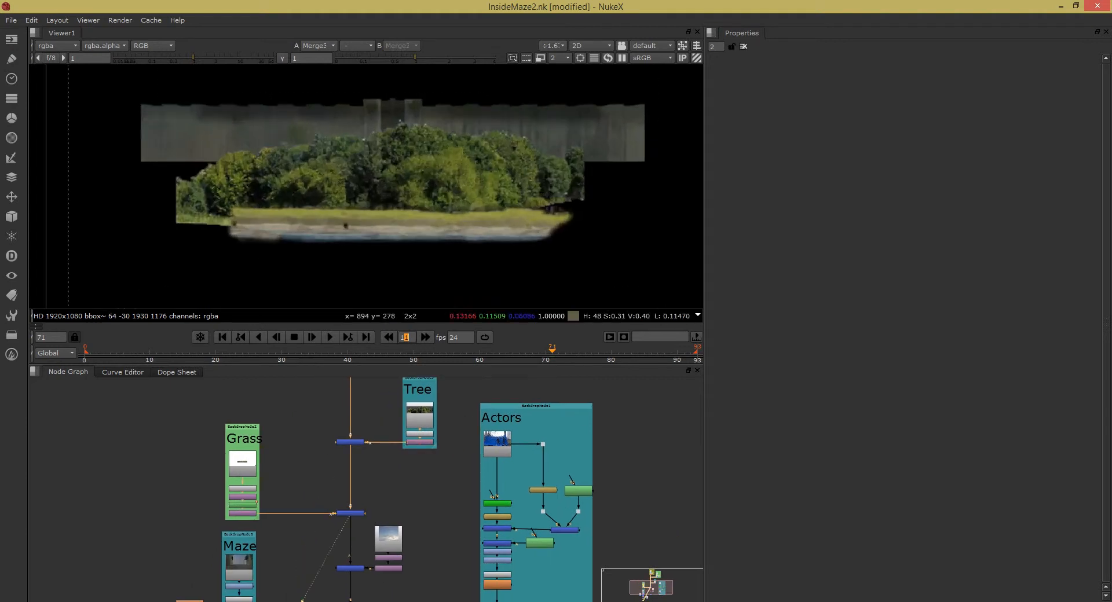
Show the sky merge below Merge3 in the viewer, followed by Merge7, where the Actors branch joins.
{"action": "scroll", "coordinate": [352, 219], "scroll_direction": "down", "scroll_amount": 5}
{"action": "left_click_drag", "start_coordinate": [360, 463], "coordinate": [366, 418]}
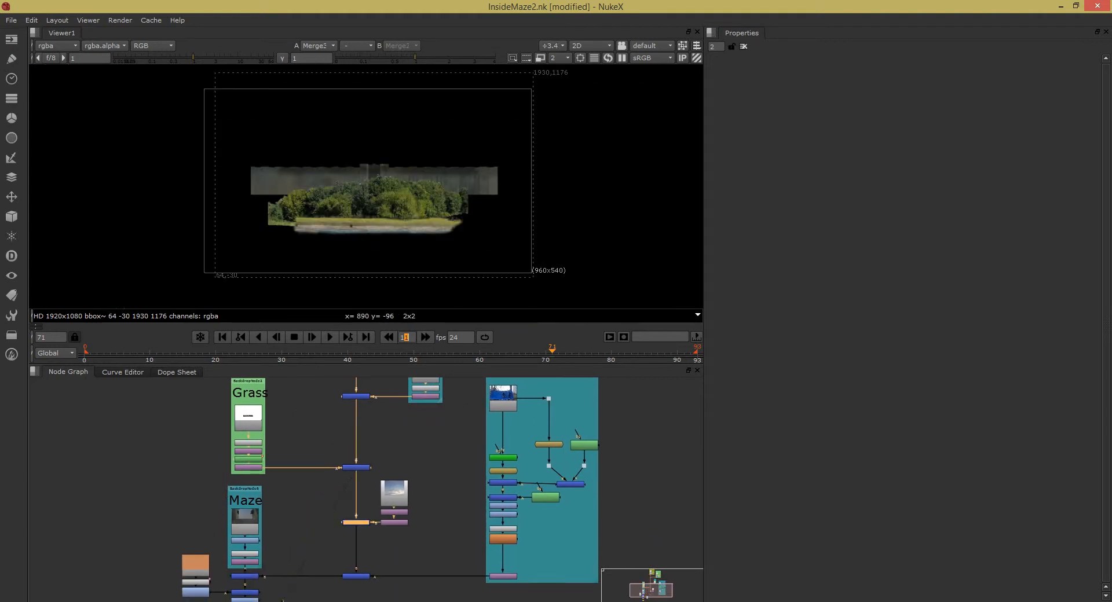
{"action": "key", "text": "1"}
{"action": "left_click_drag", "start_coordinate": [356, 526], "coordinate": [385, 478]}
{"action": "left_click", "coordinate": [385, 528]}
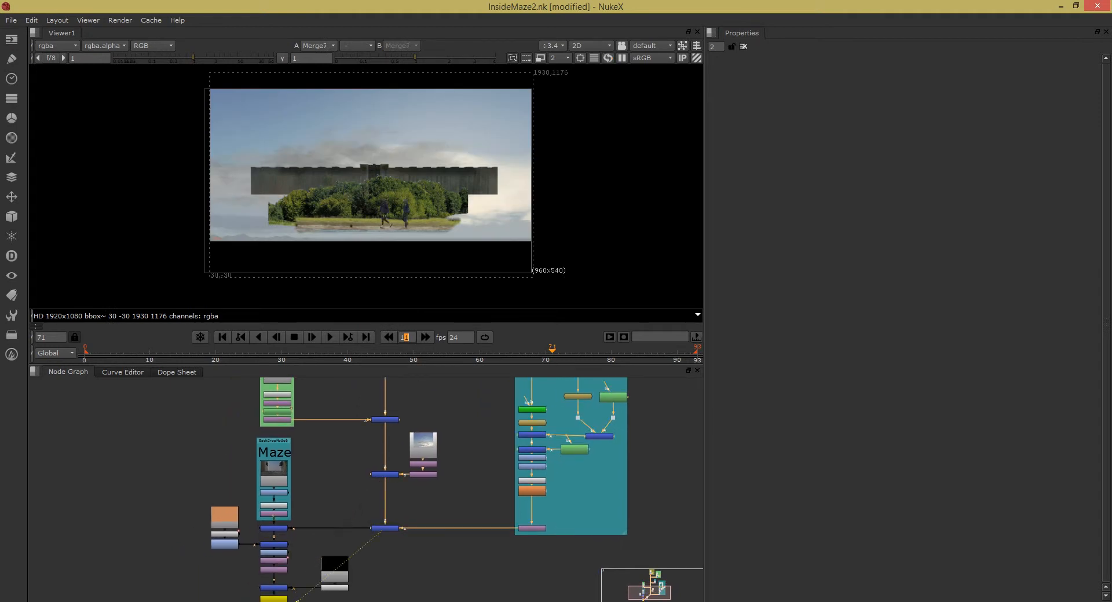
Show the Merge1 output in the viewer, where the Maze group joins the composite.
{"action": "left_click_drag", "start_coordinate": [384, 528], "coordinate": [422, 448]}
{"action": "left_click", "coordinate": [311, 394]}
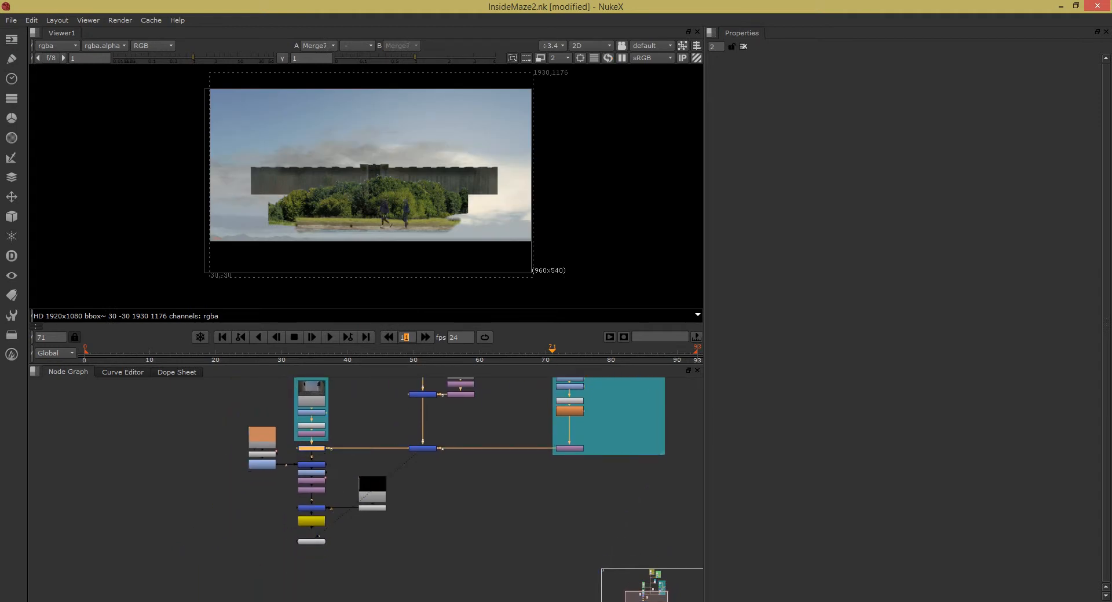
{"action": "key", "text": "1"}
{"action": "left_click_drag", "start_coordinate": [359, 431], "coordinate": [375, 422]}
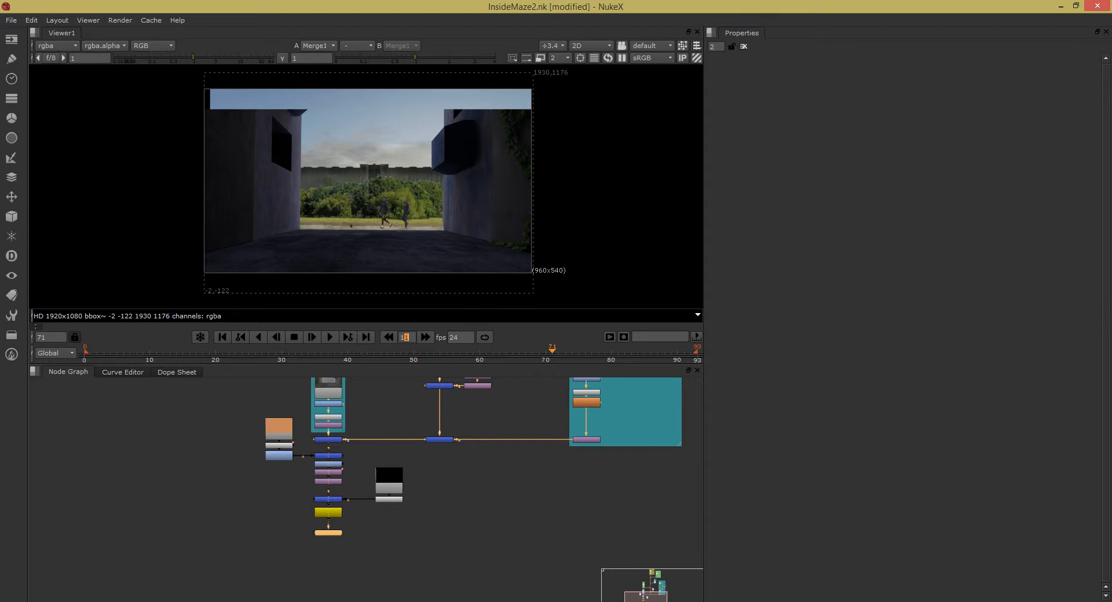
Show the Write1 output in the viewer and examine the final Transform10, Crop1 and Merge9 chain above it.
{"action": "left_click", "coordinate": [328, 513]}
{"action": "key", "text": "1"}
{"action": "scroll", "coordinate": [340, 180], "scroll_direction": "up", "scroll_amount": 1}
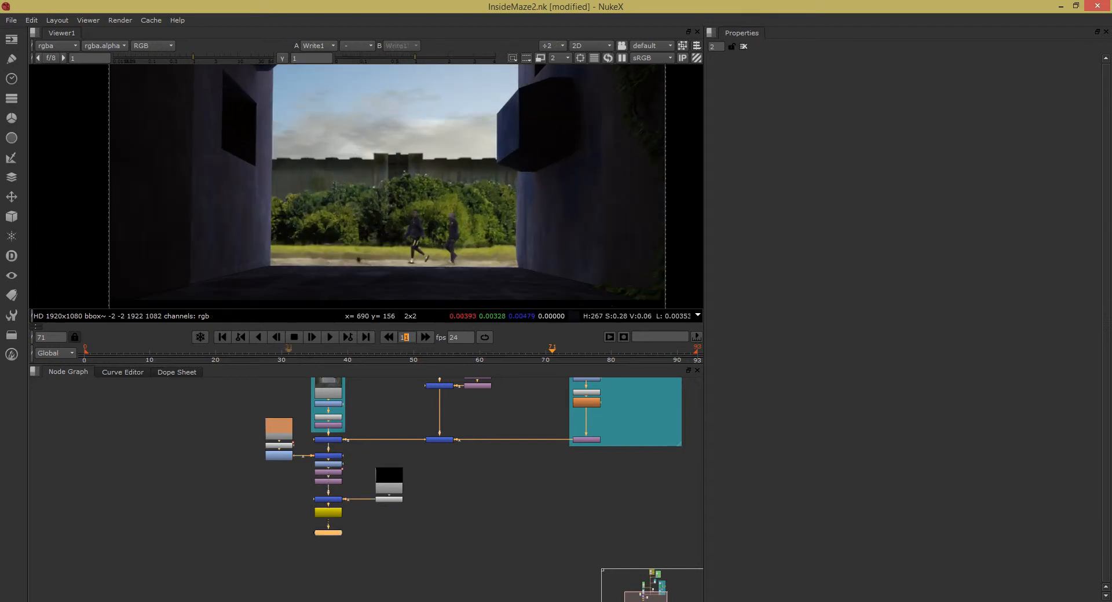
{"action": "scroll", "coordinate": [332, 500], "scroll_direction": "up", "scroll_amount": 6}
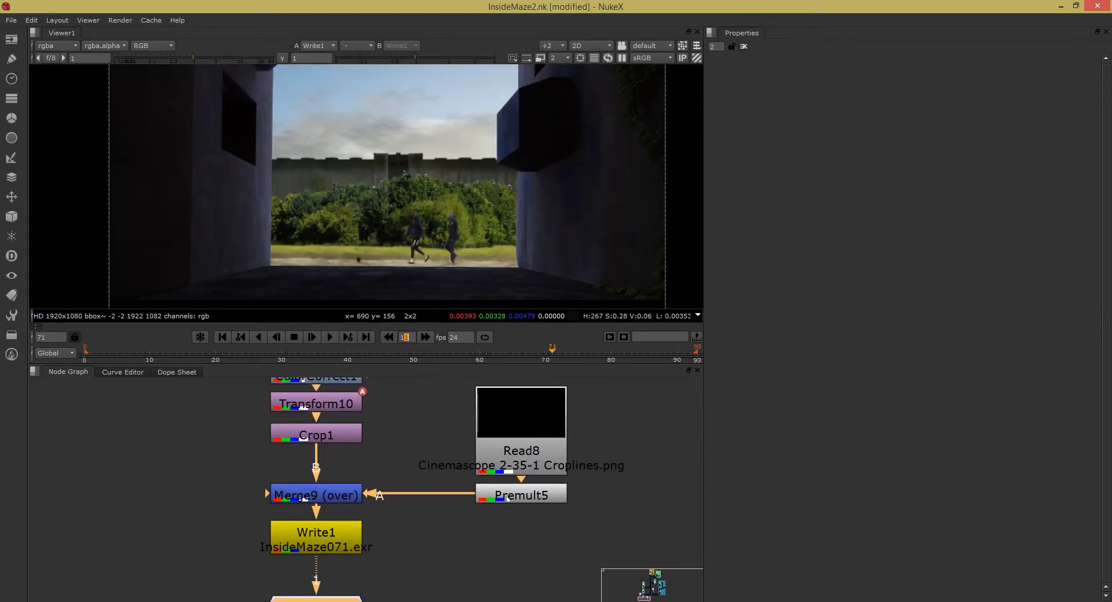
Scrub the timeline to frame 93 to review the final composite in motion, with the whole picture fitted to the viewer.
{"action": "left_click_drag", "start_coordinate": [262, 354], "coordinate": [578, 351]}
{"action": "key", "text": "f"}
{"action": "left_click_drag", "start_coordinate": [395, 352], "coordinate": [691, 351]}
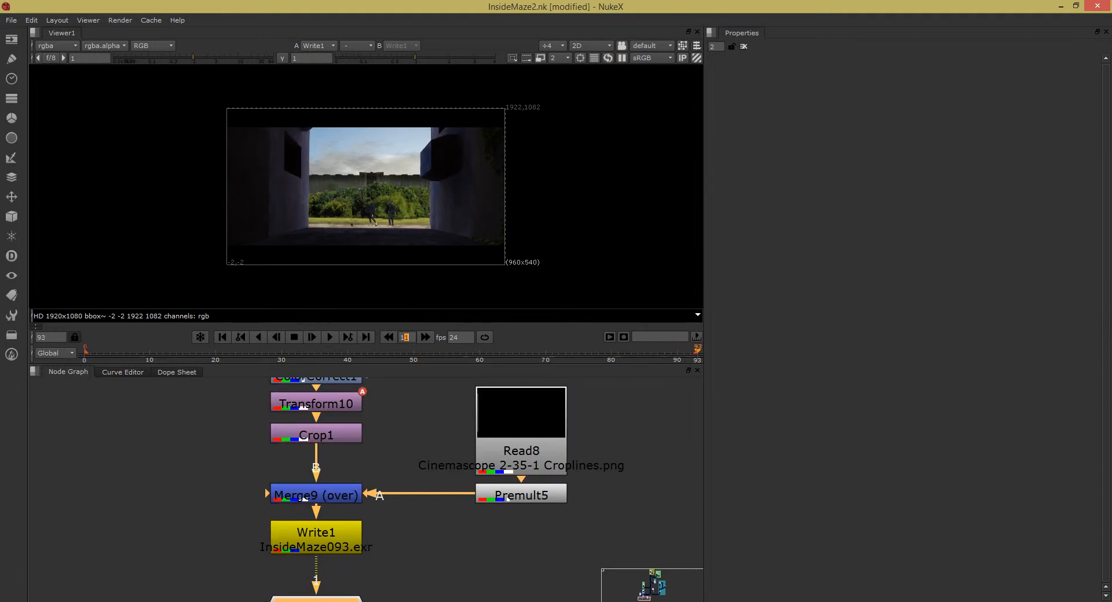
Open the Transform10 properties, compare its animated scale at frames 0 and 93, and close the properties.
{"action": "left_click_drag", "start_coordinate": [399, 434], "coordinate": [446, 462]}
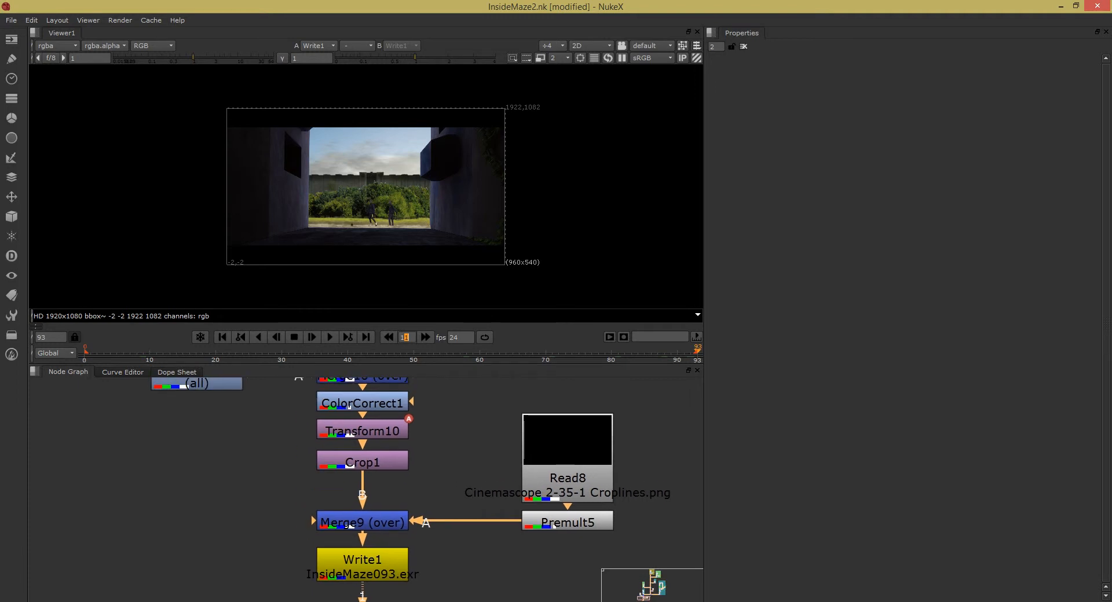
{"action": "left_click", "coordinate": [362, 430]}
{"action": "double_click", "coordinate": [363, 431]}
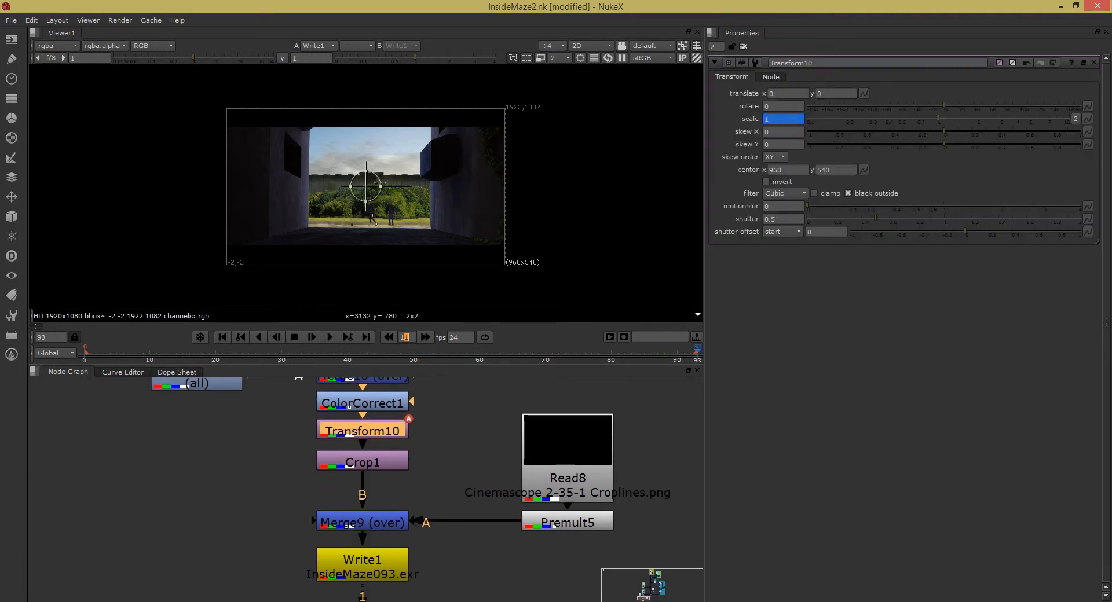
{"action": "type", "text": "1.05"}
{"action": "key", "text": "Return"}
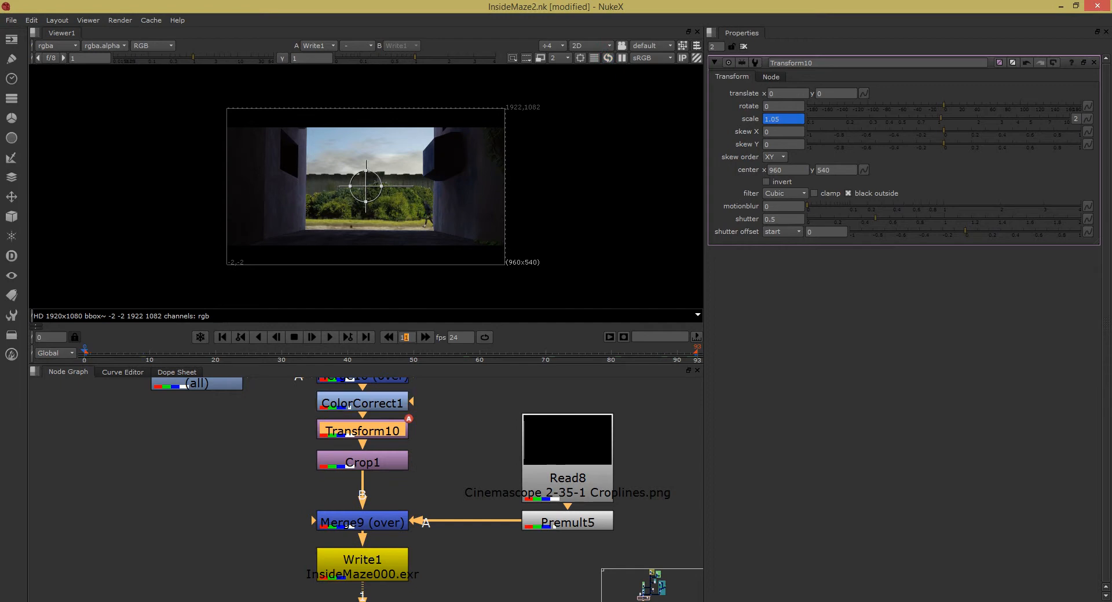
{"action": "key", "text": "l"}
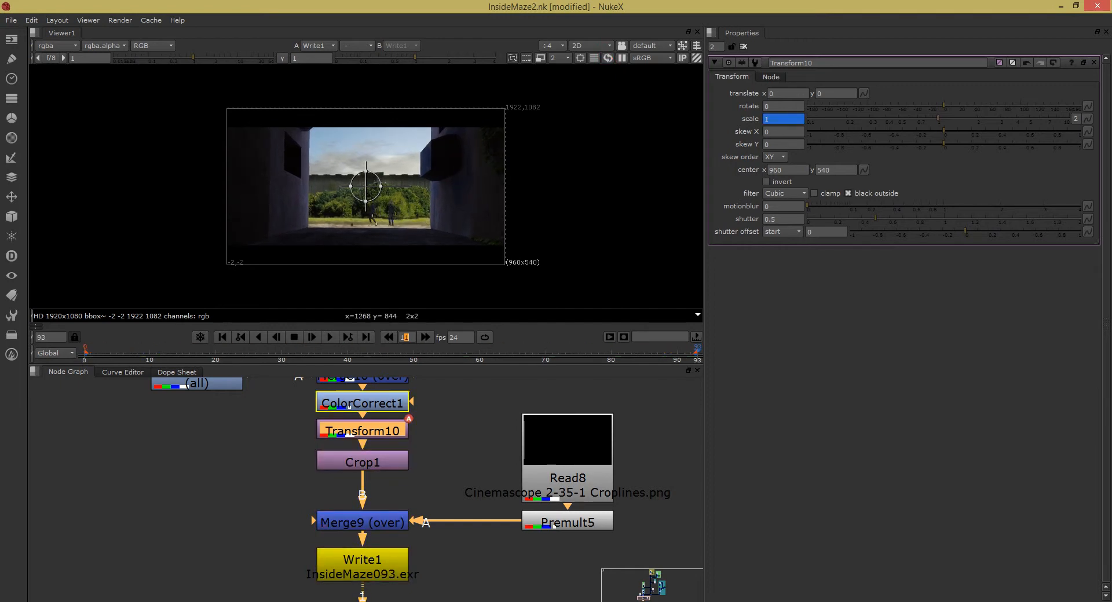
{"action": "scroll", "coordinate": [383, 196], "scroll_direction": "up", "scroll_amount": 5}
{"action": "scroll", "coordinate": [371, 196], "scroll_direction": "down", "scroll_amount": 5}
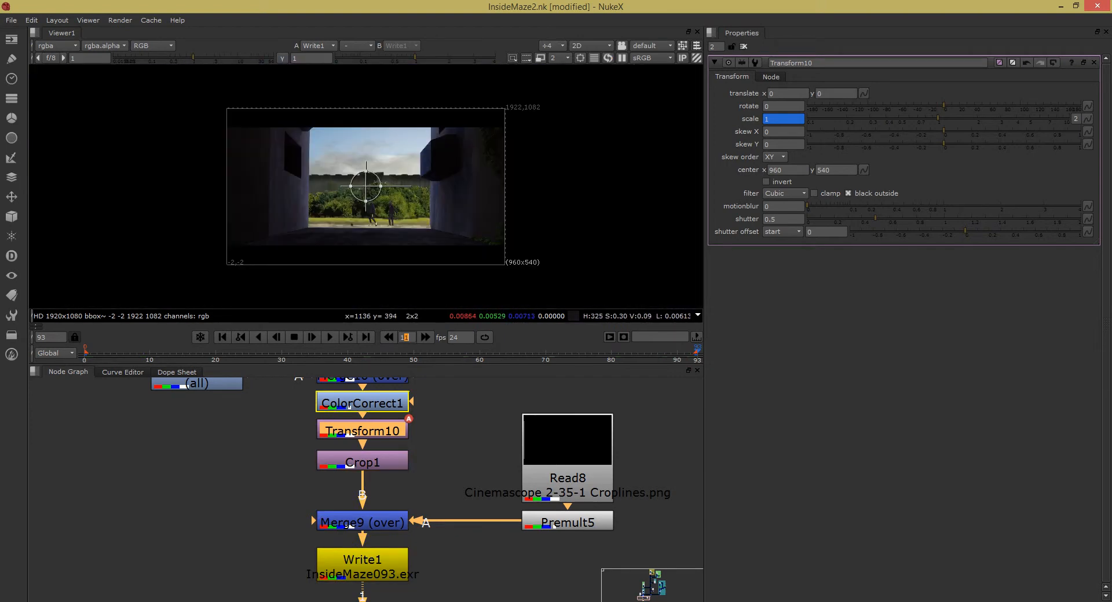
{"action": "left_click", "coordinate": [1094, 62]}
Examine the final composite closely in the viewer at frame 93 and return to the full-frame view.
{"action": "scroll", "coordinate": [391, 203], "scroll_direction": "up", "scroll_amount": 6}
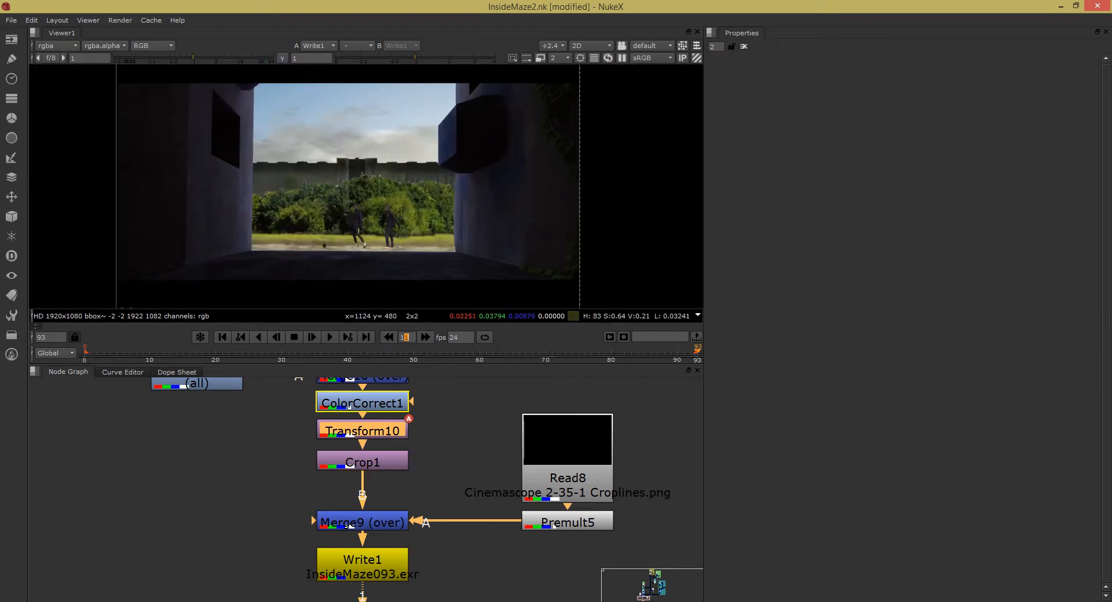
{"action": "scroll", "coordinate": [366, 186], "scroll_direction": "down", "scroll_amount": 6}
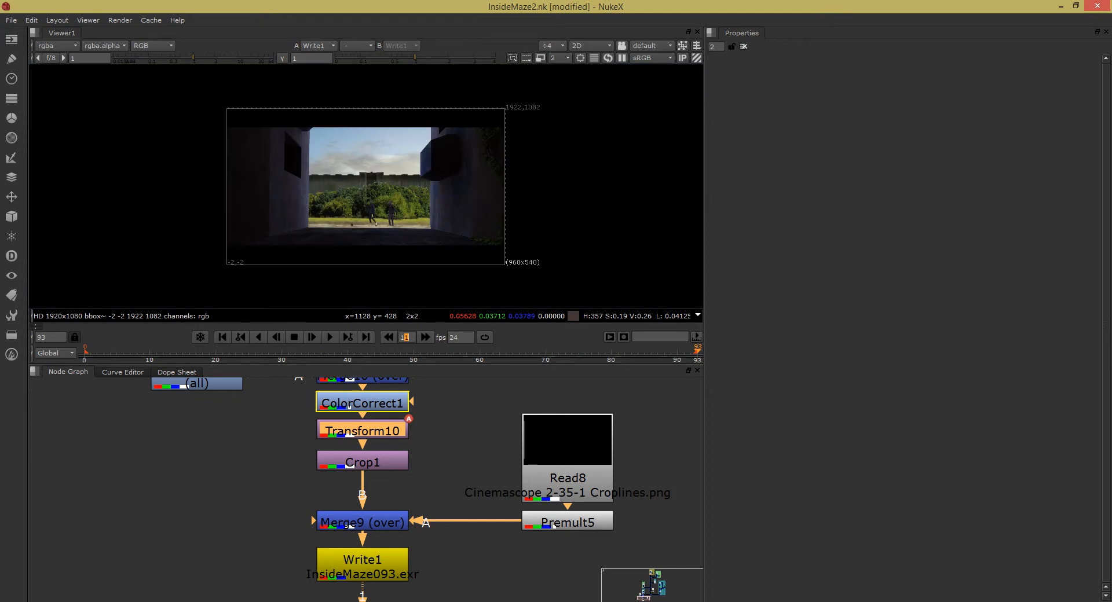
{"action": "scroll", "coordinate": [394, 155], "scroll_direction": "up", "scroll_amount": 2}
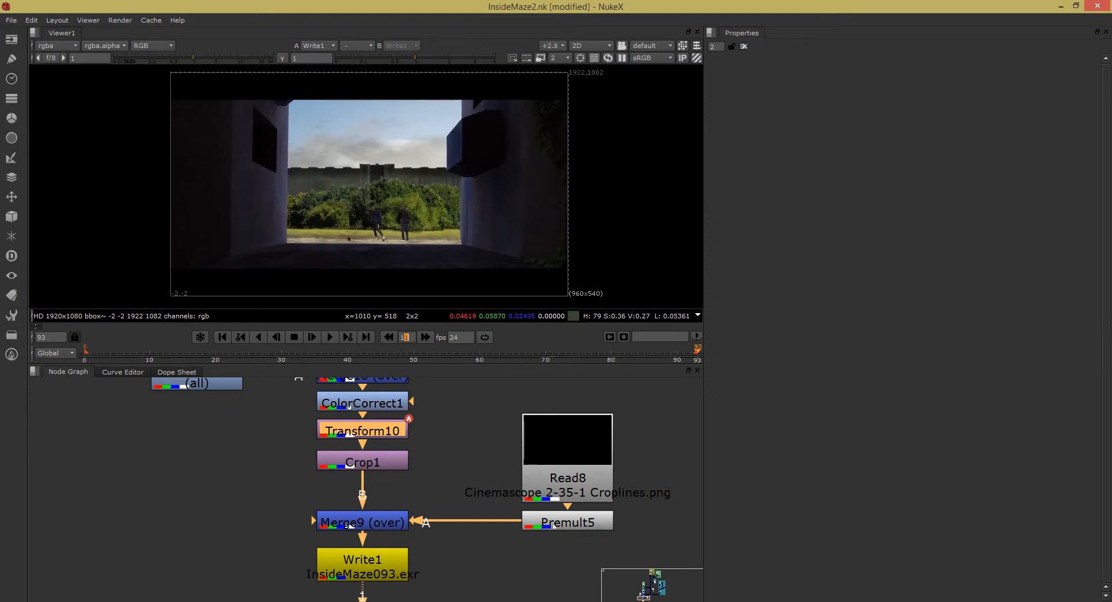
{"action": "scroll", "coordinate": [368, 232], "scroll_direction": "up", "scroll_amount": 2}
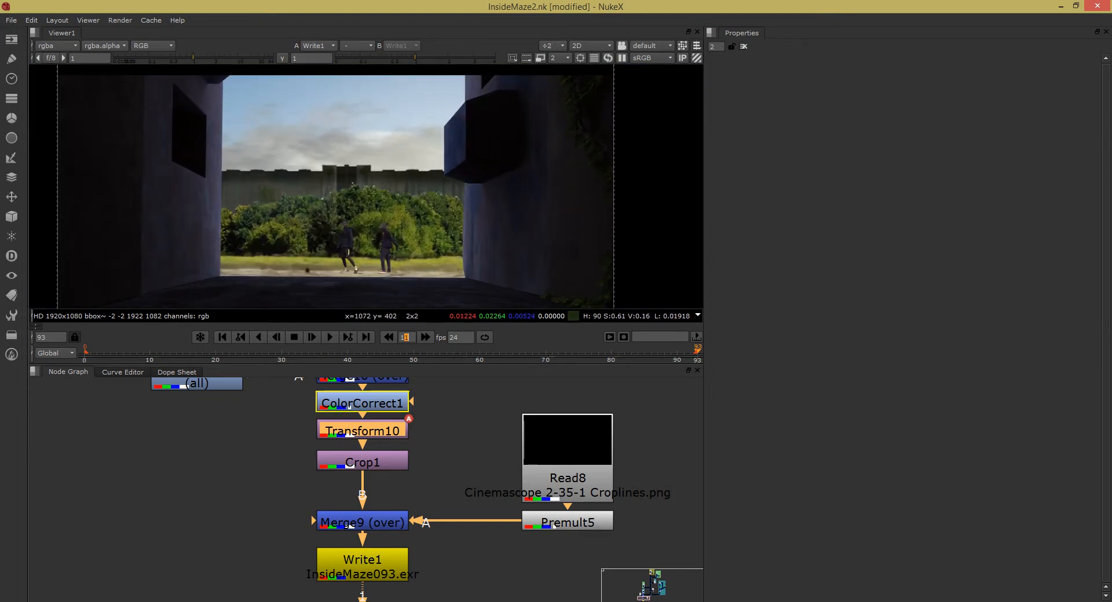
{"action": "scroll", "coordinate": [381, 207], "scroll_direction": "down", "scroll_amount": 4}
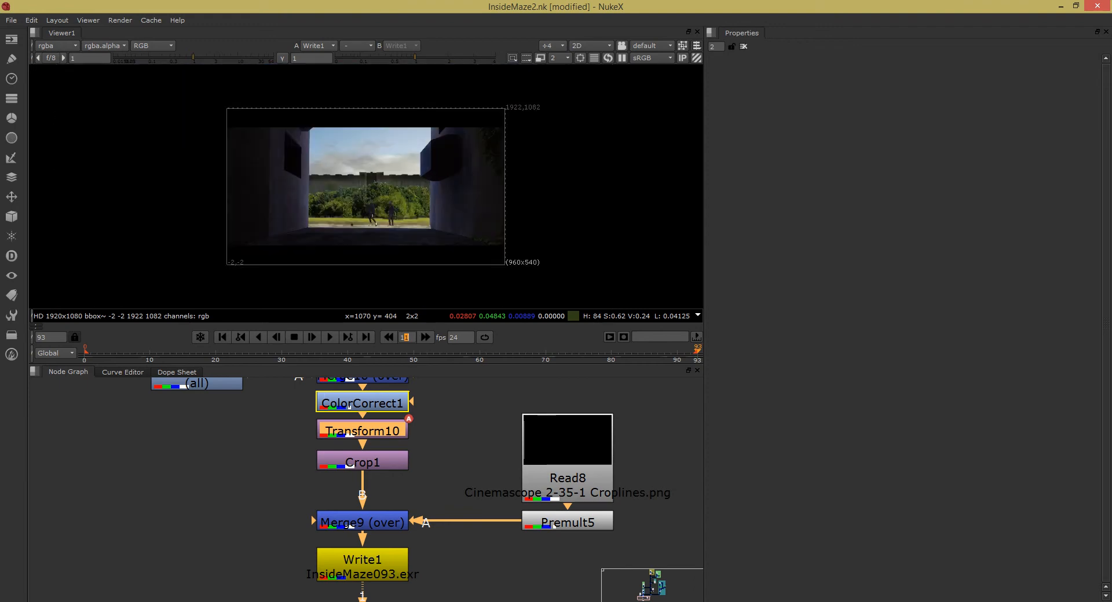